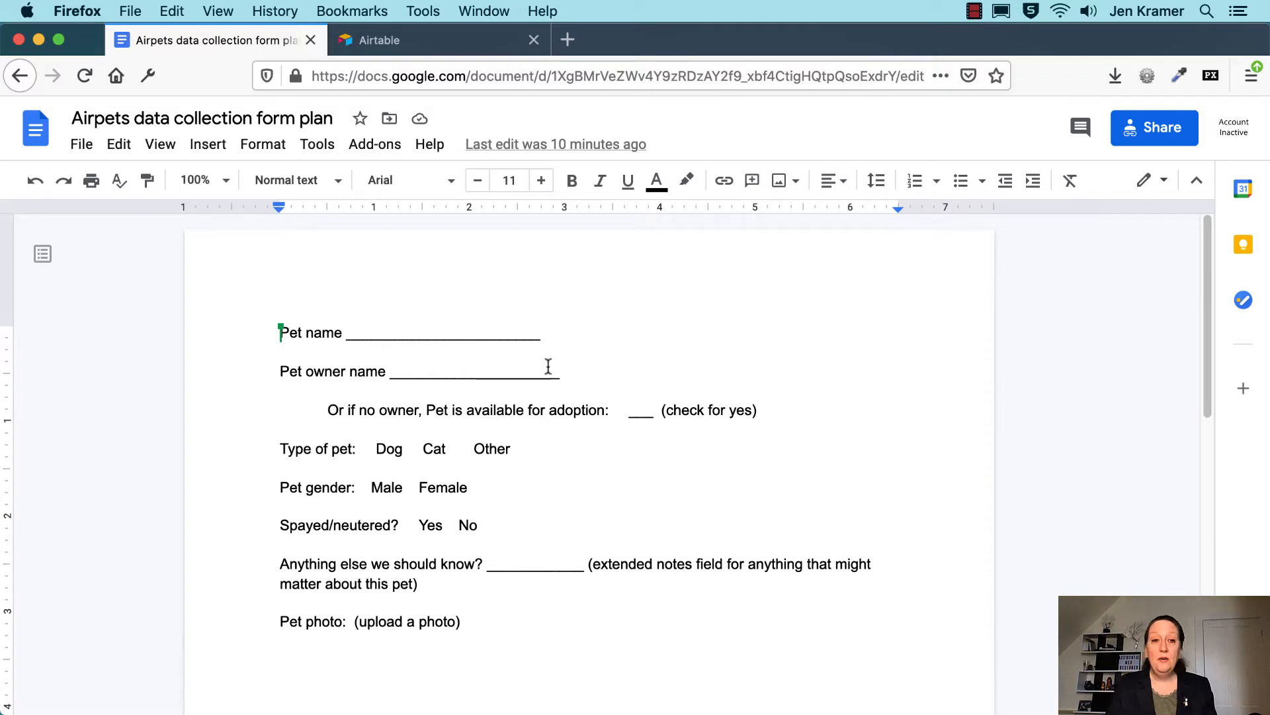
Switch to Airtable and create a new workspace named Airpets
{"action": "left_click", "coordinate": [381, 41]}
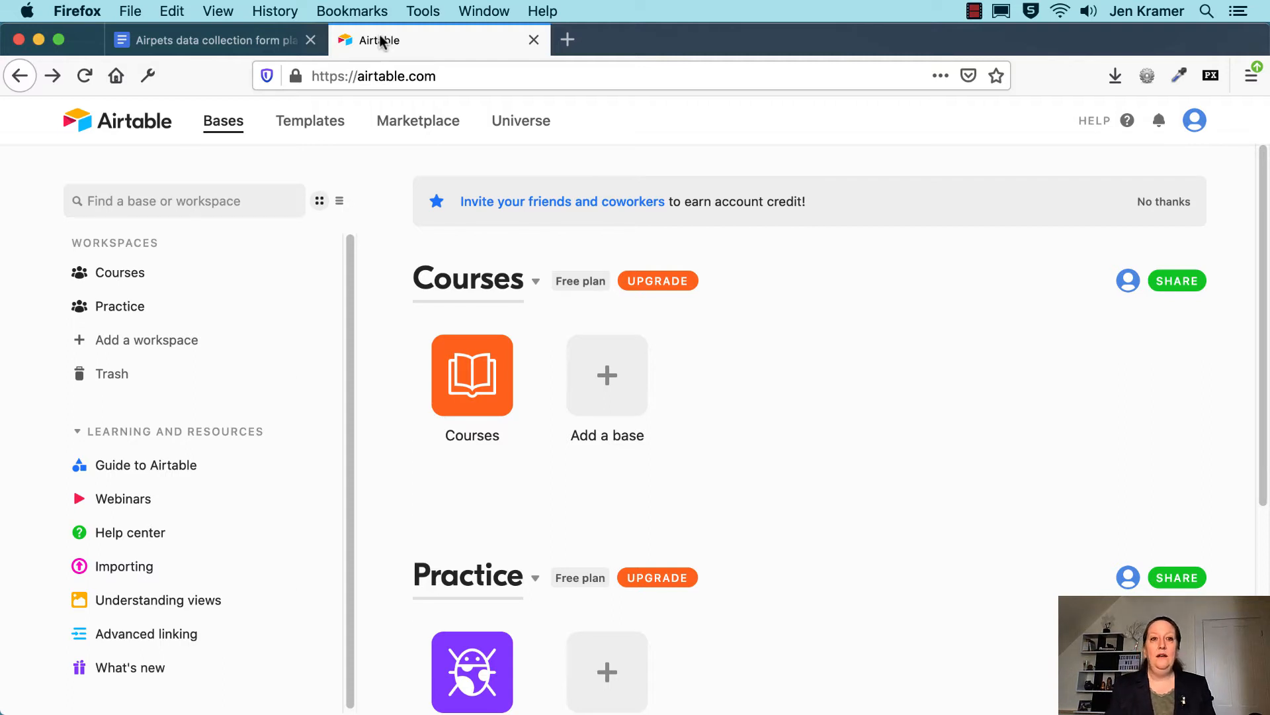
{"action": "scroll", "coordinate": [825, 319], "scroll_direction": "down", "scroll_amount": 5}
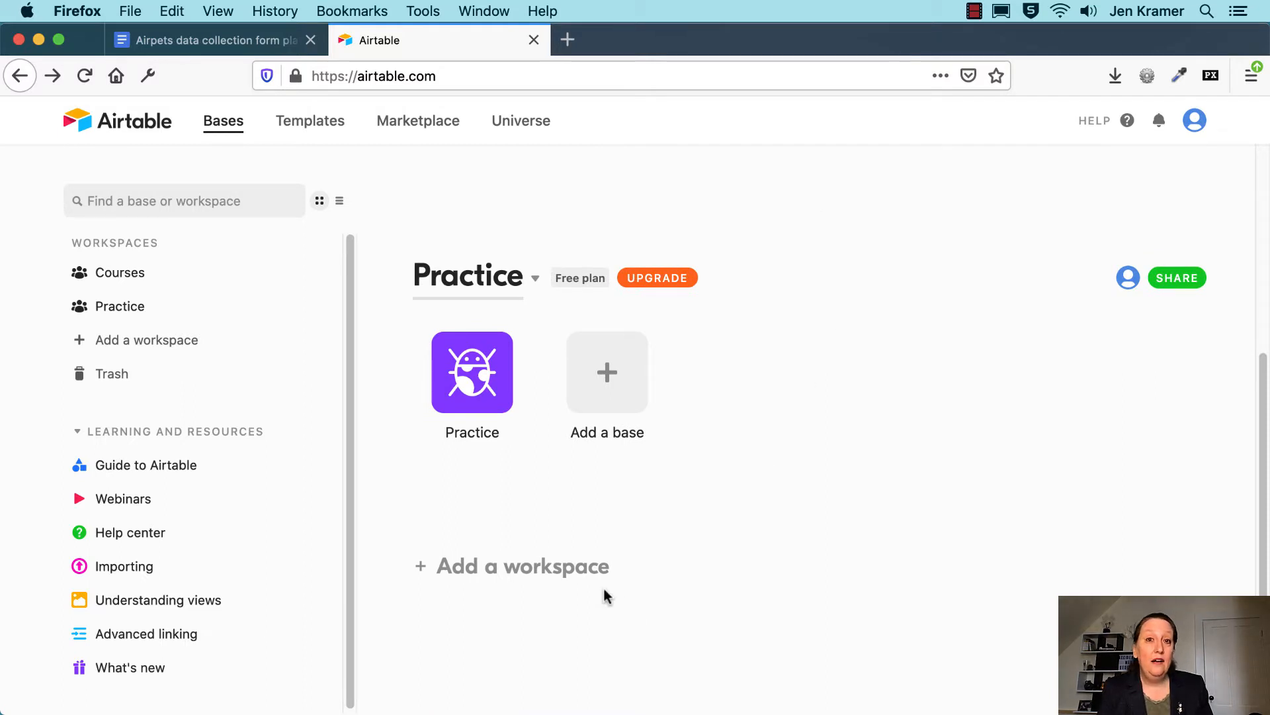
{"action": "scroll", "coordinate": [635, 555], "scroll_direction": "up", "scroll_amount": 3}
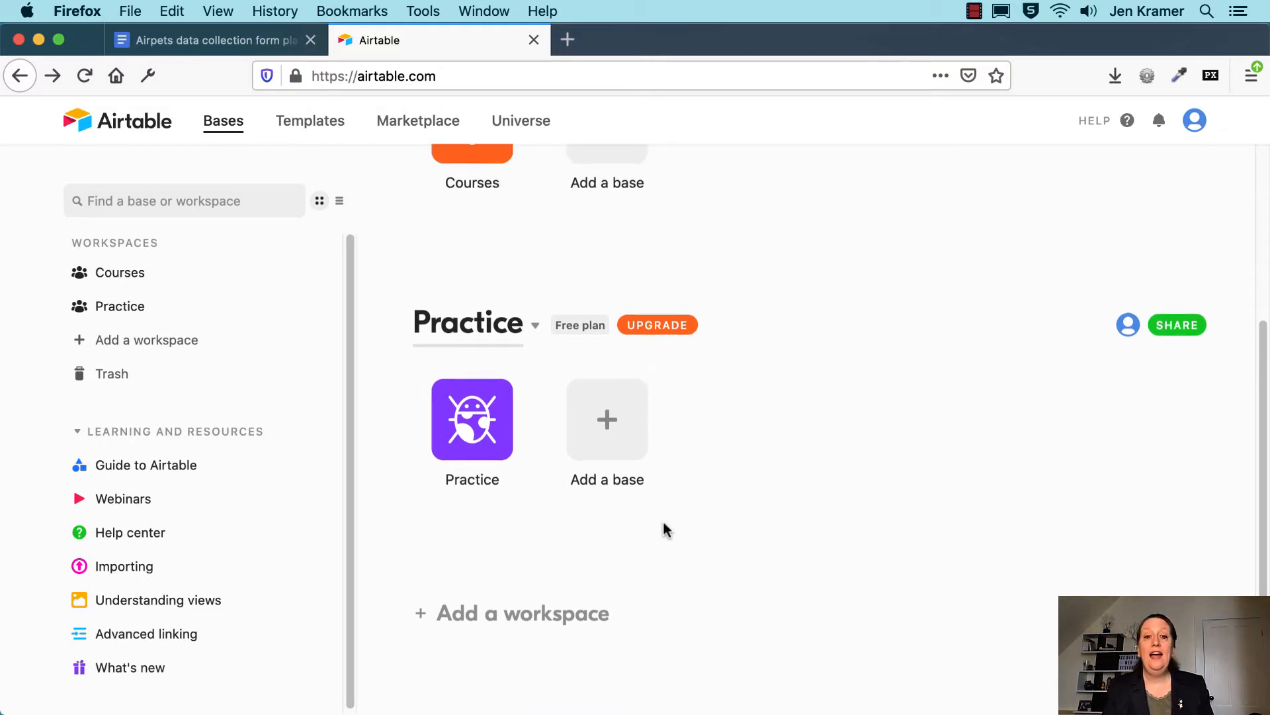
{"action": "scroll", "coordinate": [671, 530], "scroll_direction": "up", "scroll_amount": 2}
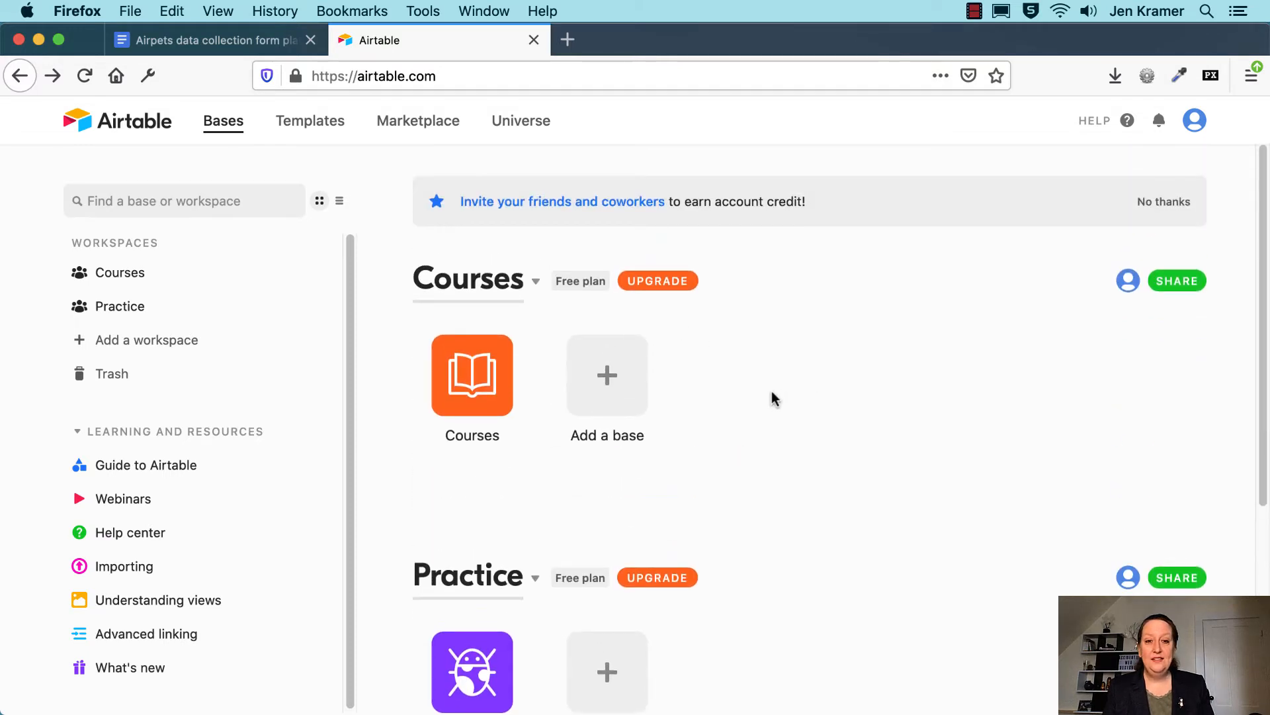
{"action": "scroll", "coordinate": [815, 471], "scroll_direction": "down", "scroll_amount": 5}
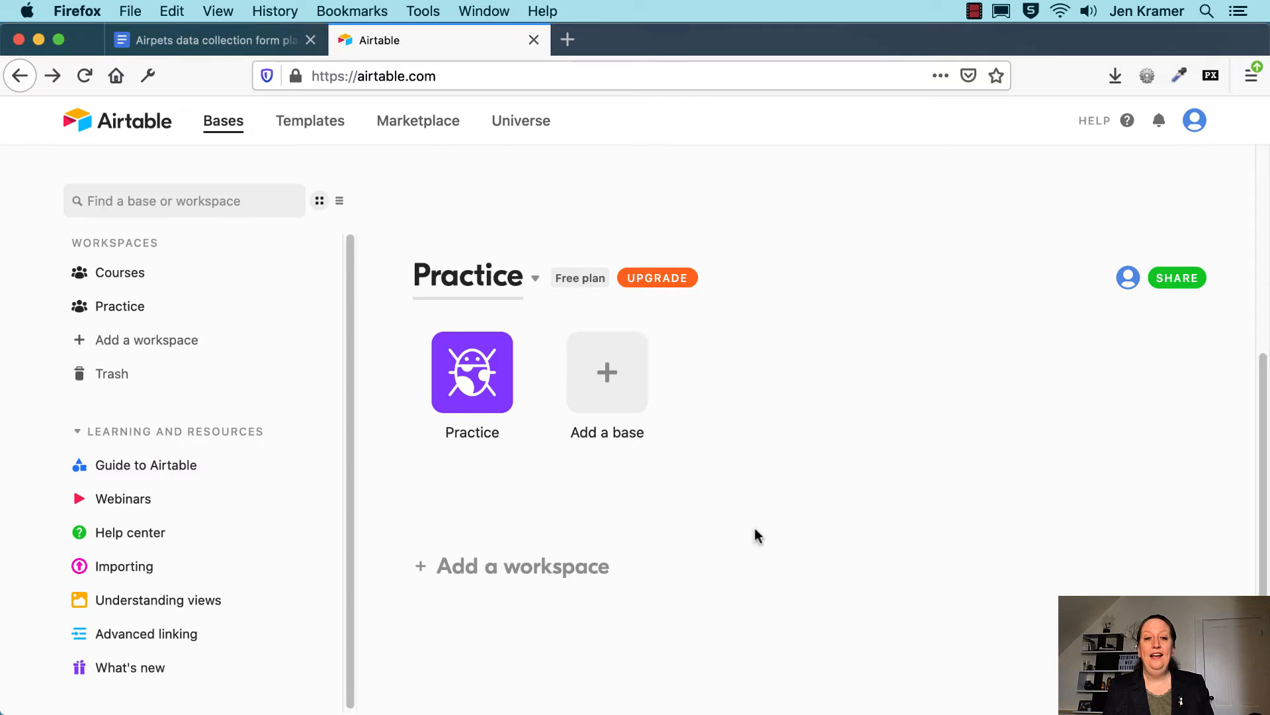
{"action": "left_click", "coordinate": [556, 582]}
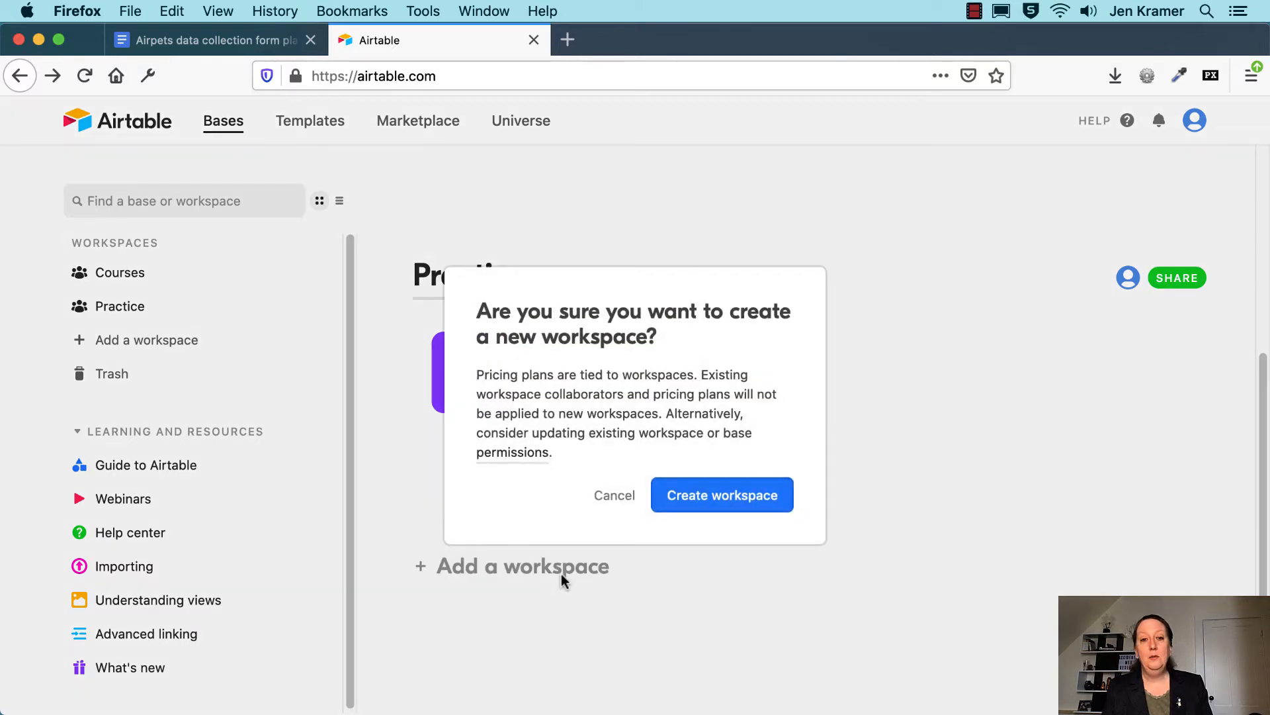
{"action": "left_click", "coordinate": [730, 501]}
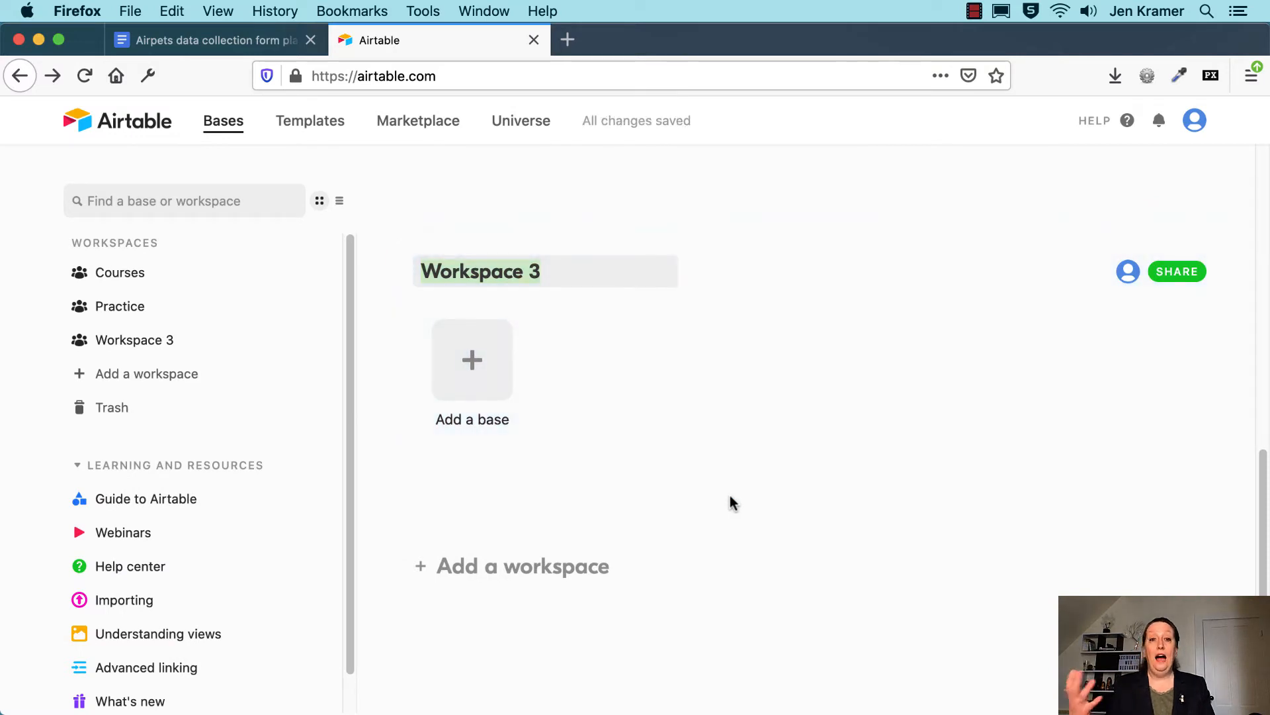
{"action": "type", "text": "Airpets"}
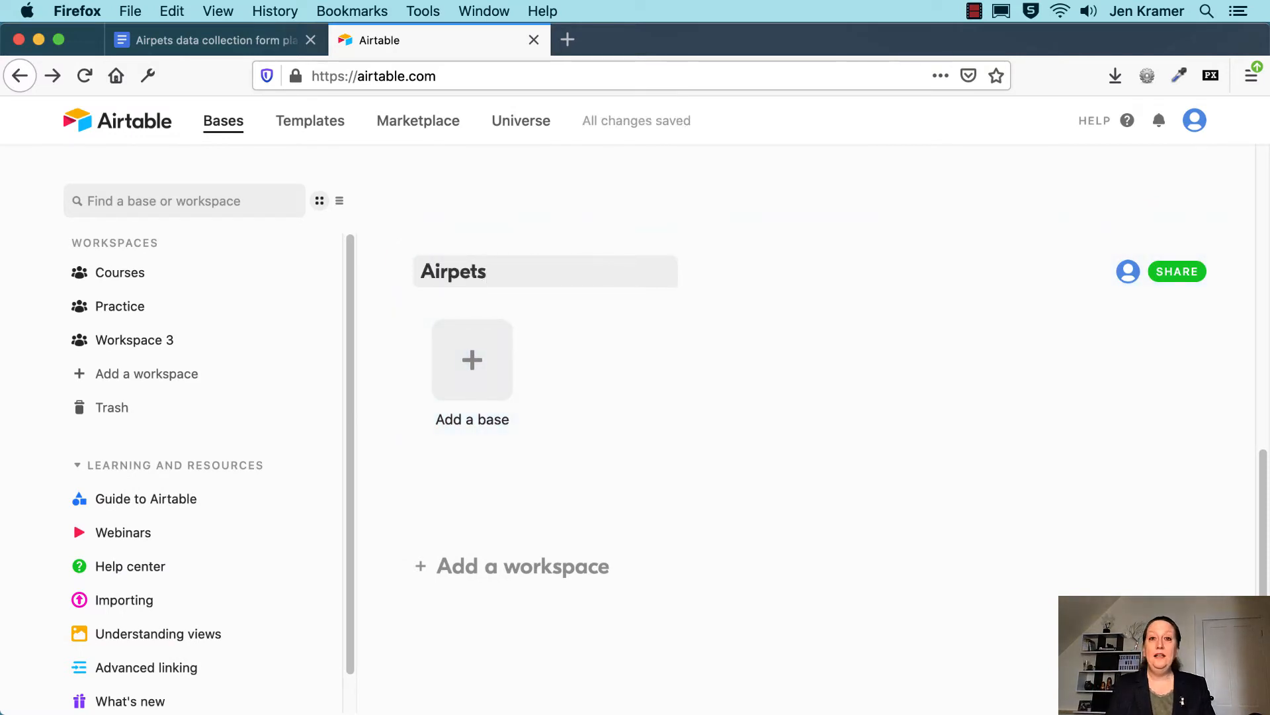
{"action": "key", "text": "Return"}
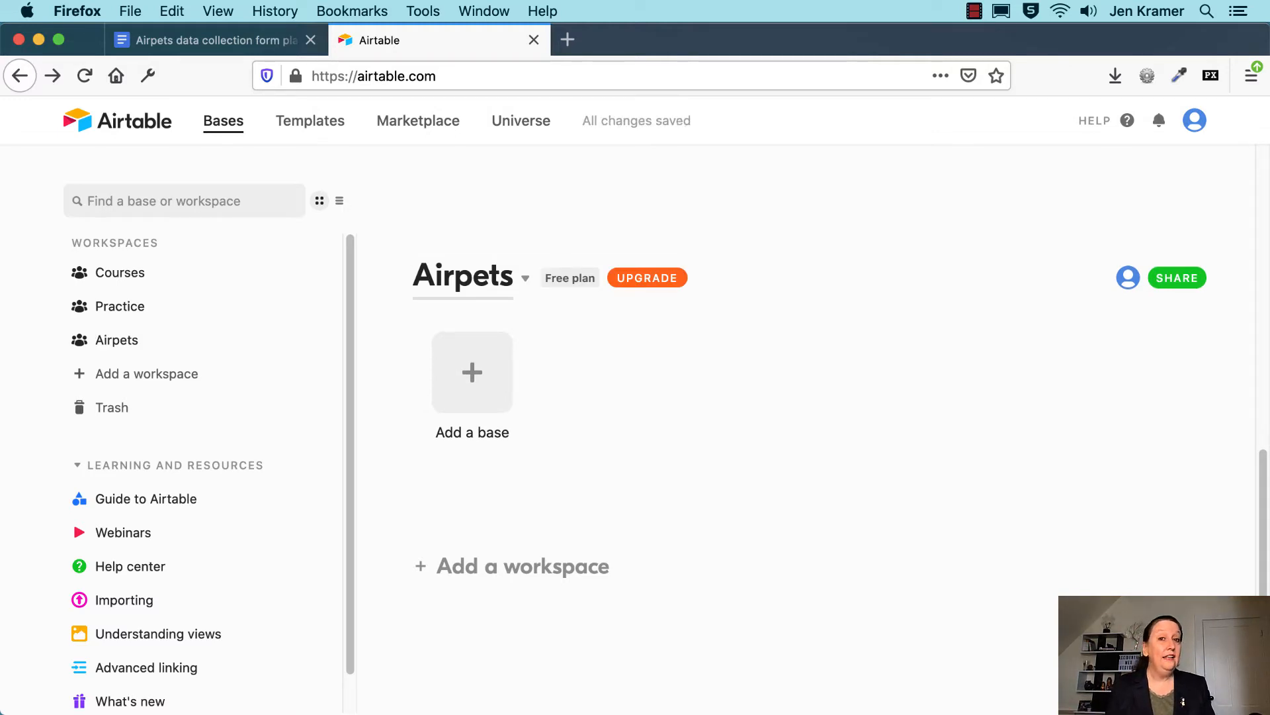
Add a base from scratch to the Airpets workspace and name it Airpets
{"action": "left_click", "coordinate": [490, 377]}
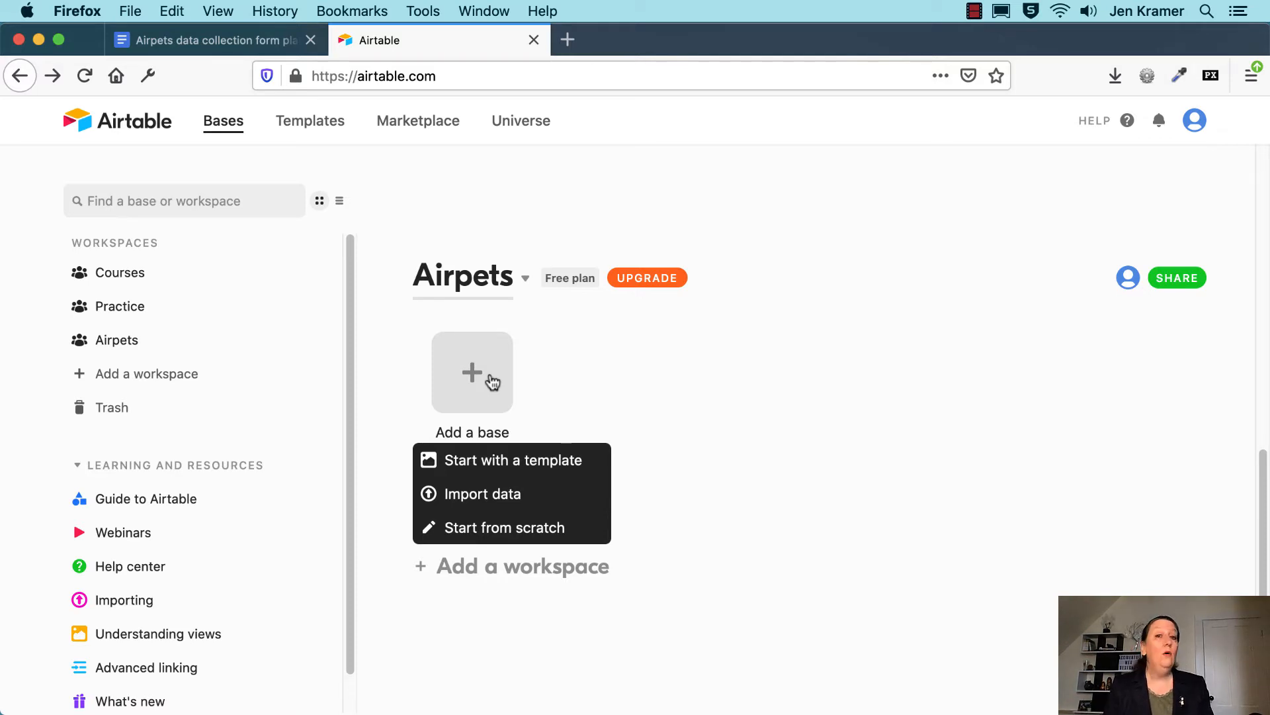
{"action": "left_click", "coordinate": [501, 539]}
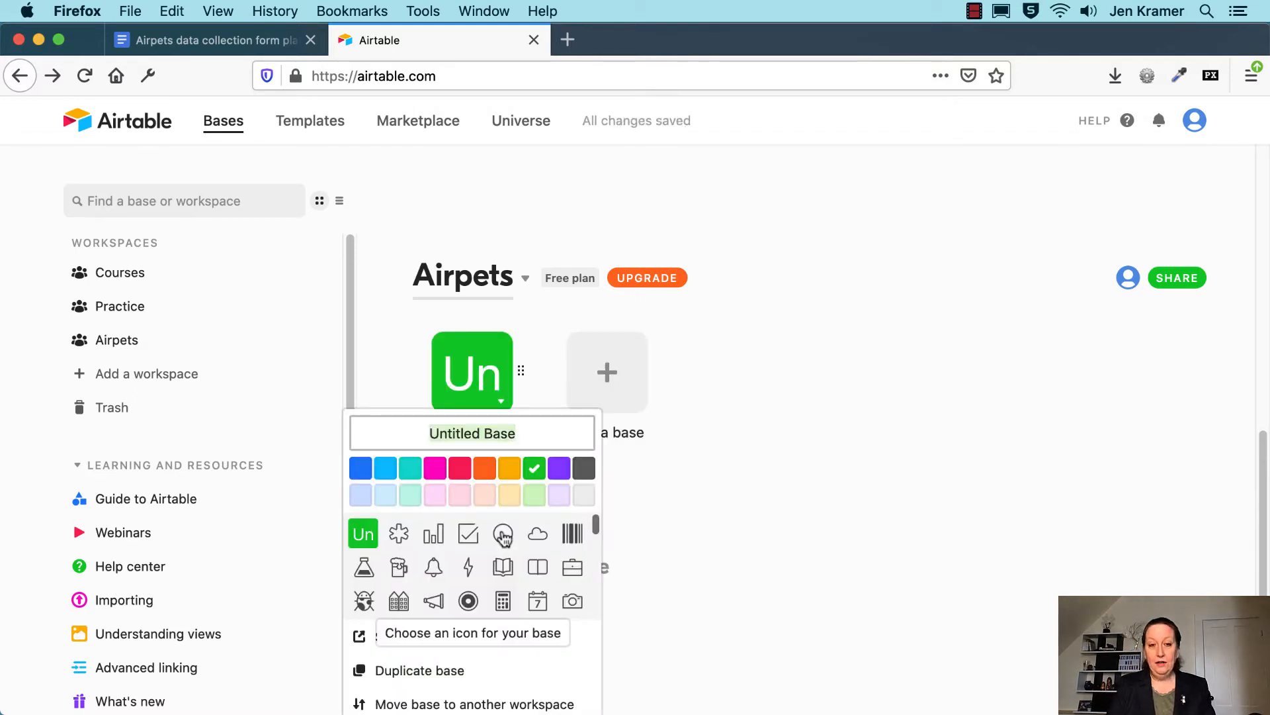
{"action": "type", "text": "Airpets"}
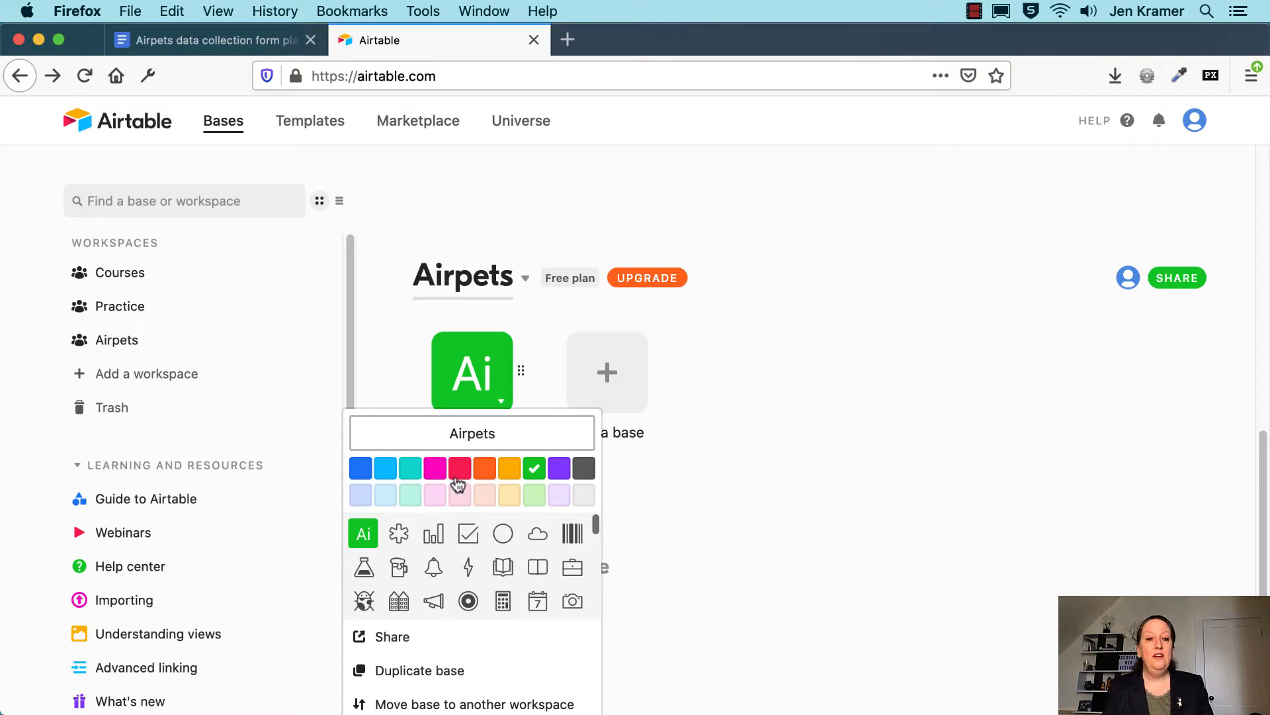
Give the Airpets base a teal colour and the bug icon
{"action": "left_click", "coordinate": [410, 470]}
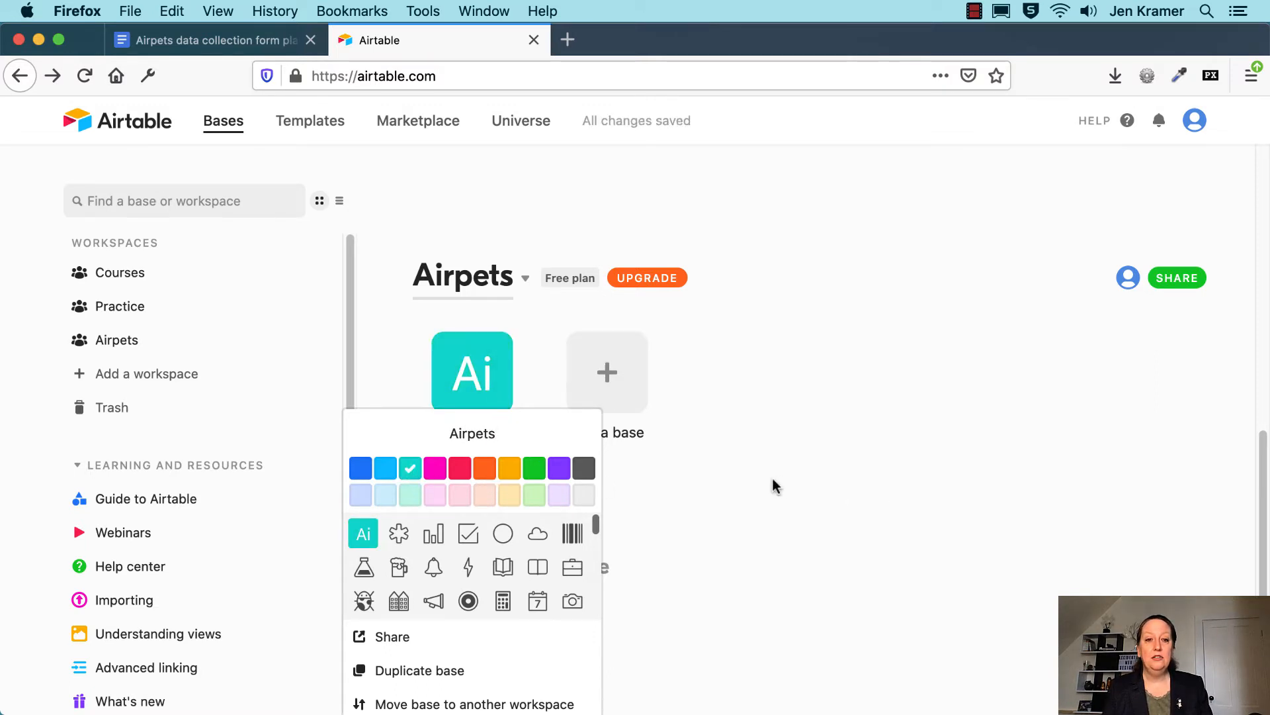
{"action": "scroll", "coordinate": [616, 503], "scroll_direction": "down", "scroll_amount": 2}
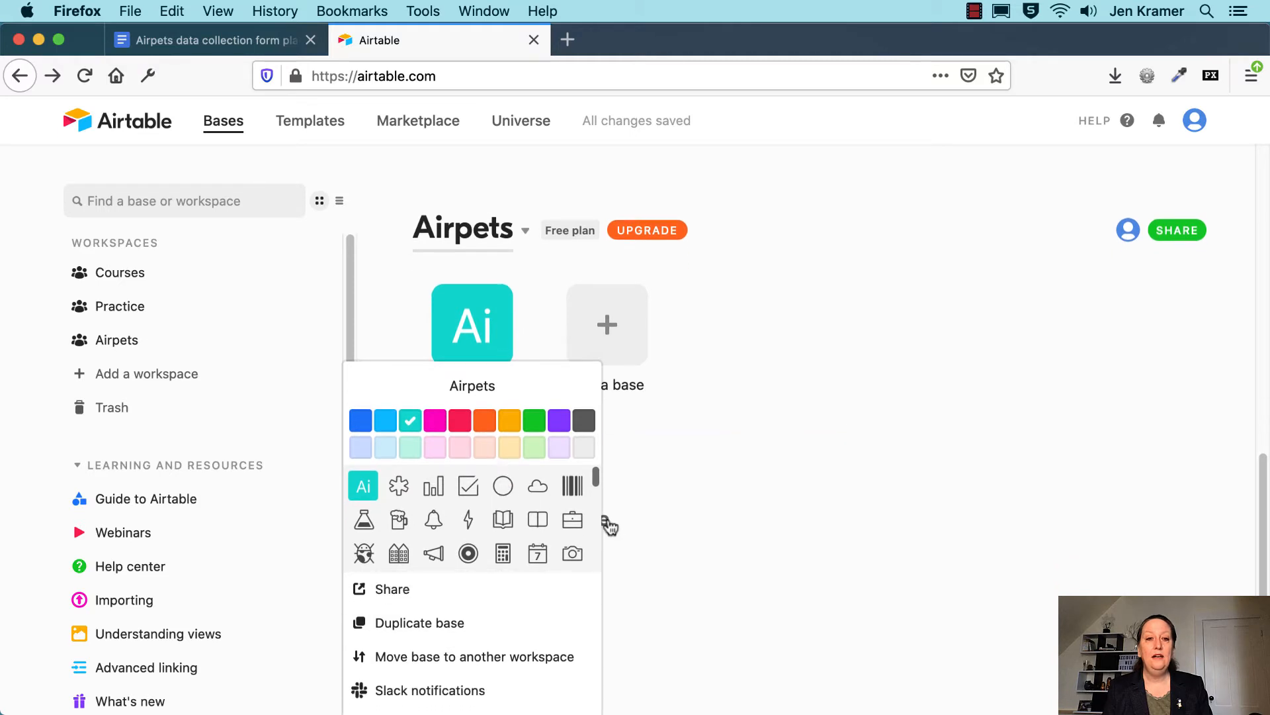
{"action": "scroll", "coordinate": [590, 526], "scroll_direction": "down", "scroll_amount": 2}
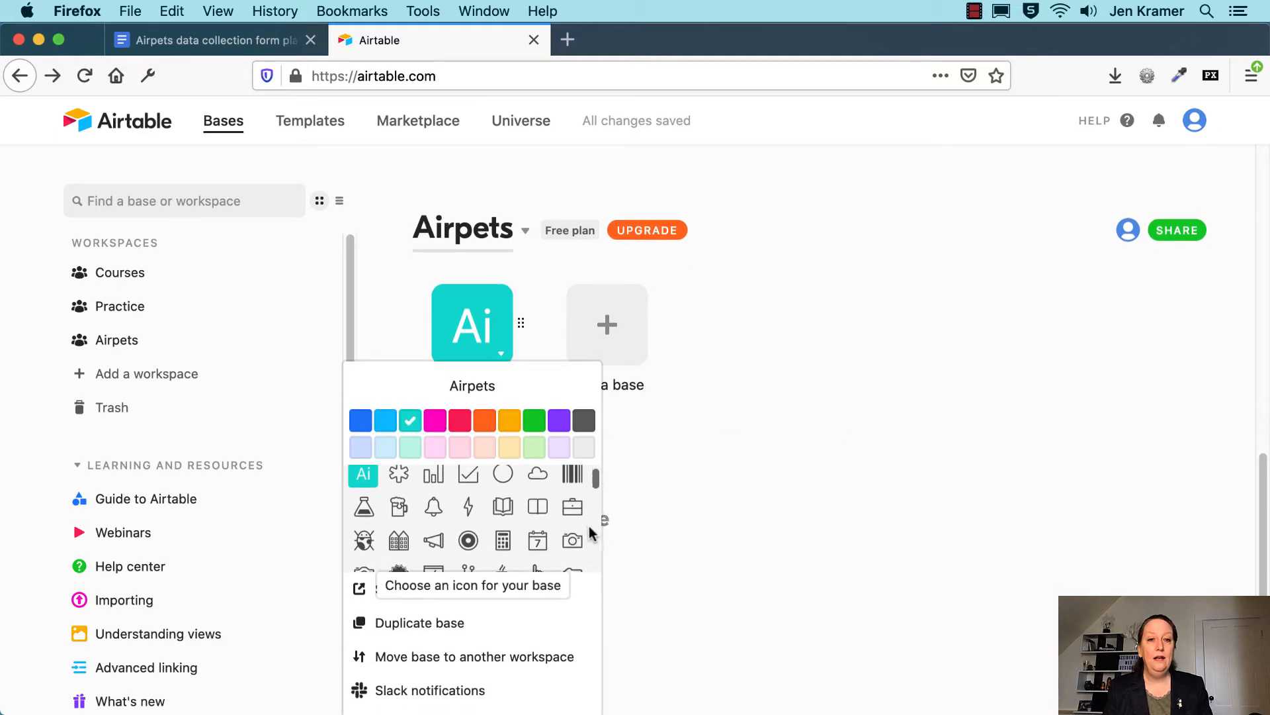
{"action": "left_click", "coordinate": [363, 521]}
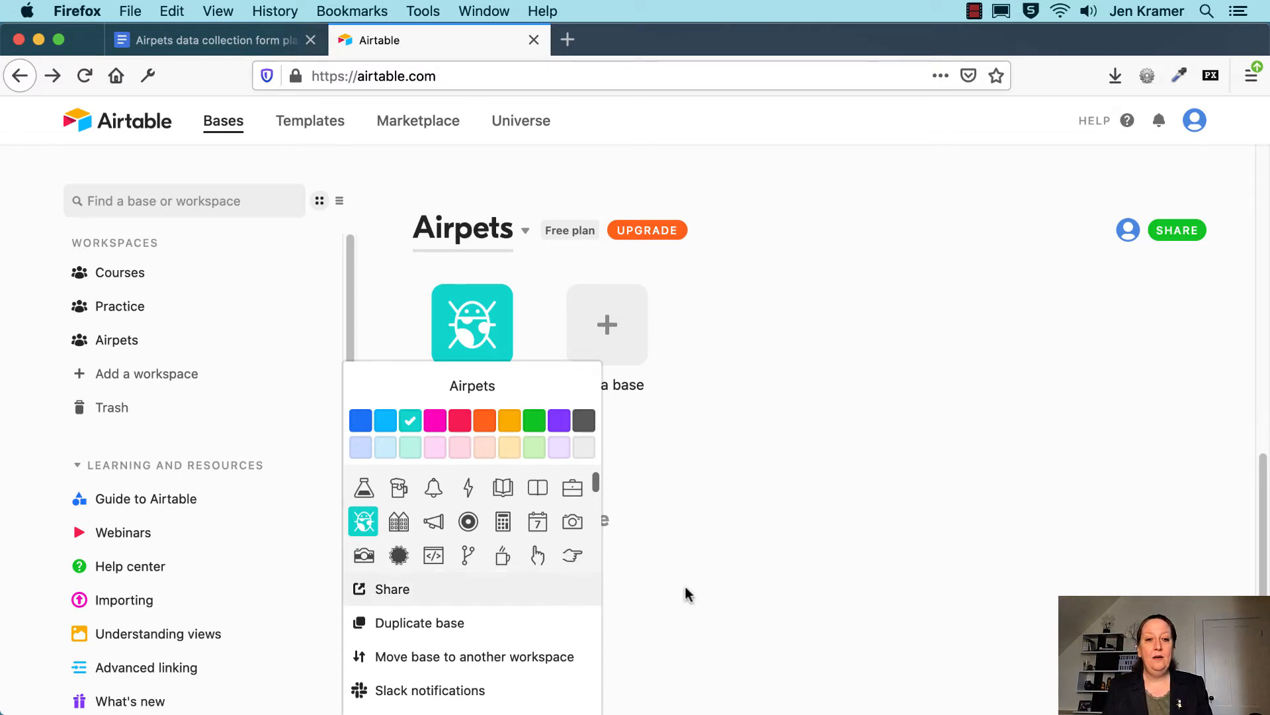
{"action": "scroll", "coordinate": [686, 593], "scroll_direction": "down", "scroll_amount": 1}
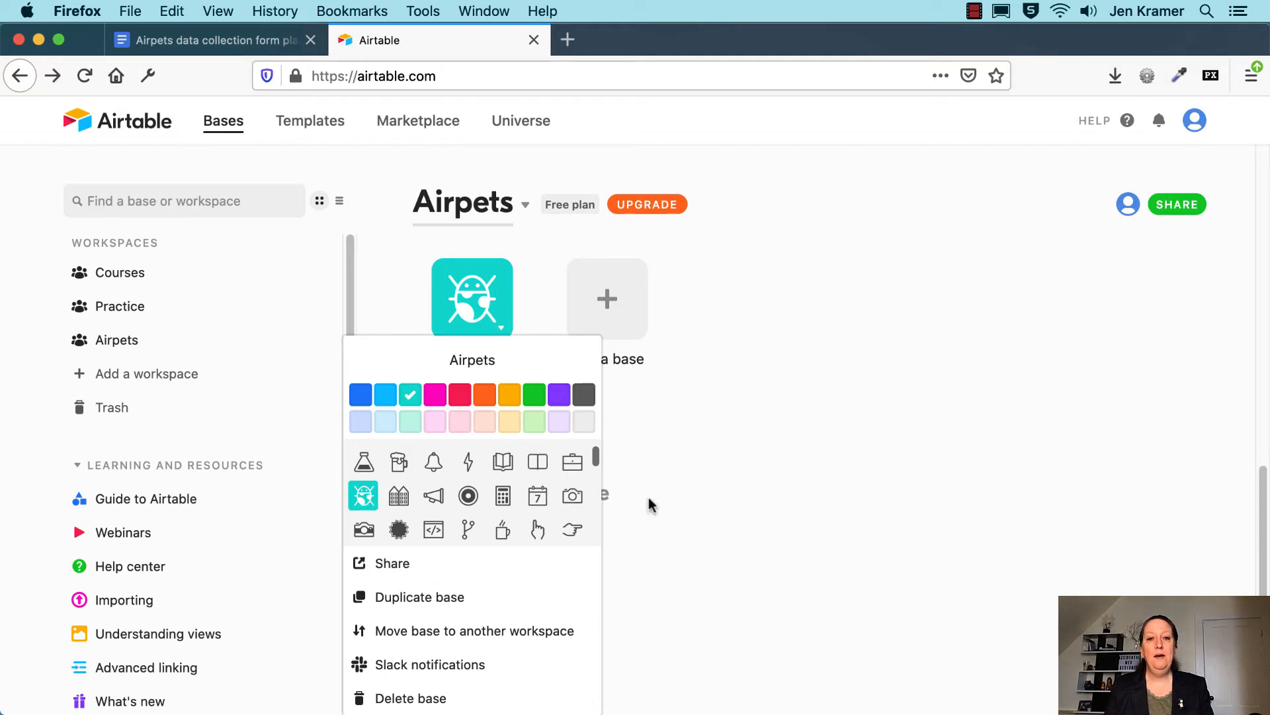
{"action": "left_click", "coordinate": [786, 456]}
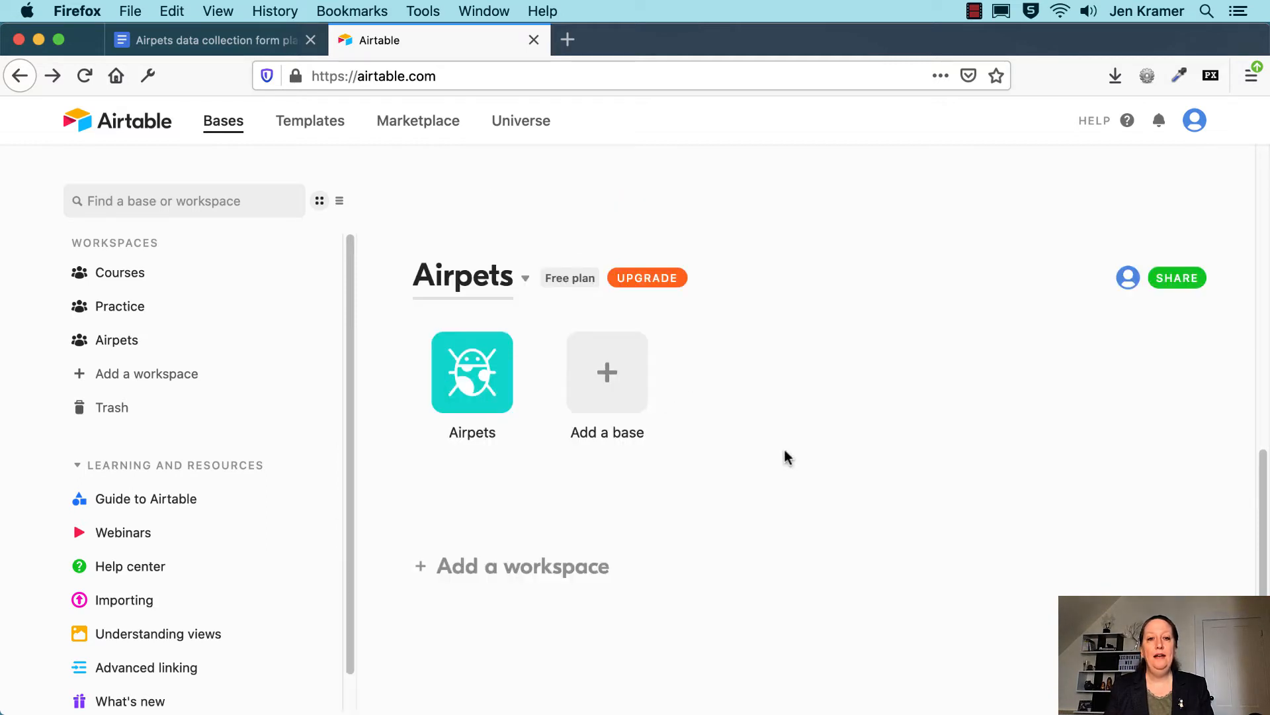
Open the Airpets base and delete the Status and Attachments fields from Table 1
{"action": "left_click", "coordinate": [455, 381]}
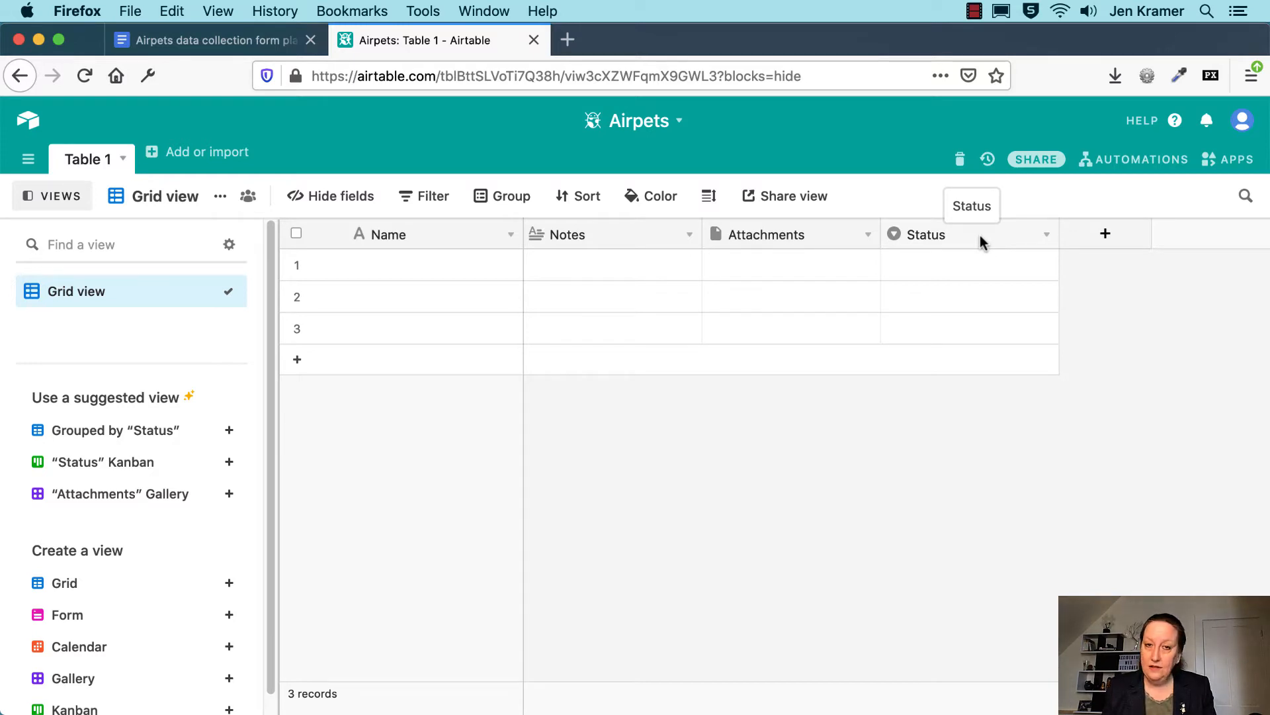
{"action": "left_click", "coordinate": [1047, 236]}
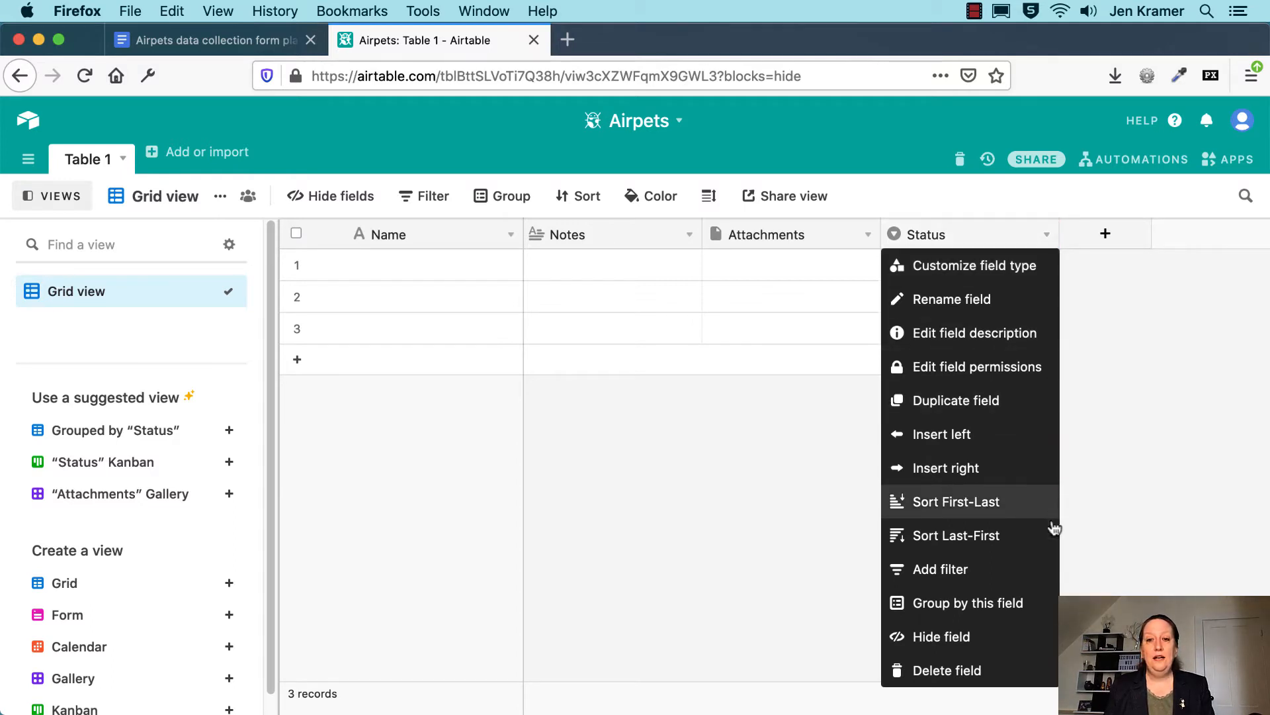
{"action": "left_click", "coordinate": [997, 667]}
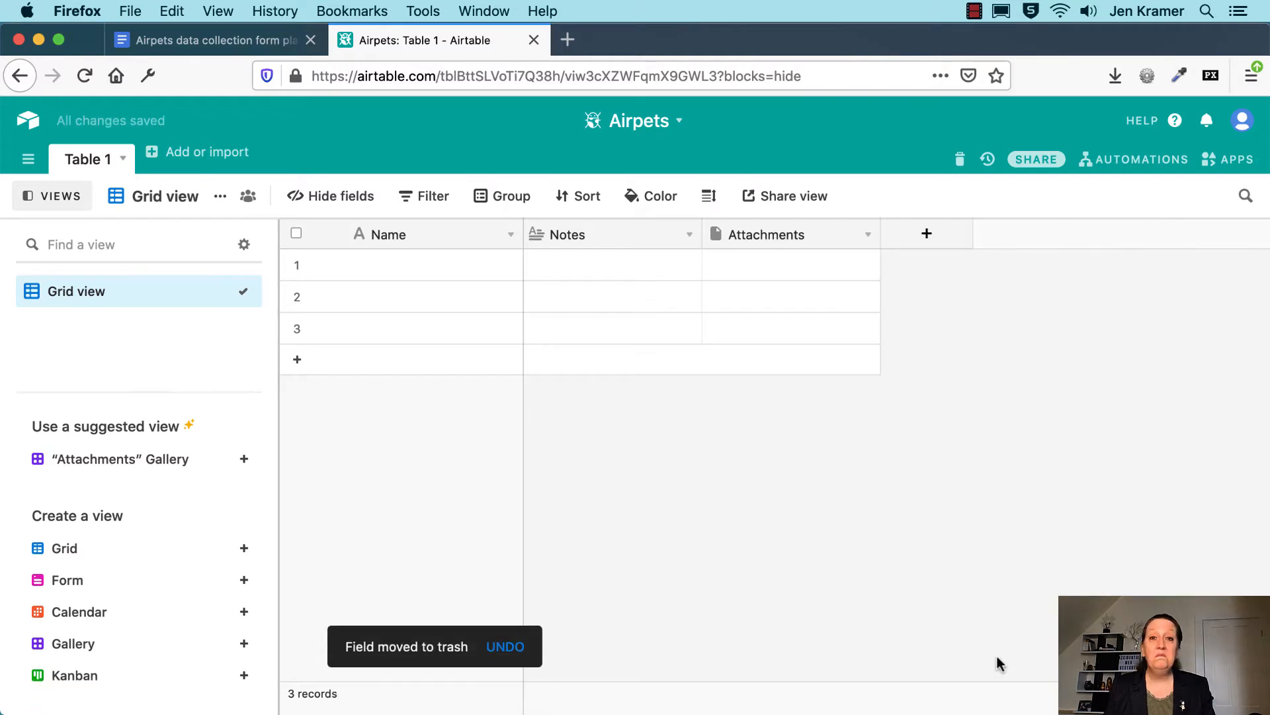
{"action": "left_click", "coordinate": [869, 236]}
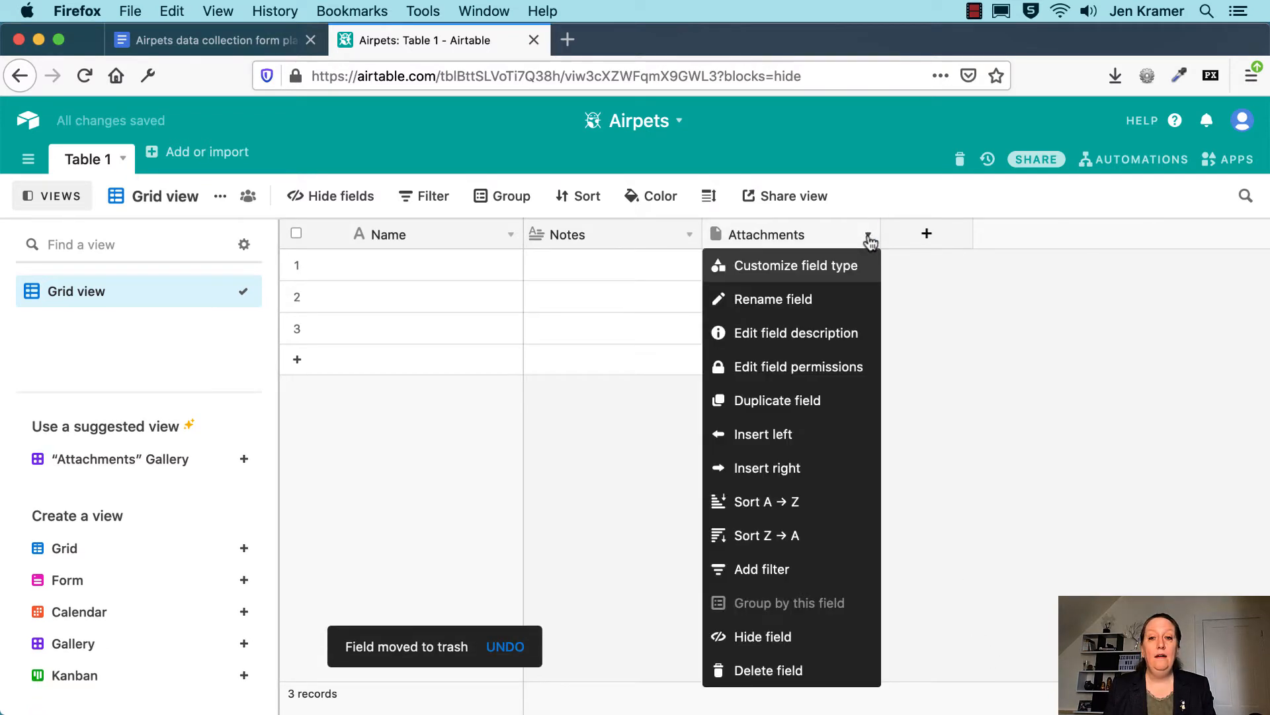
{"action": "left_click", "coordinate": [820, 669]}
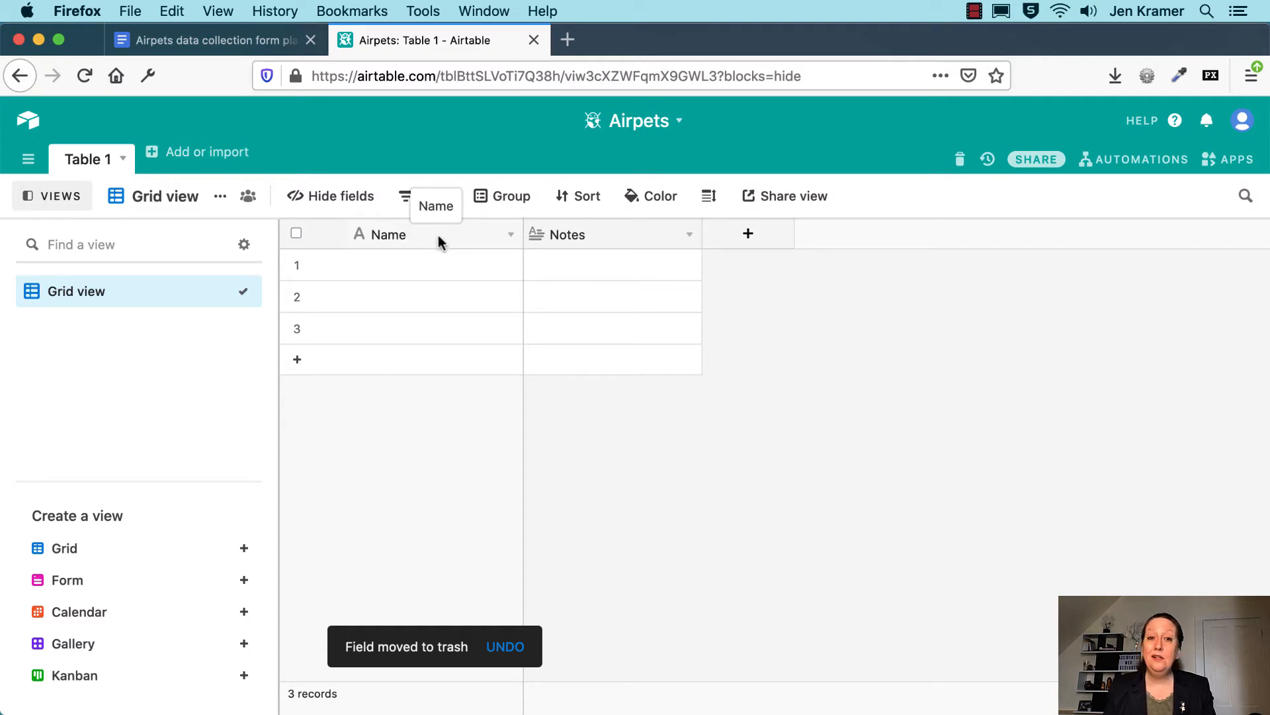
Rename the primary field of Table 1 to "Pet name", keeping its type as Single line text
{"action": "left_click", "coordinate": [512, 239]}
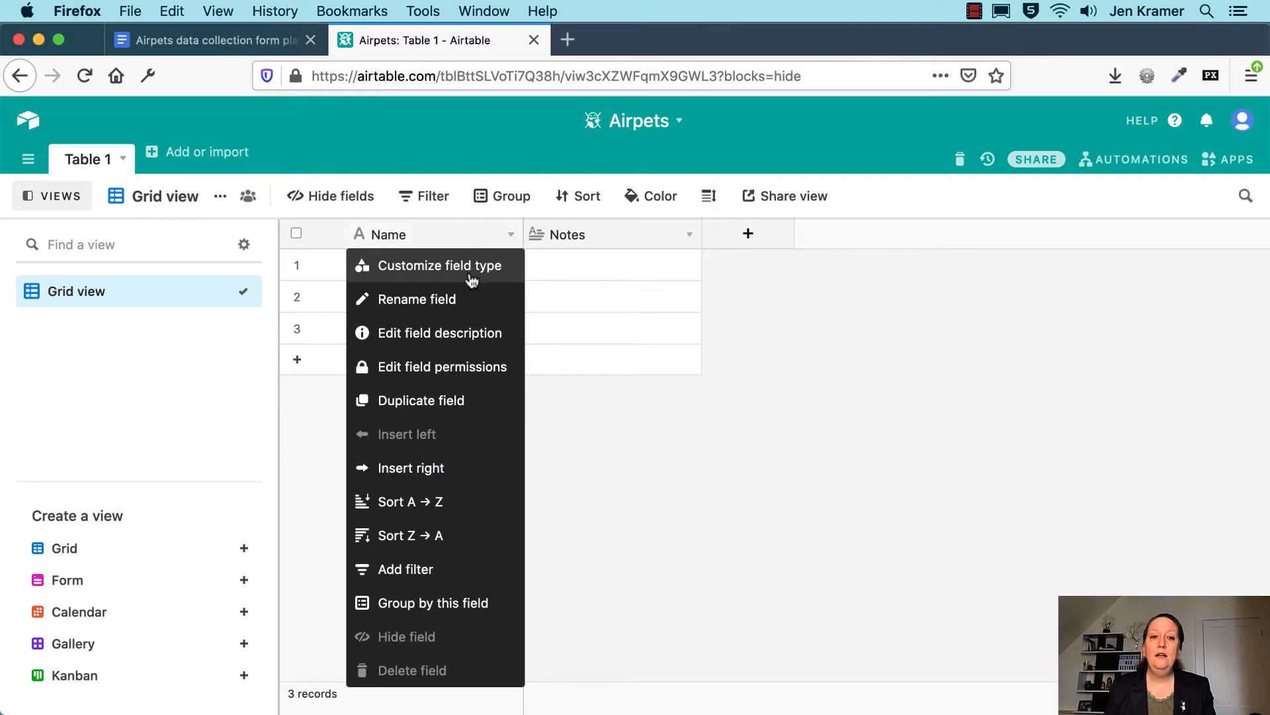
{"action": "left_click", "coordinate": [441, 304]}
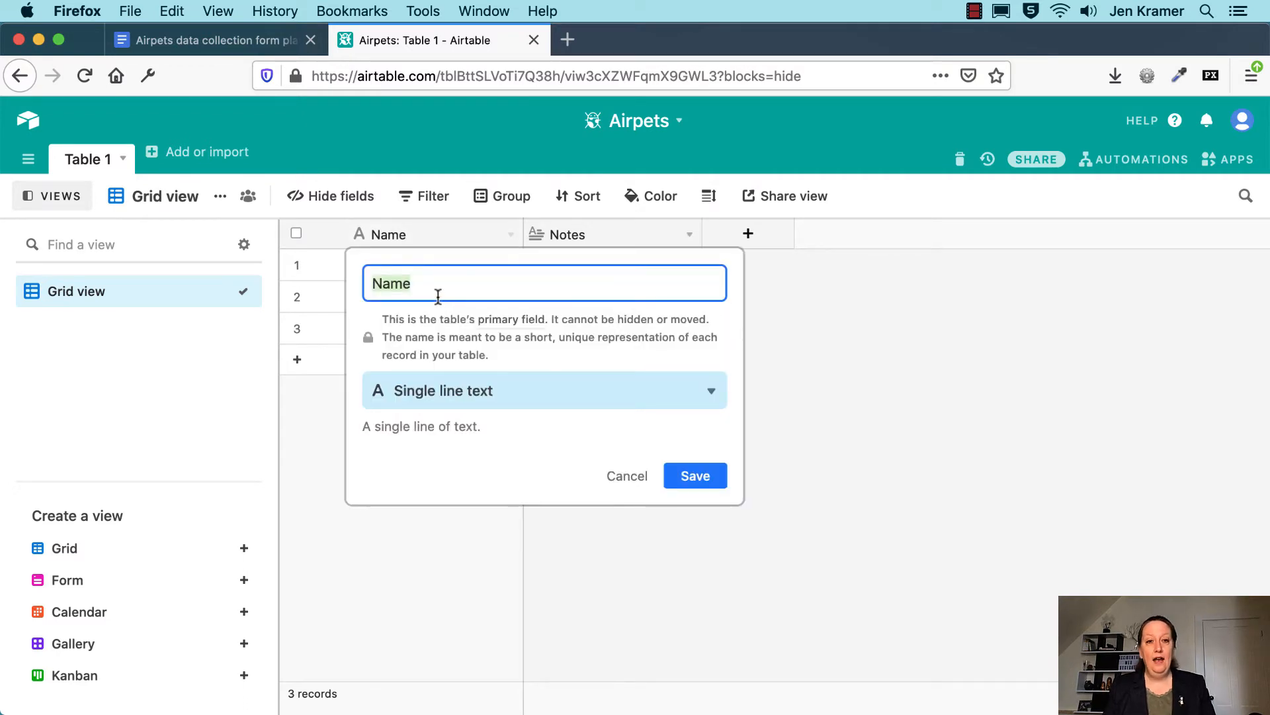
{"action": "type", "text": "{et"}
{"action": "key", "text": "BackSpace"}
{"action": "key", "text": "BackSpace"}
{"action": "key", "text": "BackSpace"}
{"action": "type", "text": "Pet name"}
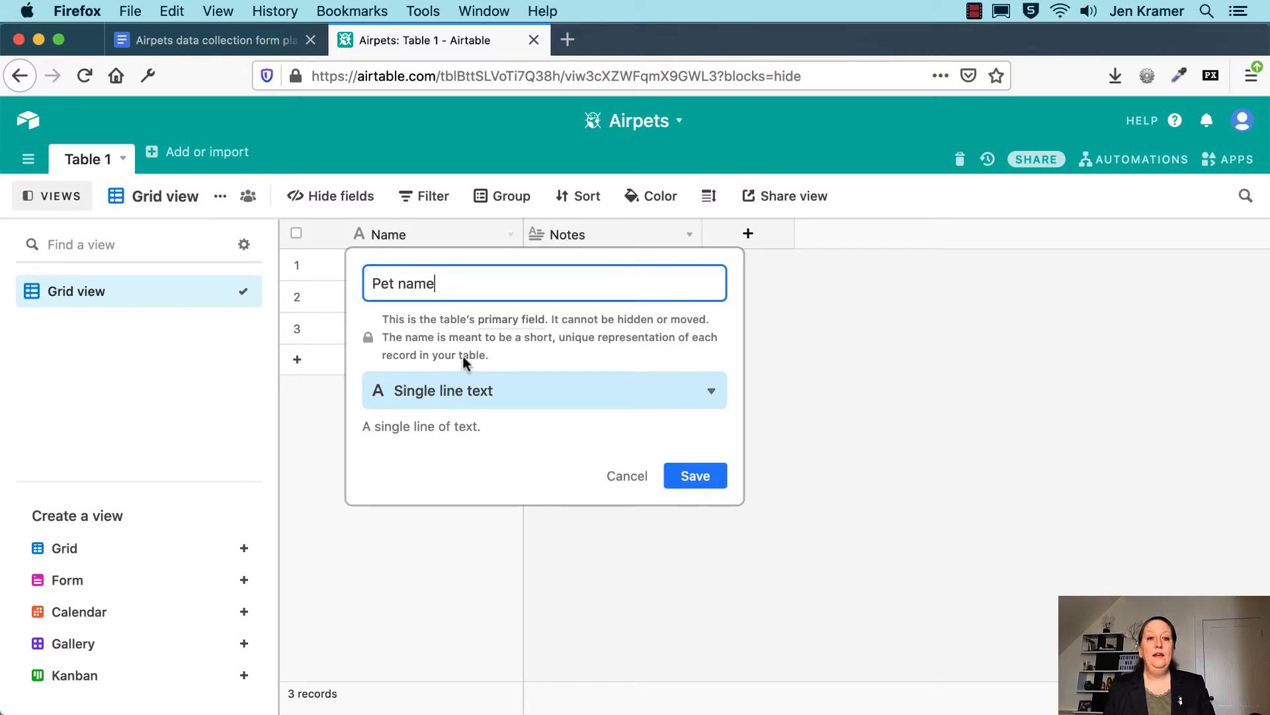
{"action": "left_click", "coordinate": [598, 405]}
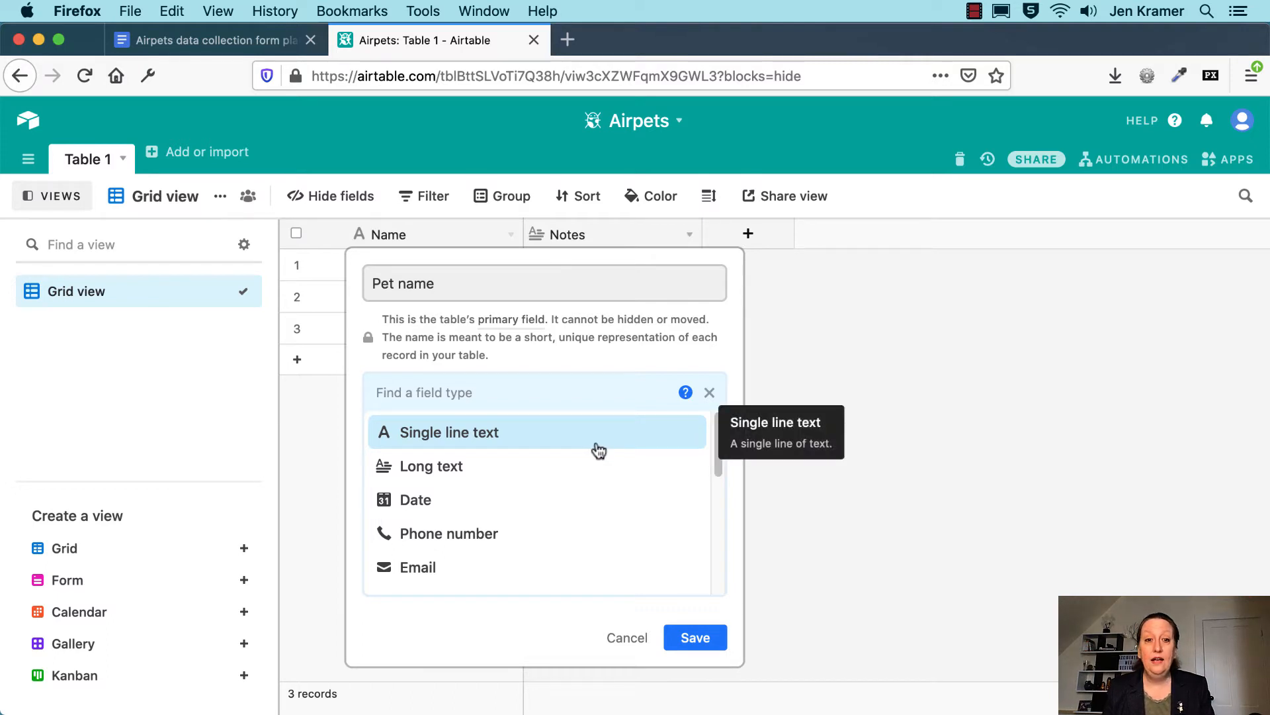
{"action": "mouse_move", "coordinate": [720, 428]}
{"action": "left_mouse_down"}
{"action": "mouse_move", "coordinate": [714, 551]}
{"action": "mouse_move", "coordinate": [709, 423]}
{"action": "left_mouse_up"}
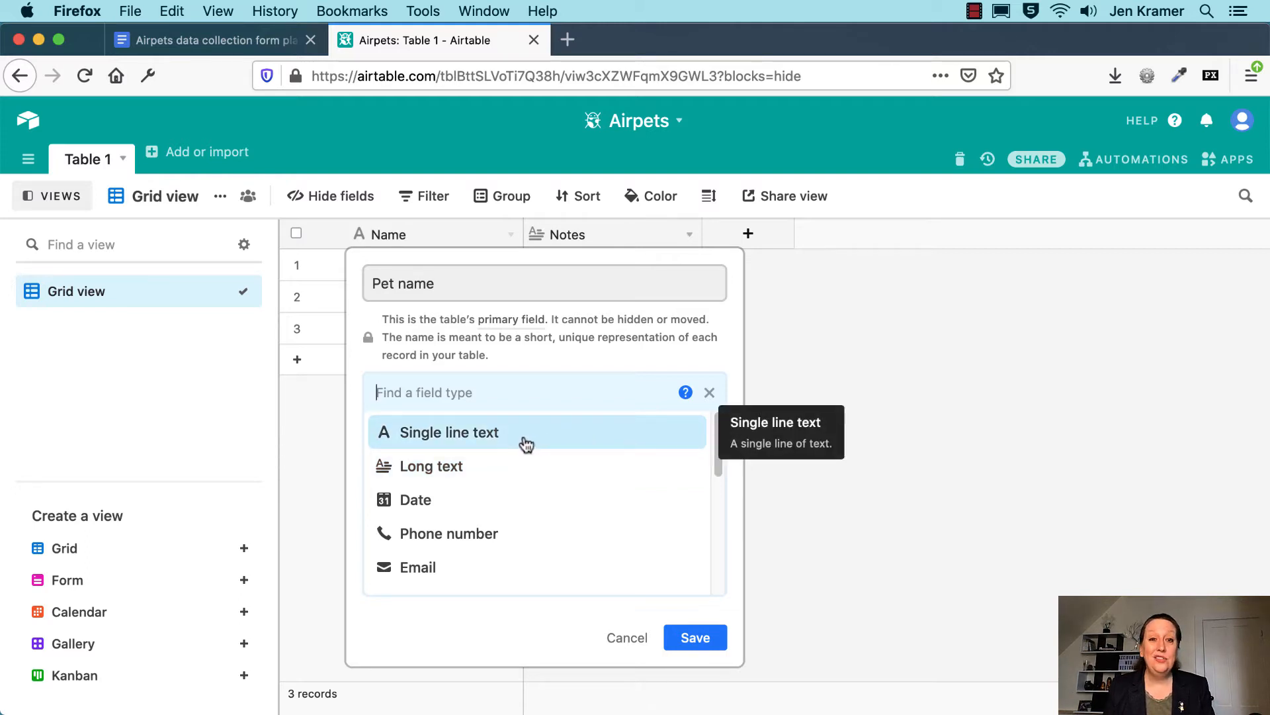
{"action": "left_click", "coordinate": [526, 442]}
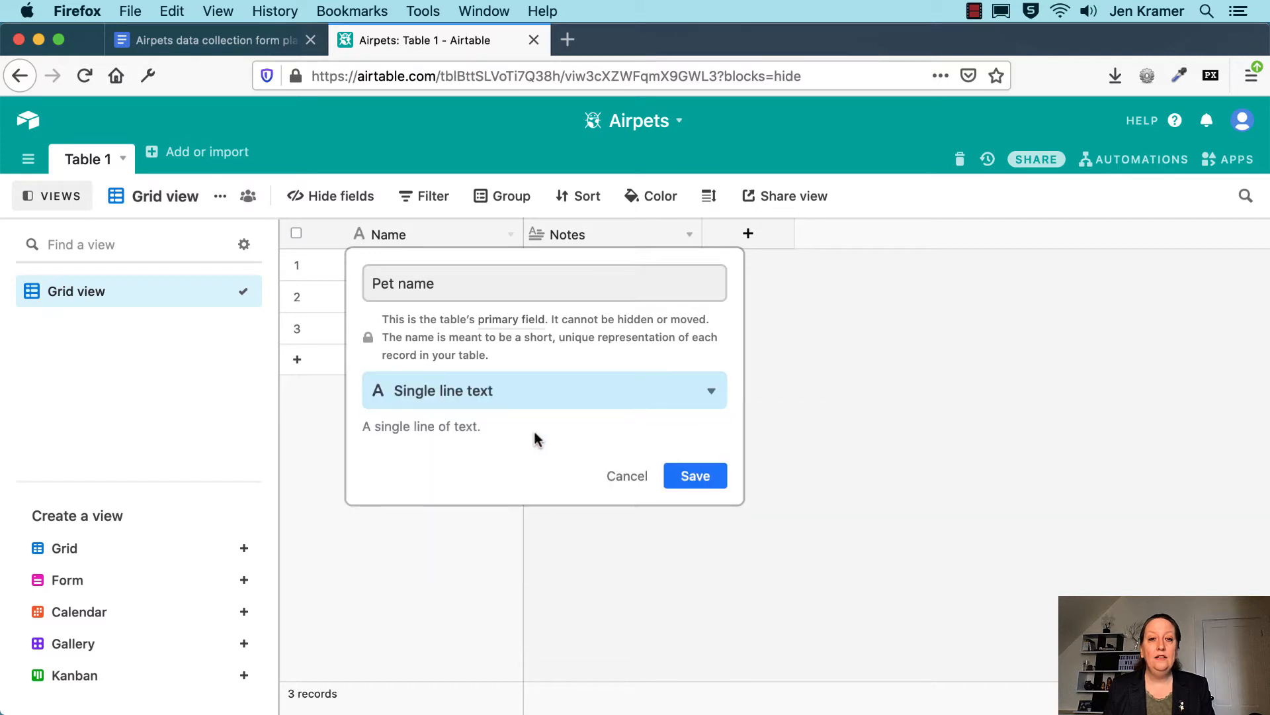
{"action": "left_click", "coordinate": [722, 473]}
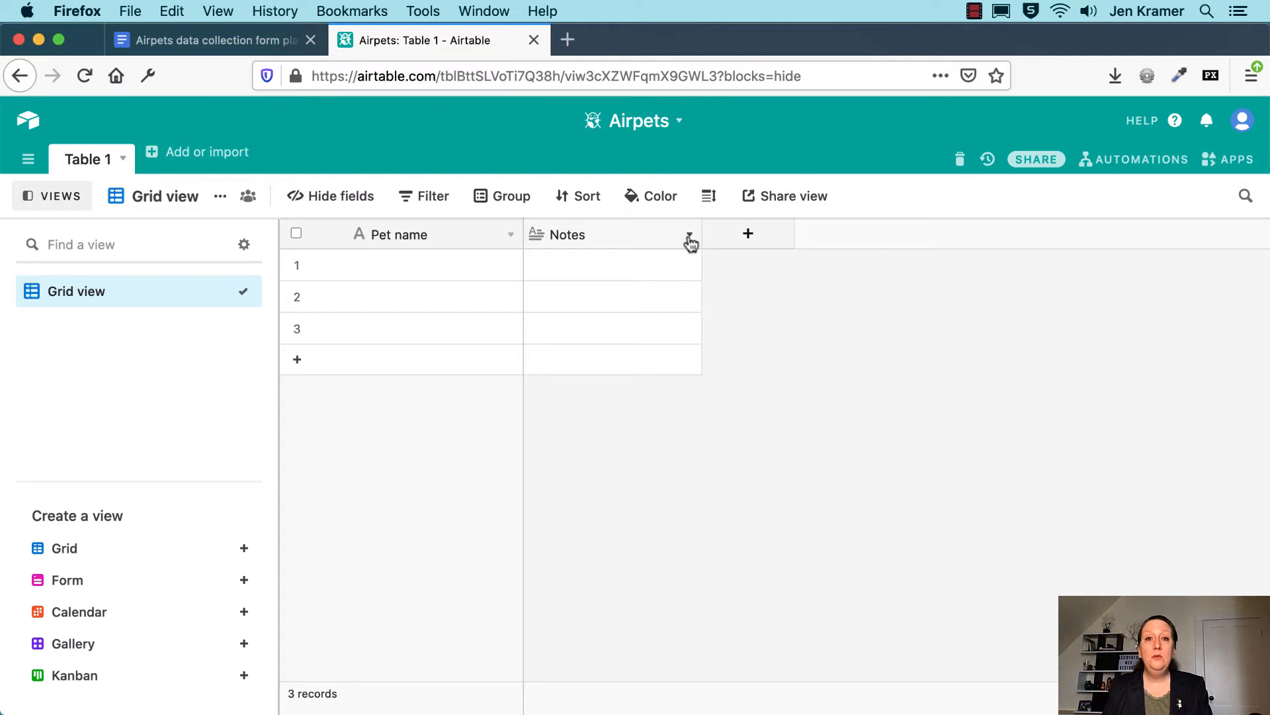
Check the data collection form plan and add a single line text field named "Owner name" to Table 1
{"action": "left_click", "coordinate": [173, 41]}
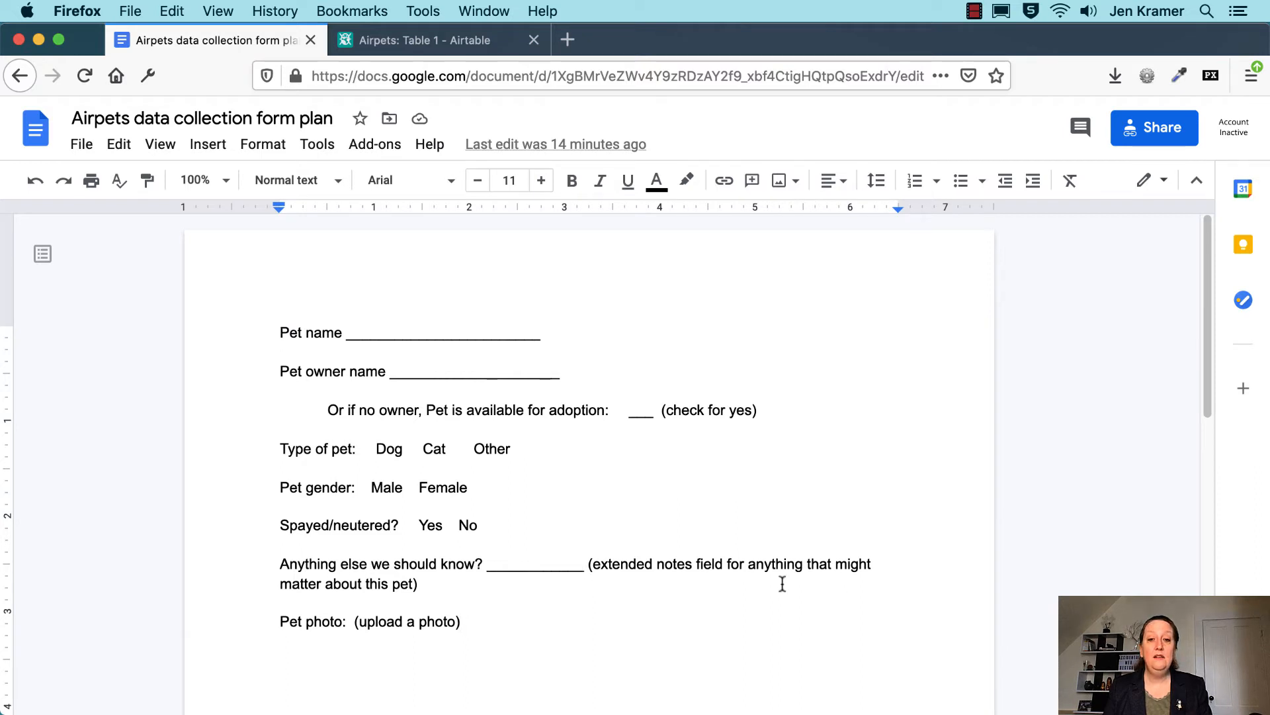
{"action": "left_click", "coordinate": [432, 51]}
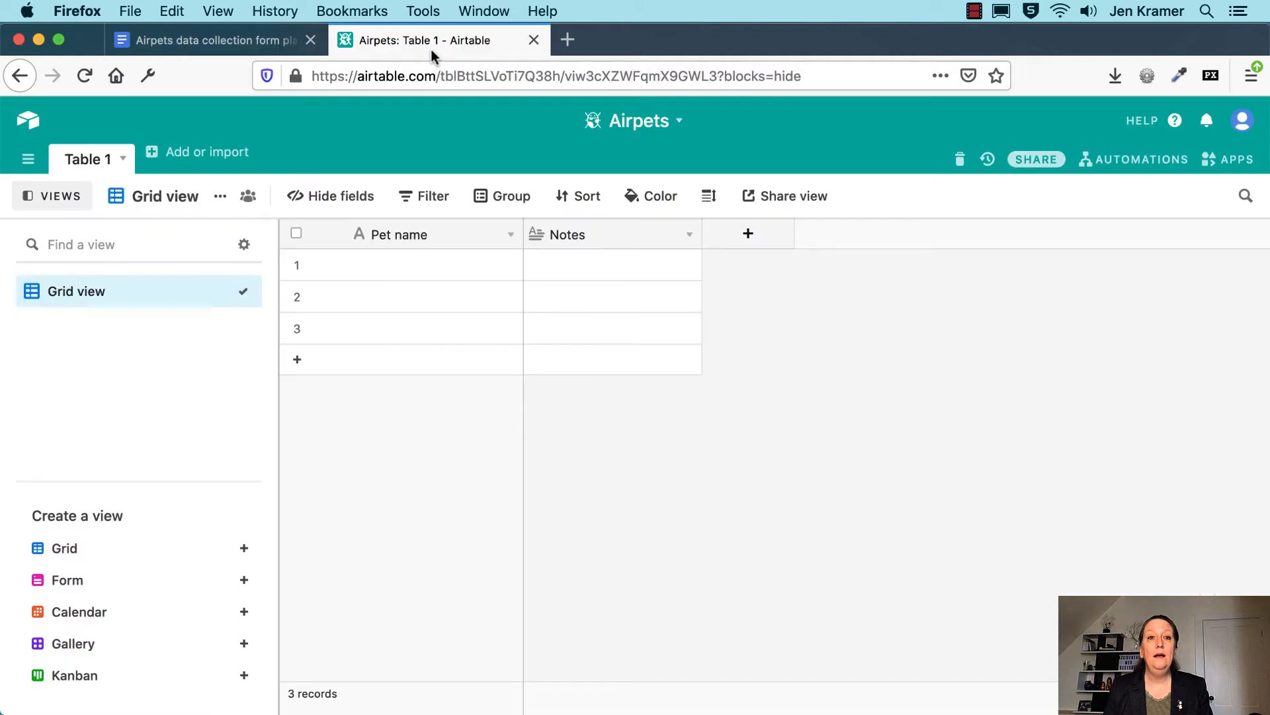
{"action": "left_click", "coordinate": [759, 235]}
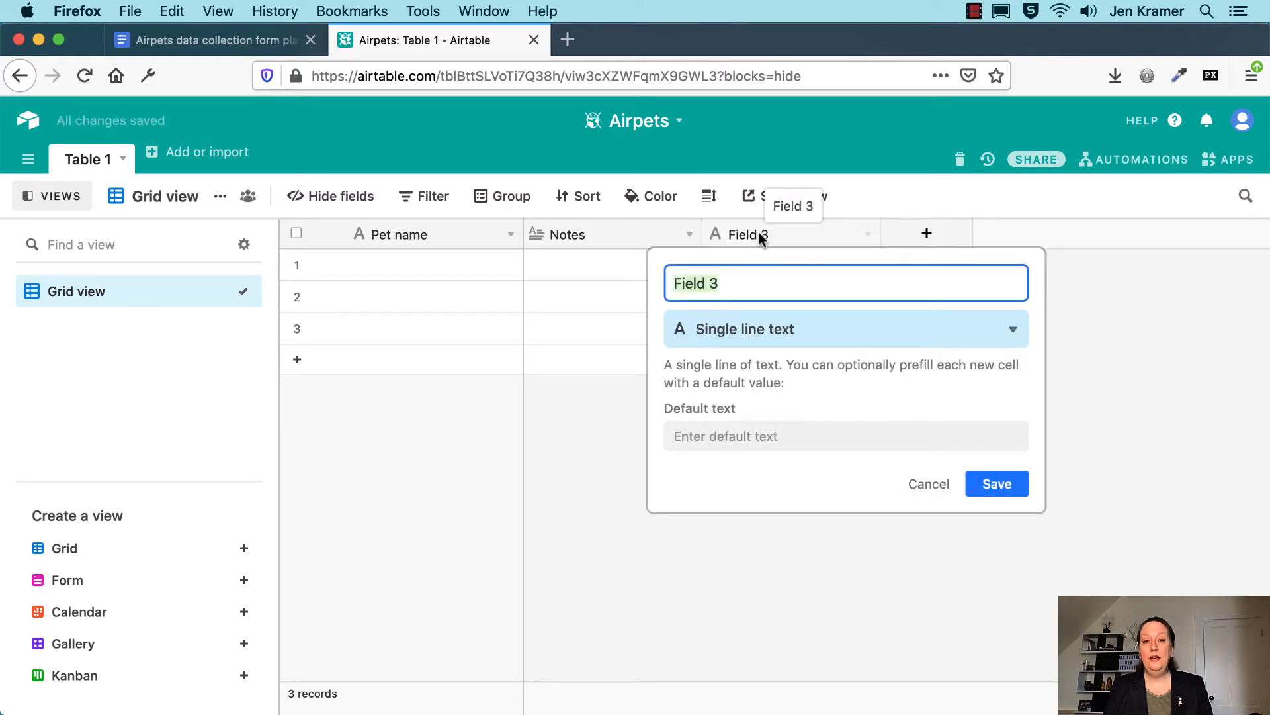
{"action": "type", "text": "Owner name"}
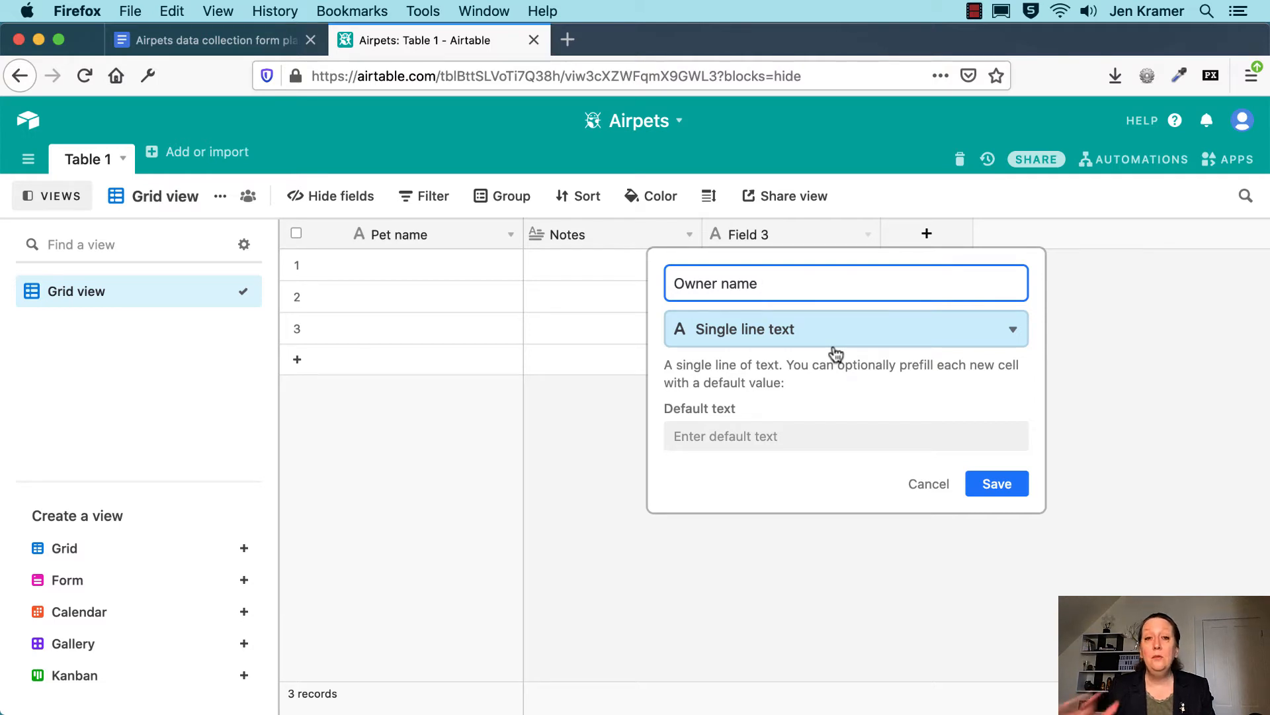
{"action": "left_click", "coordinate": [996, 493]}
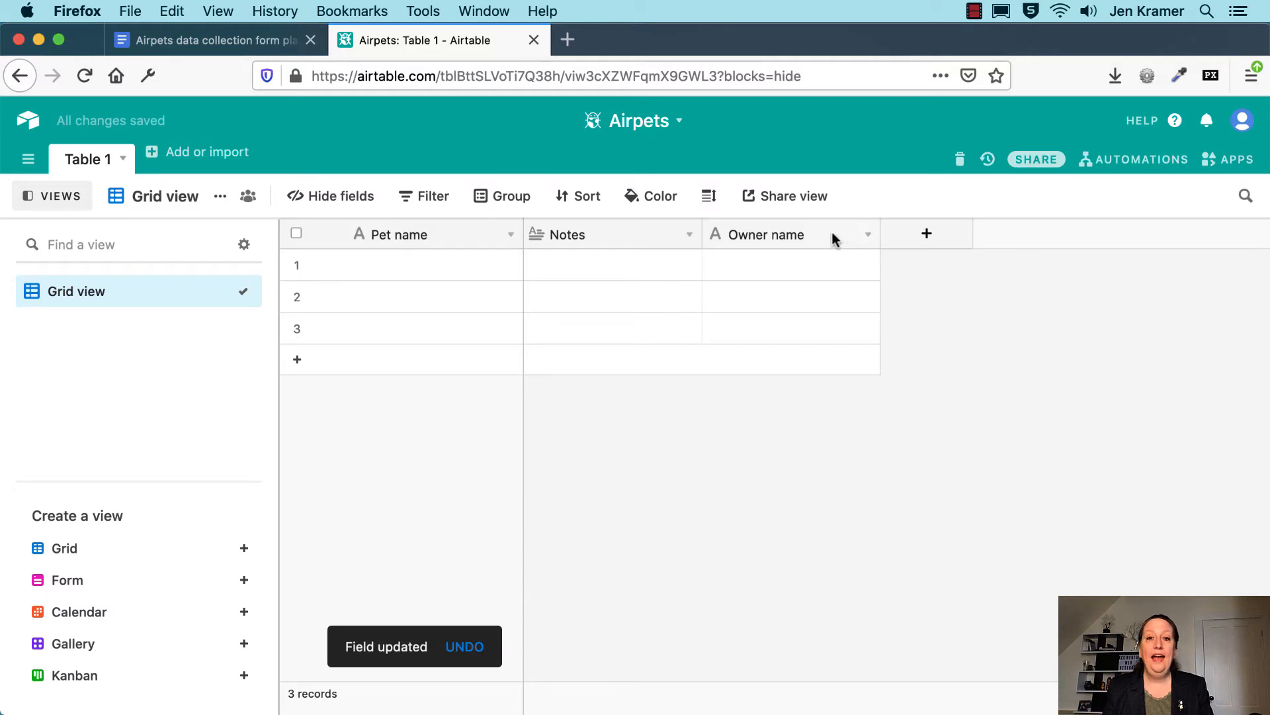
Place the Owner name field directly after Pet name and check the data collection form plan for the next field
{"action": "left_click_drag", "start_coordinate": [825, 235], "coordinate": [514, 232]}
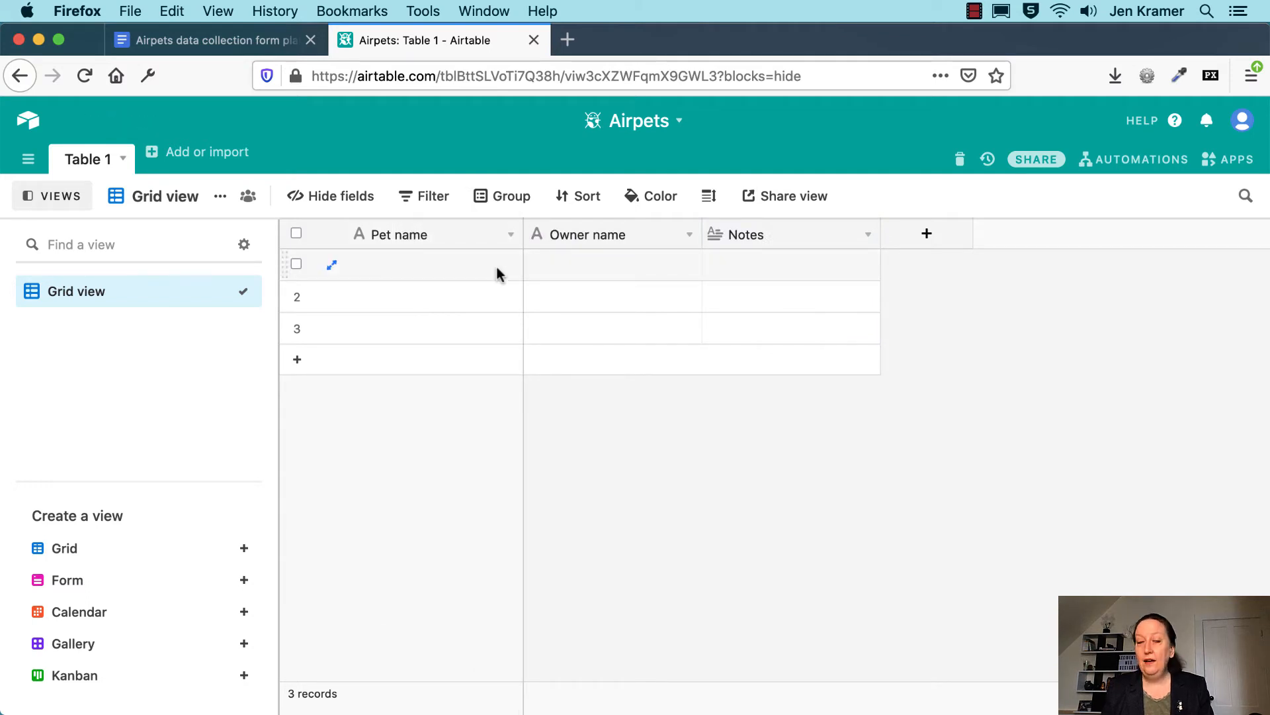
{"action": "left_click", "coordinate": [190, 40]}
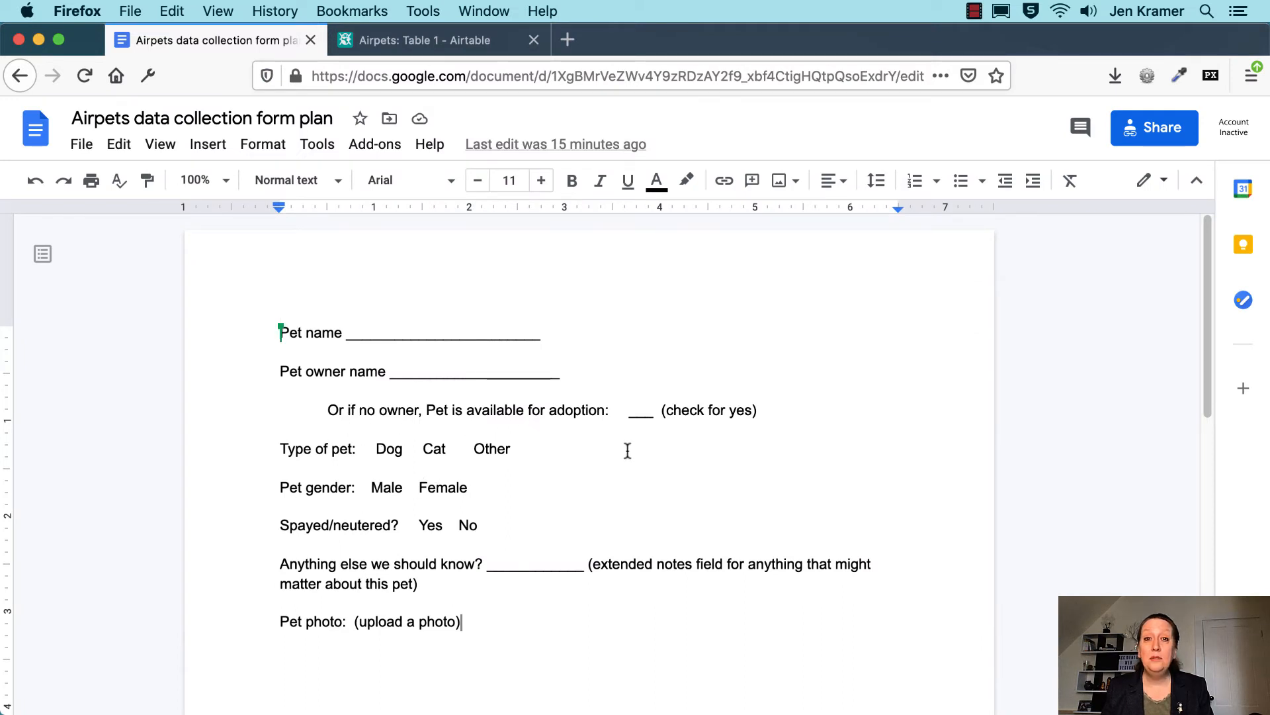
{"action": "left_click", "coordinate": [416, 39]}
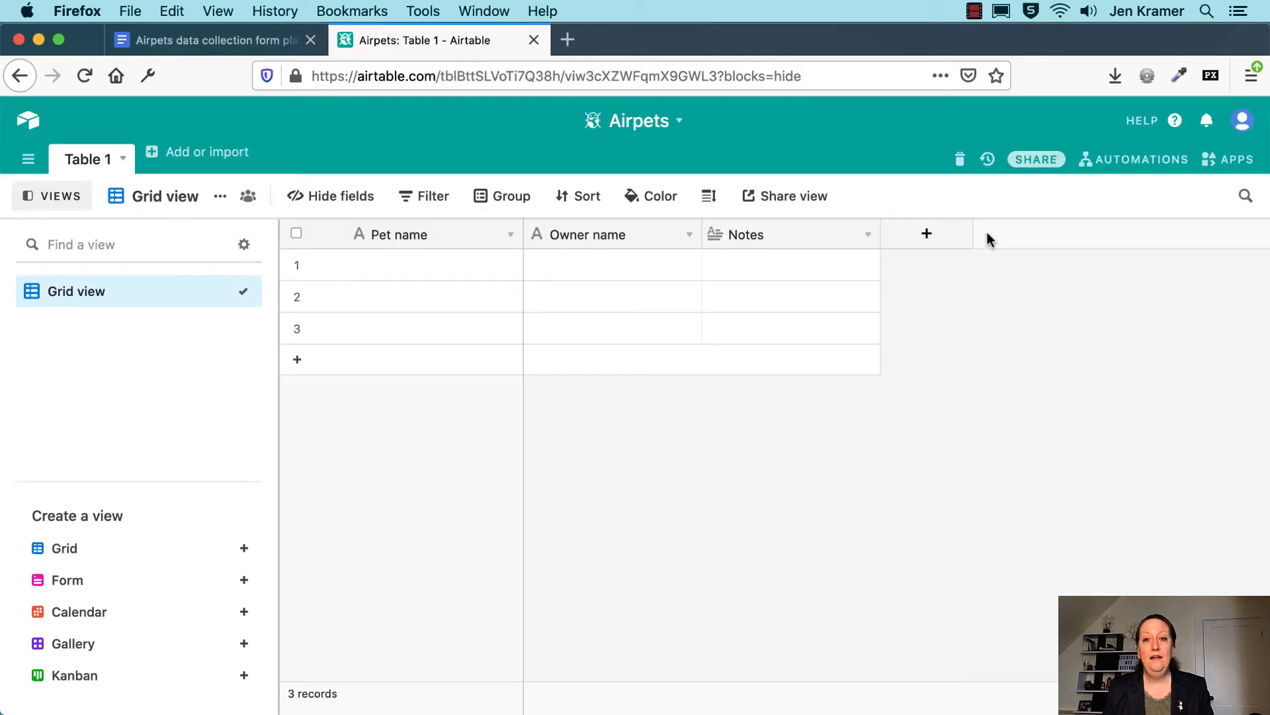
Add a Checkbox field named "Adoptable?" to Table 1 and place it between Owner name and Notes
{"action": "left_click", "coordinate": [953, 239]}
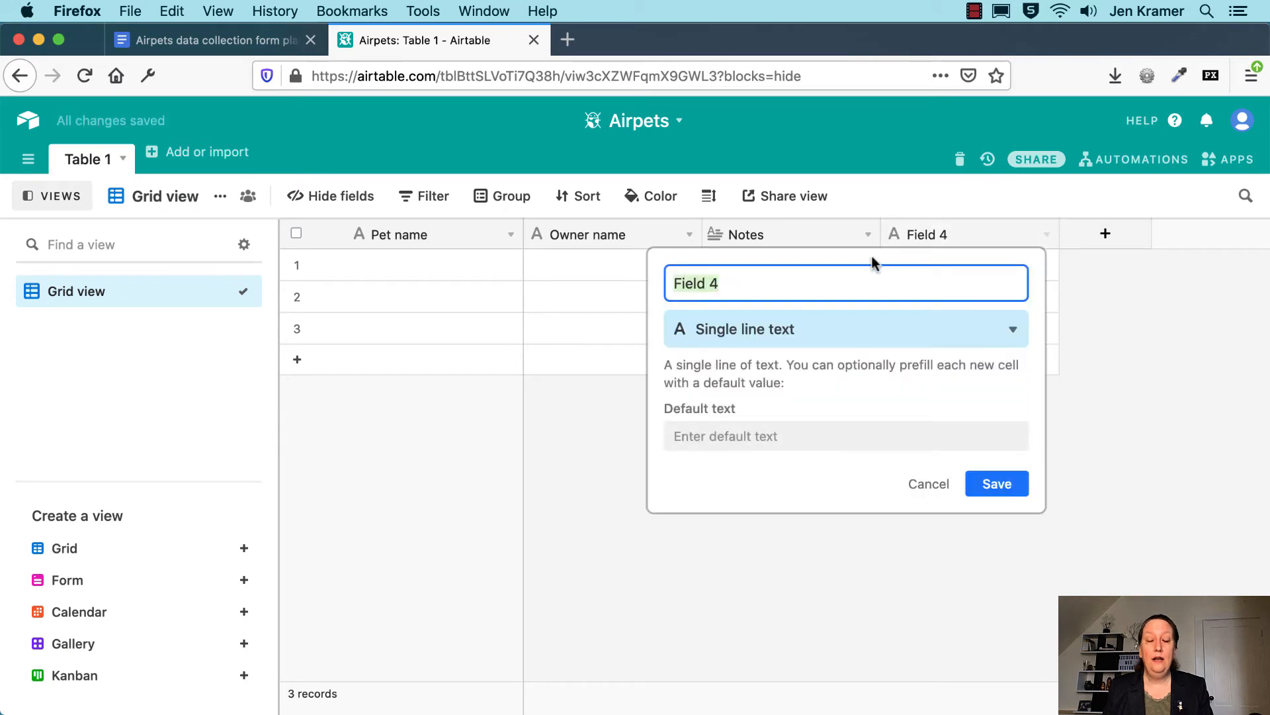
{"action": "type", "text": "Ado"}
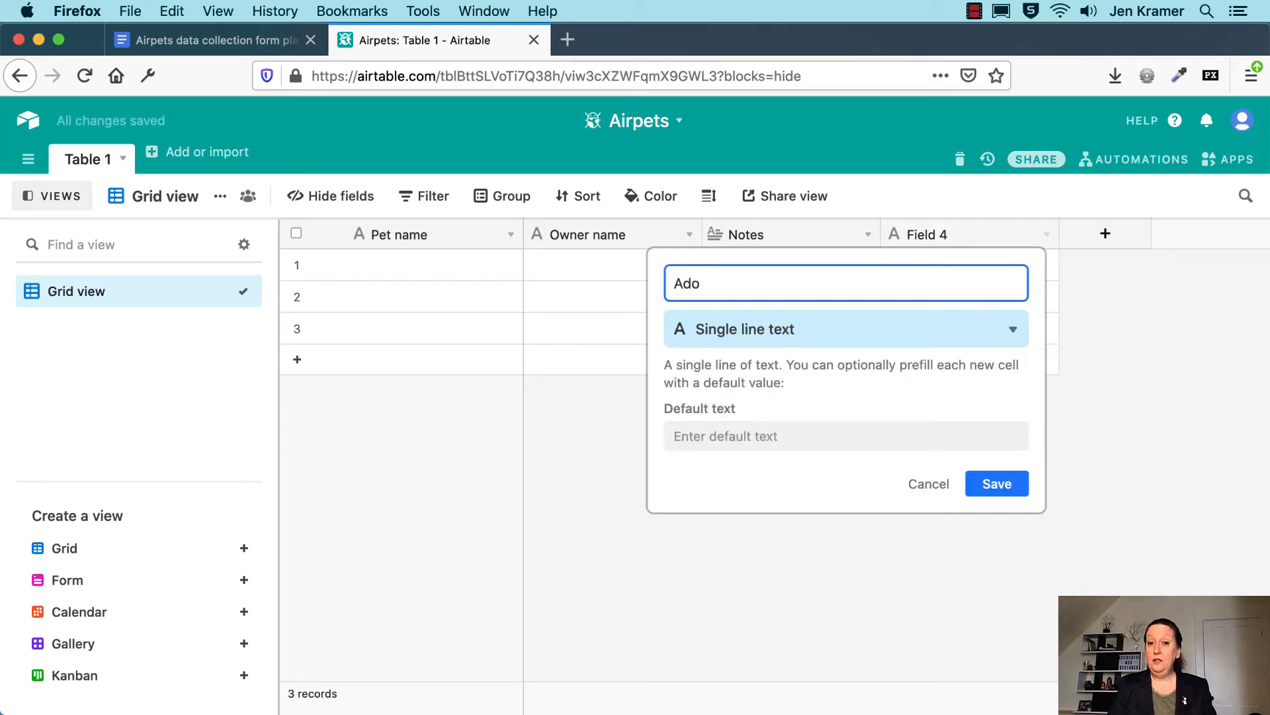
{"action": "type", "text": "ptable?"}
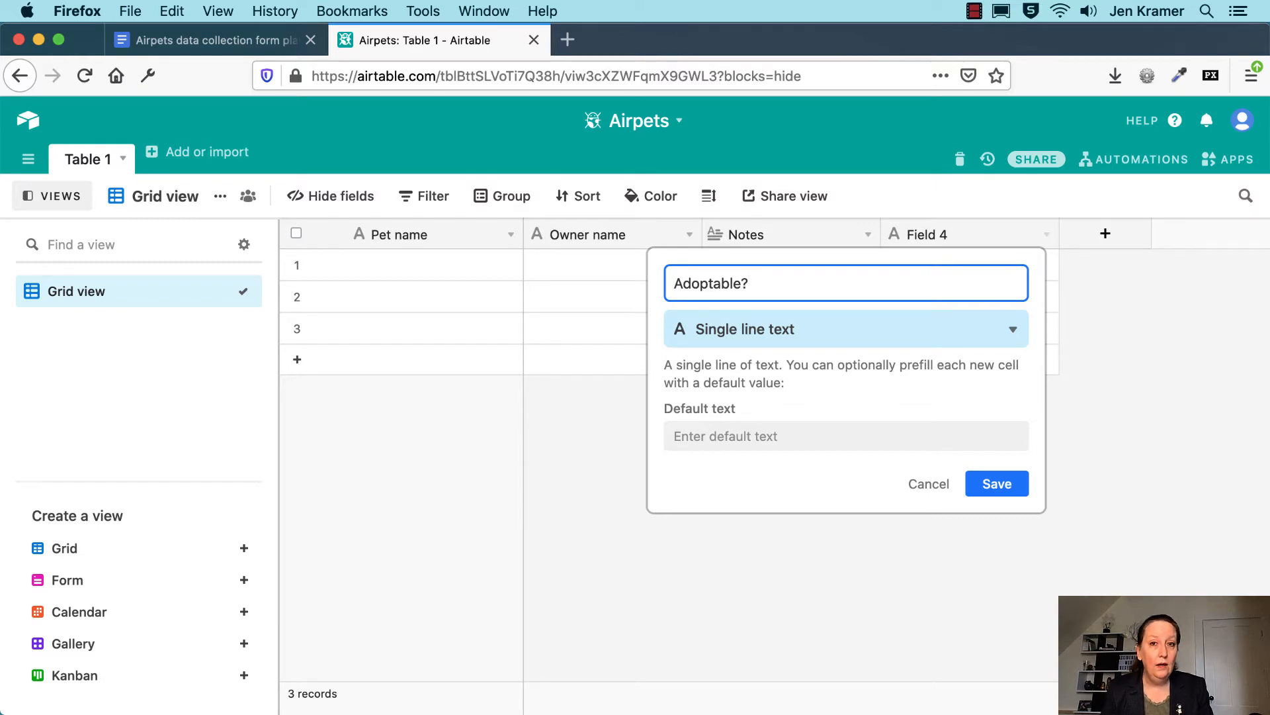
{"action": "left_click", "coordinate": [916, 327]}
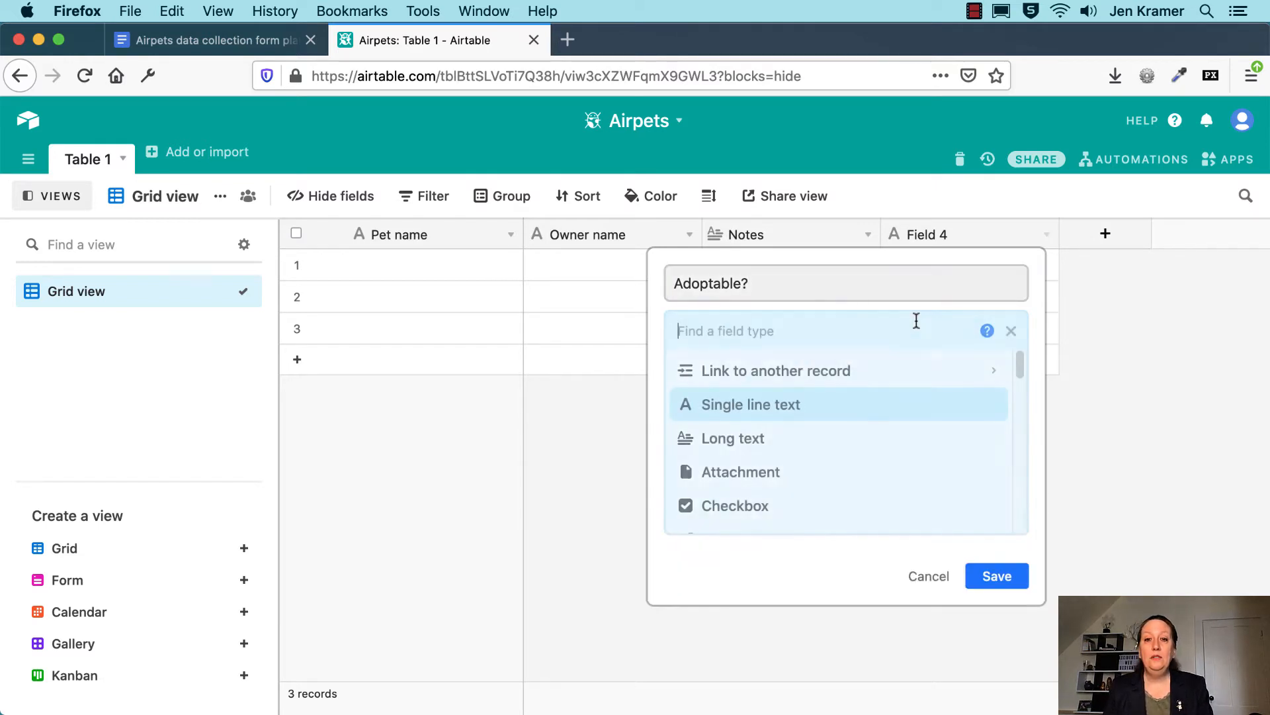
{"action": "left_click_drag", "start_coordinate": [1022, 367], "coordinate": [1019, 387]}
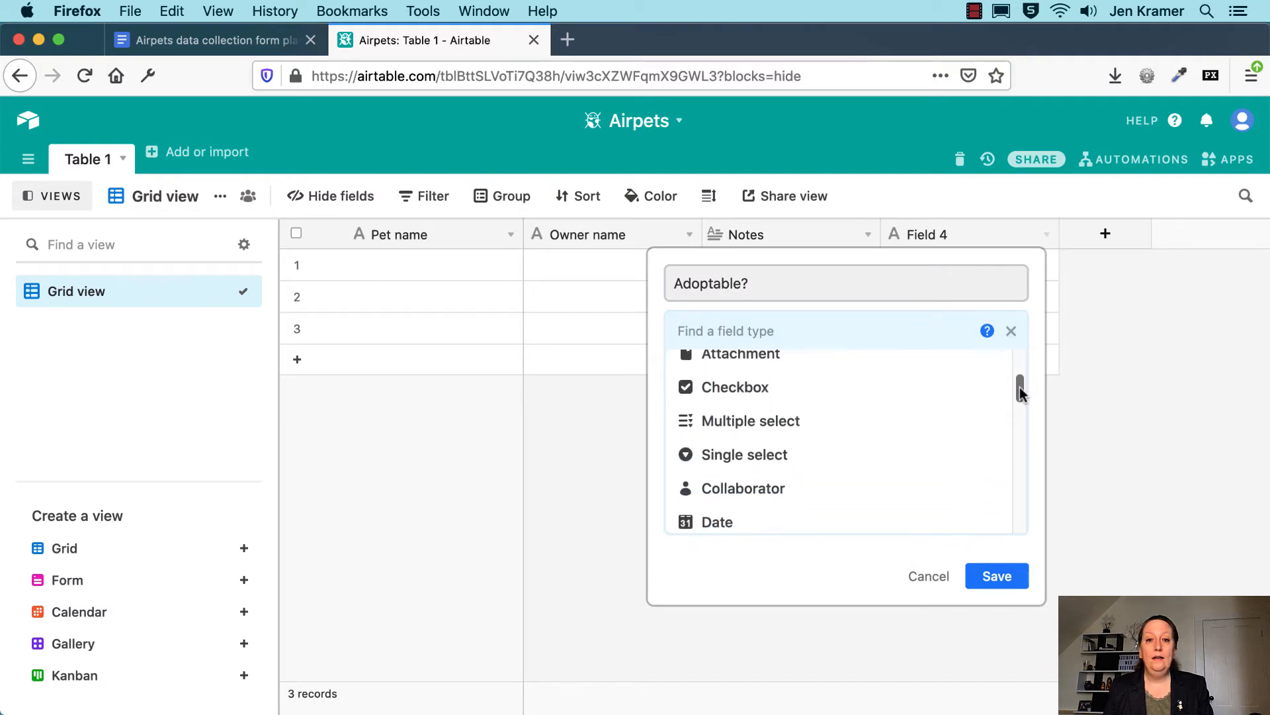
{"action": "left_click", "coordinate": [783, 400]}
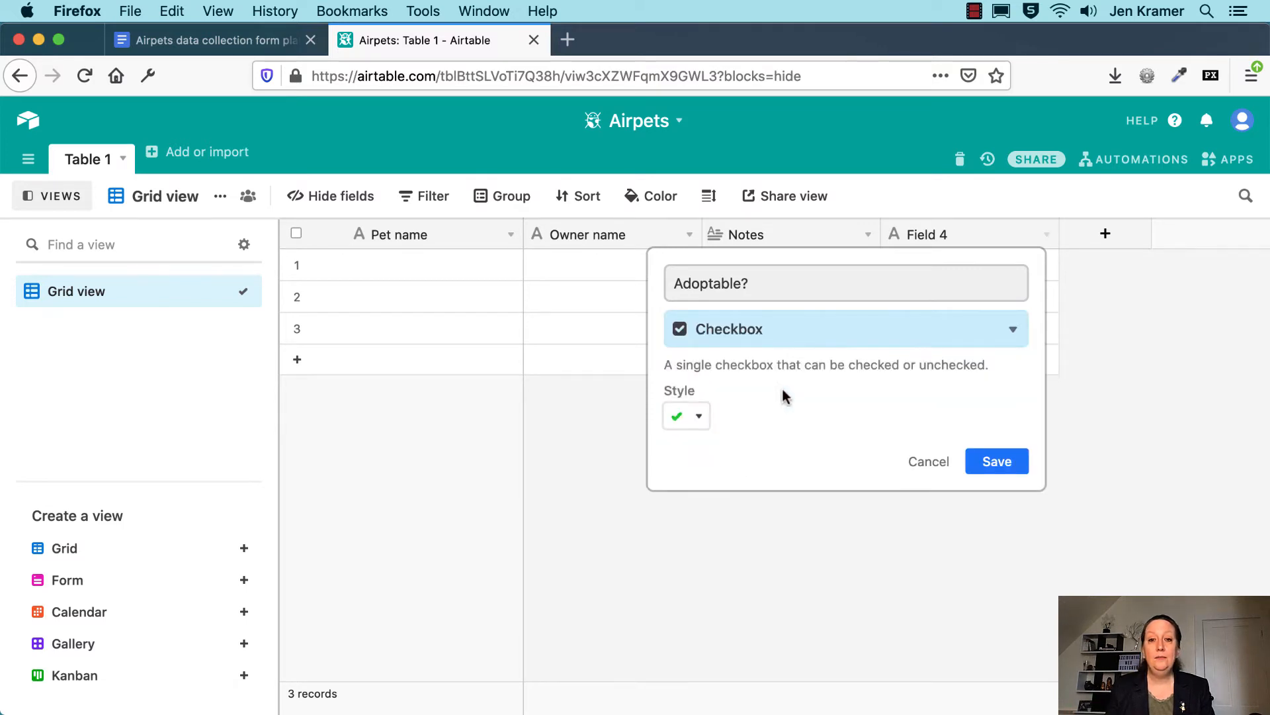
{"action": "left_click", "coordinate": [702, 417]}
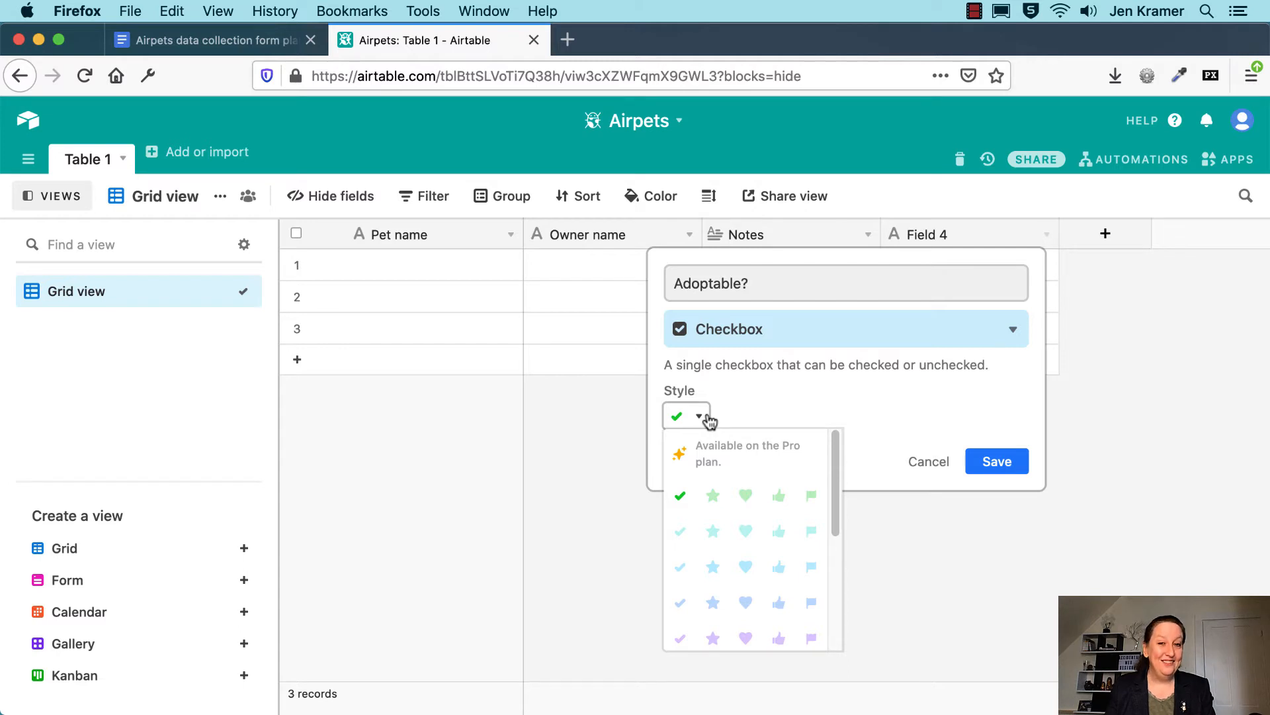
{"action": "left_click", "coordinate": [809, 398]}
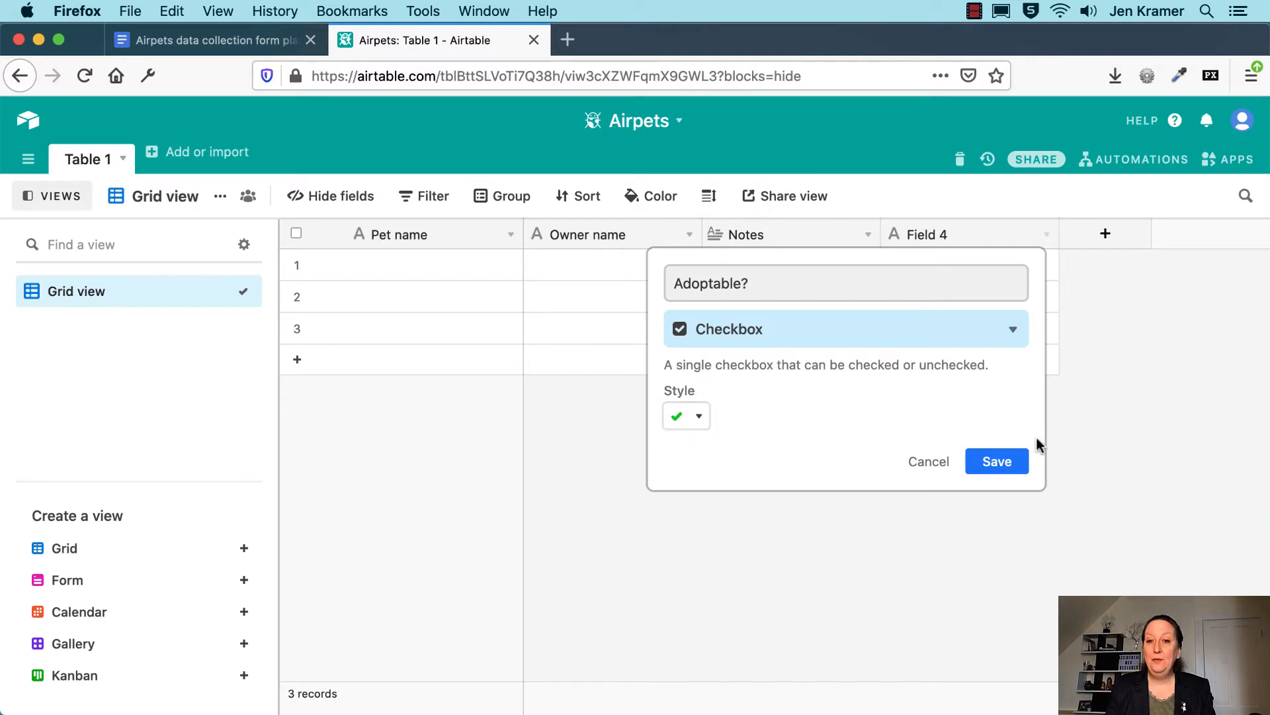
{"action": "left_click", "coordinate": [1010, 468]}
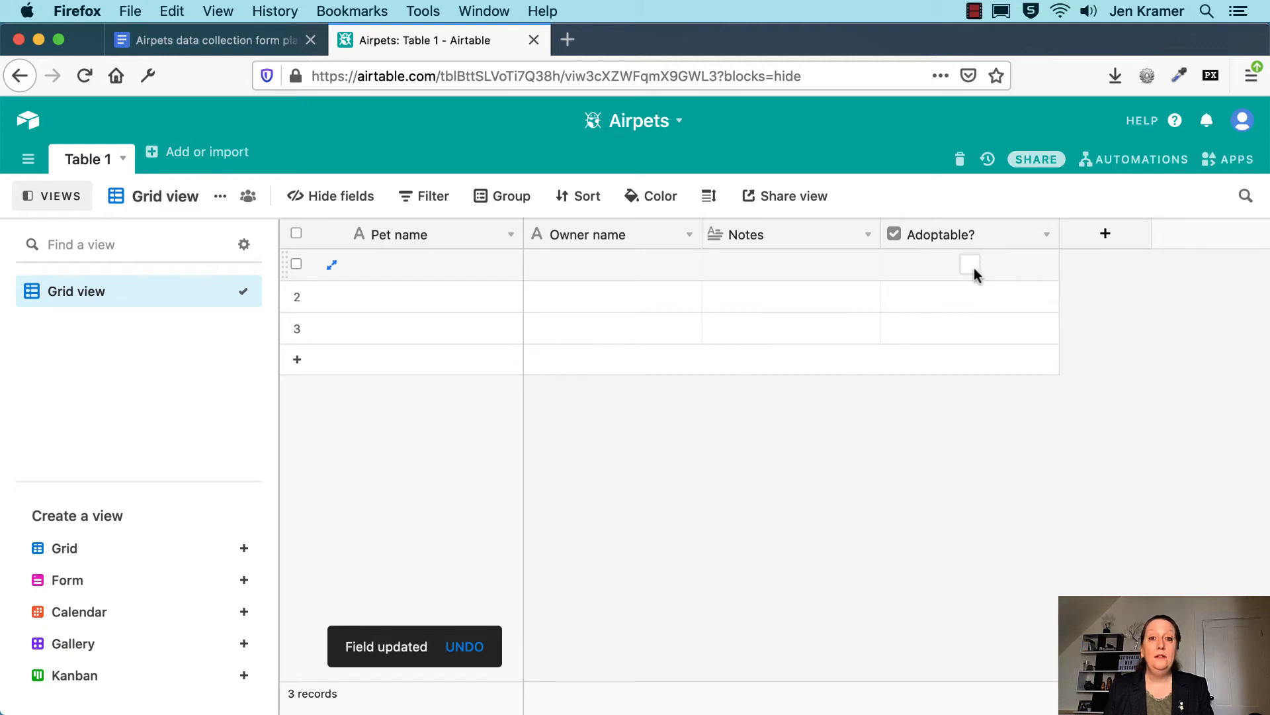
{"action": "left_click_drag", "start_coordinate": [982, 232], "coordinate": [718, 238]}
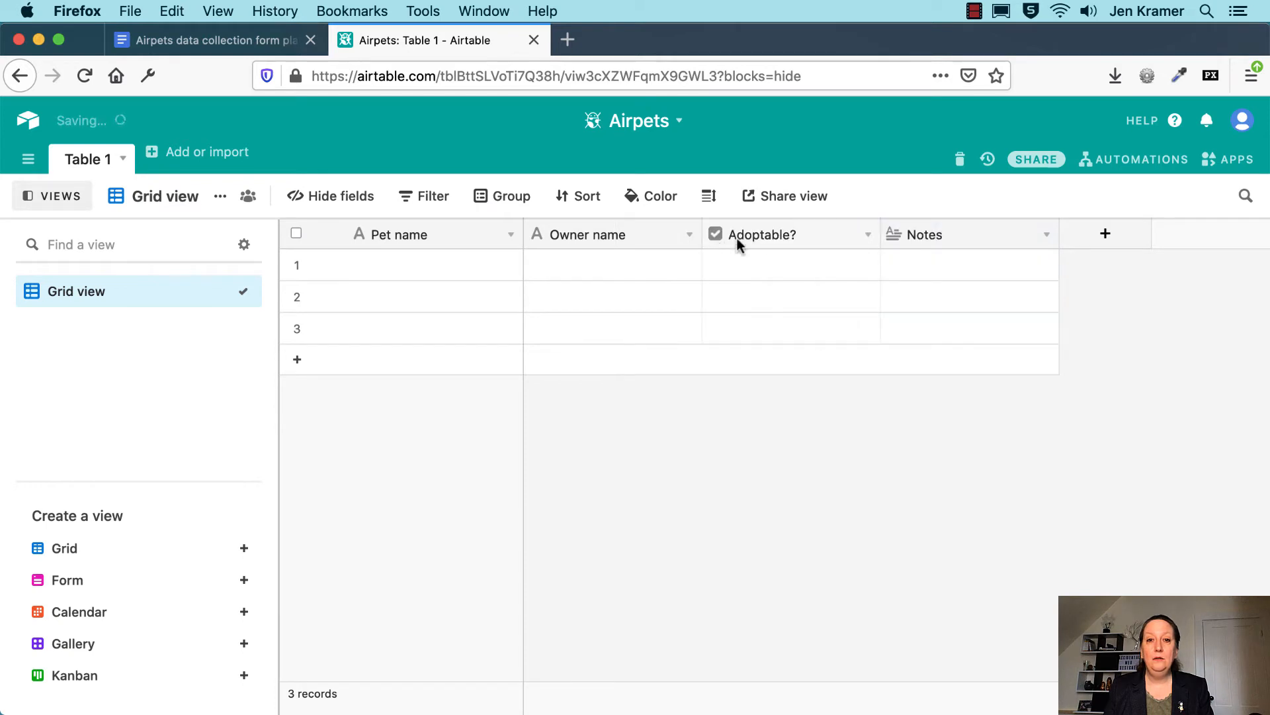
Consult the form plan and start a new field named "Type of pet" with the Multiple select type
{"action": "left_click", "coordinate": [1089, 245]}
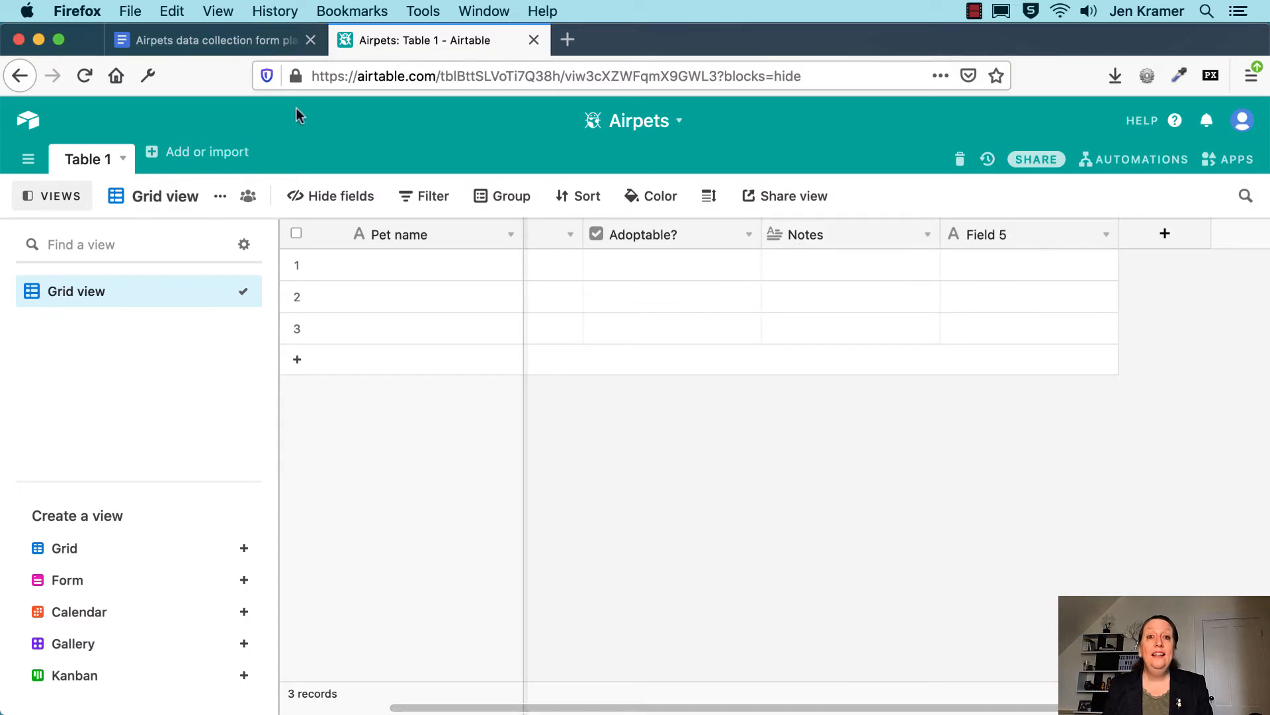
{"action": "left_click", "coordinate": [186, 52]}
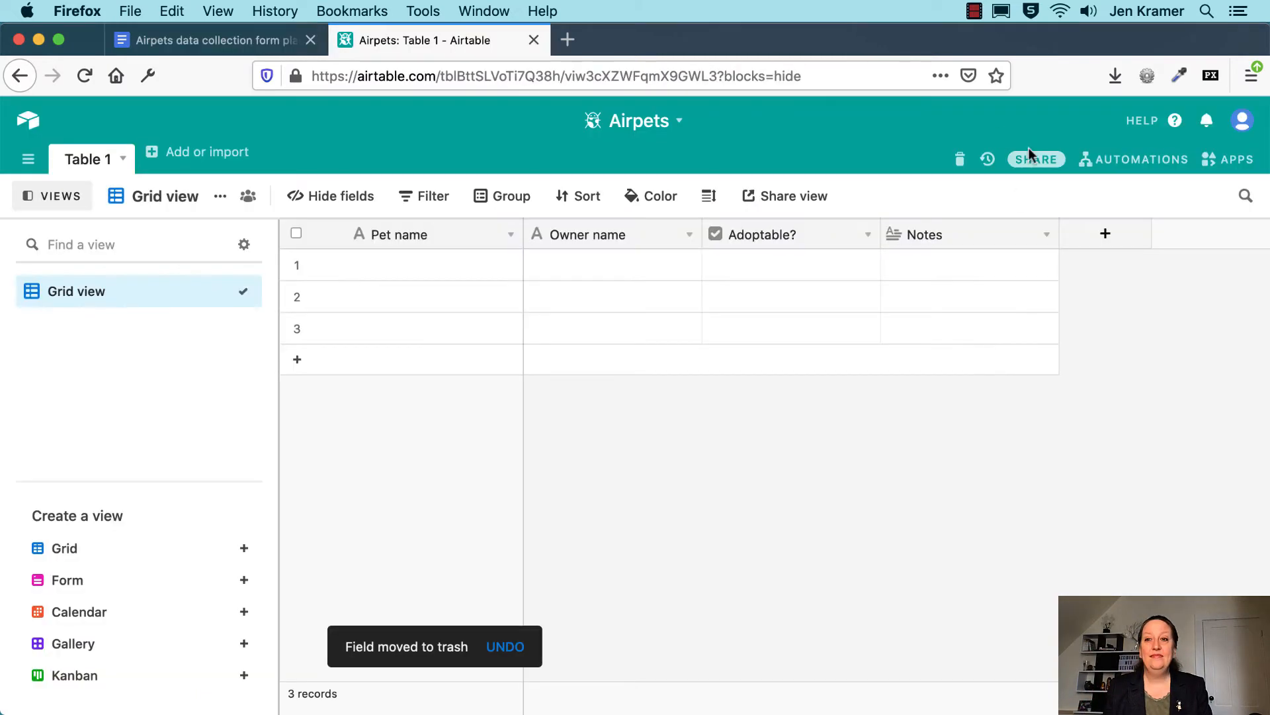
{"action": "left_click", "coordinate": [1122, 239]}
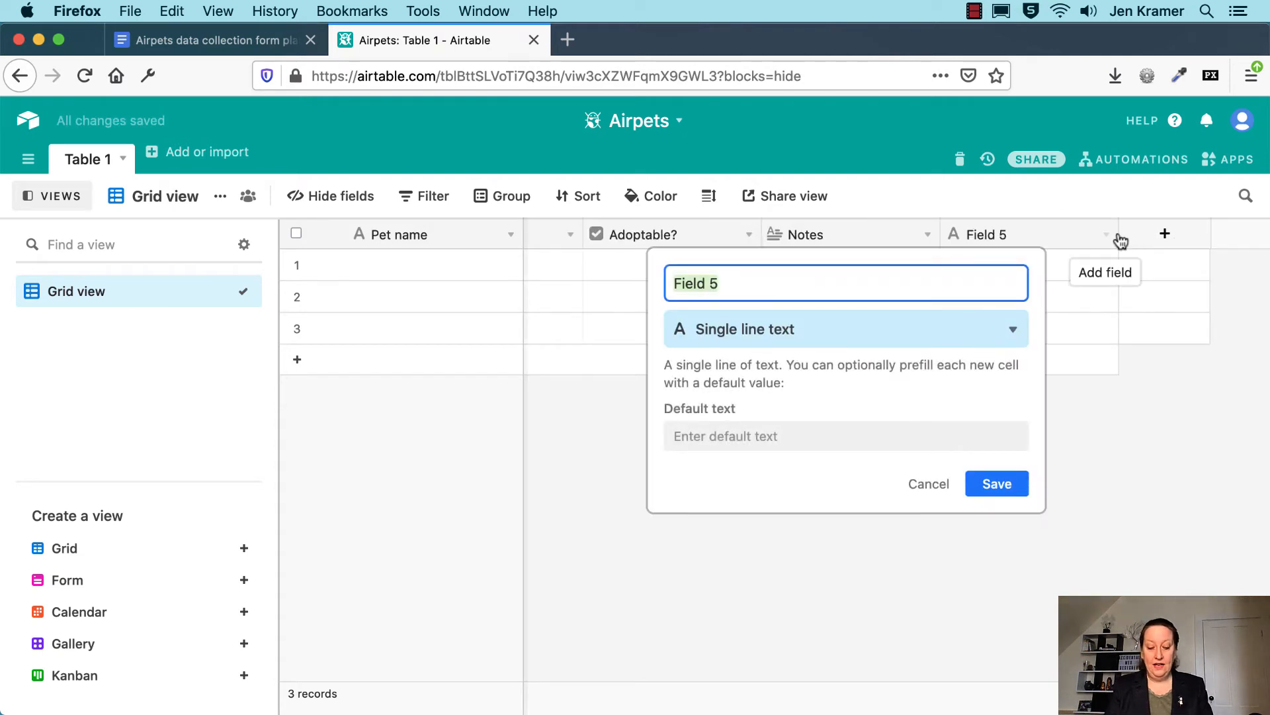
{"action": "type", "text": "Typ"}
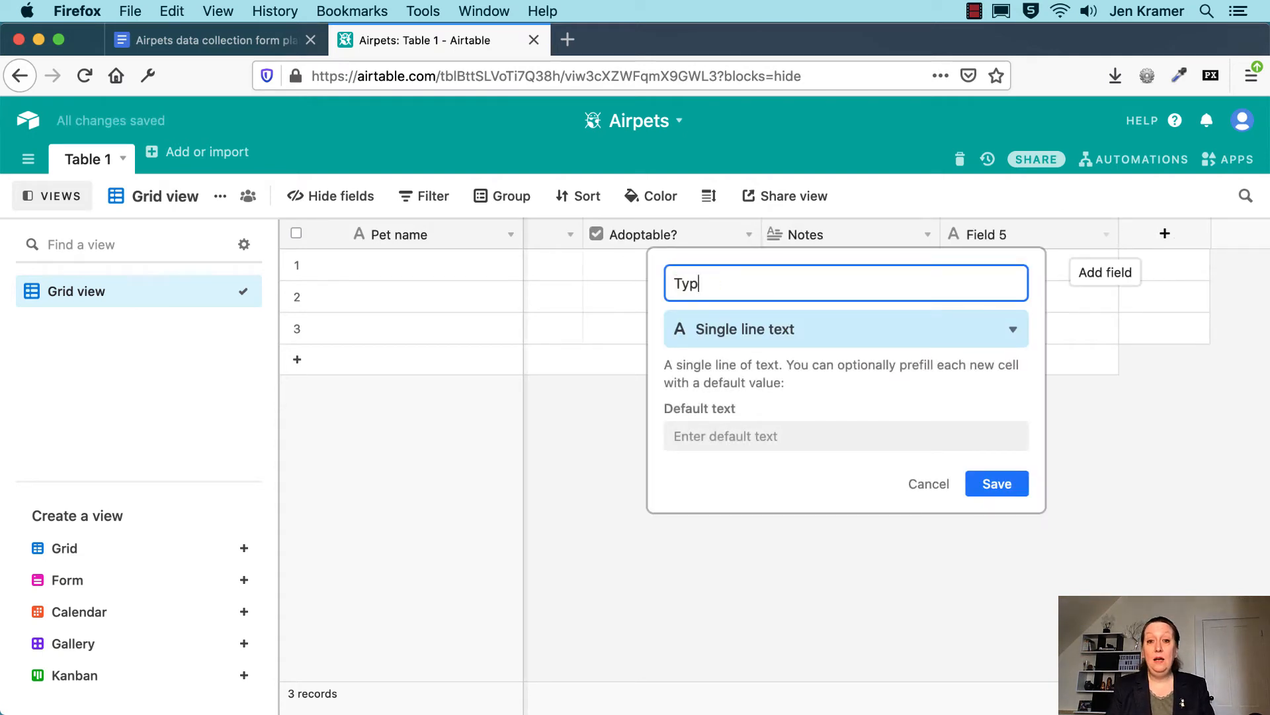
{"action": "type", "text": "e of pet"}
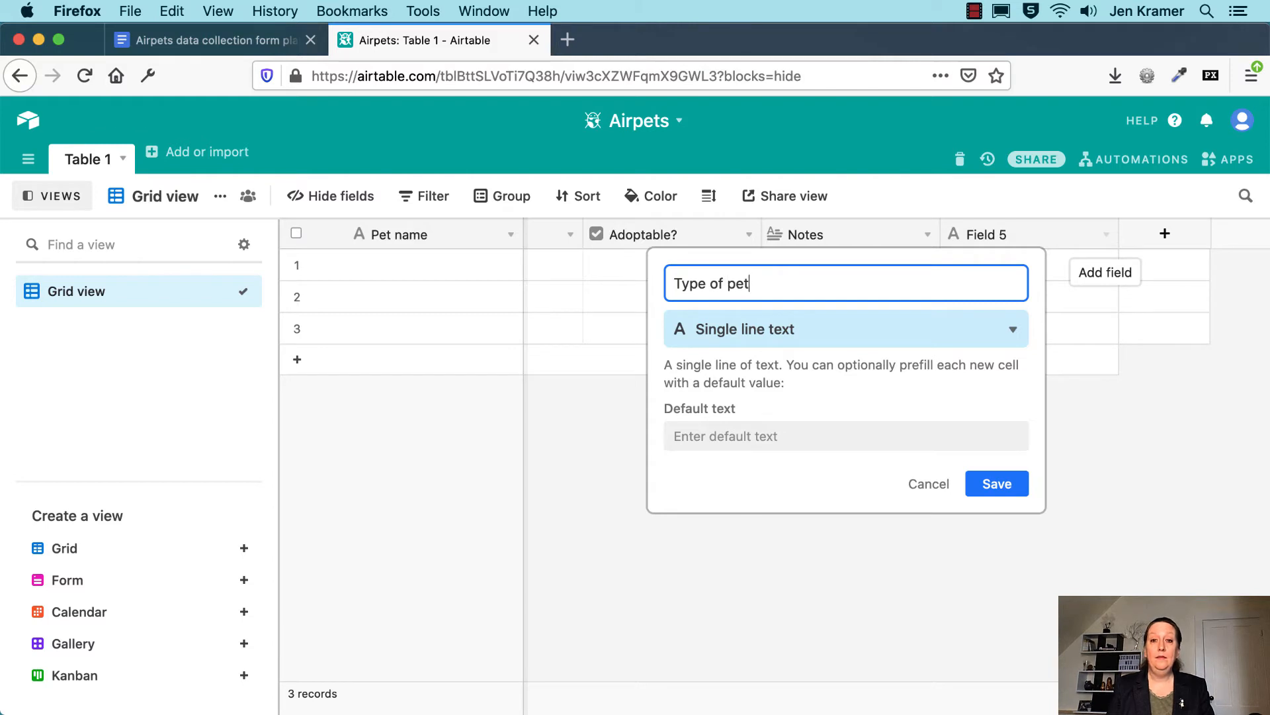
{"action": "left_click", "coordinate": [980, 338]}
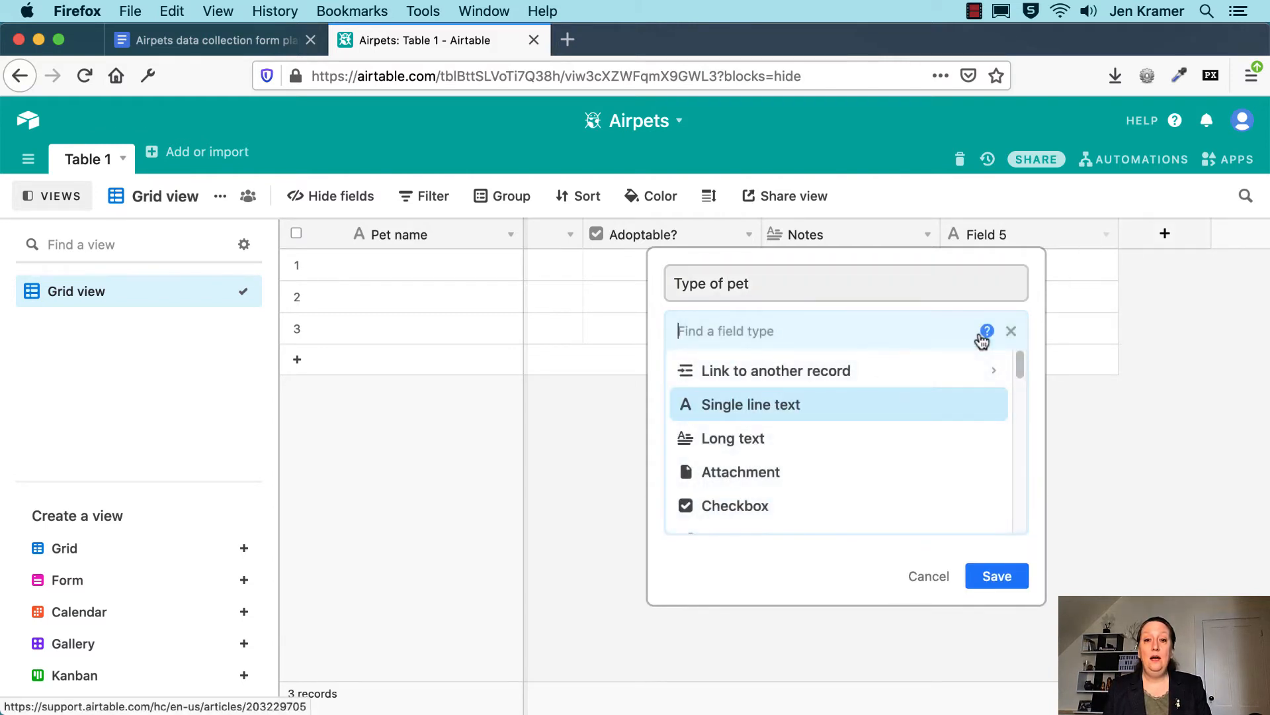
{"action": "scroll", "coordinate": [944, 423], "scroll_direction": "down", "scroll_amount": 3}
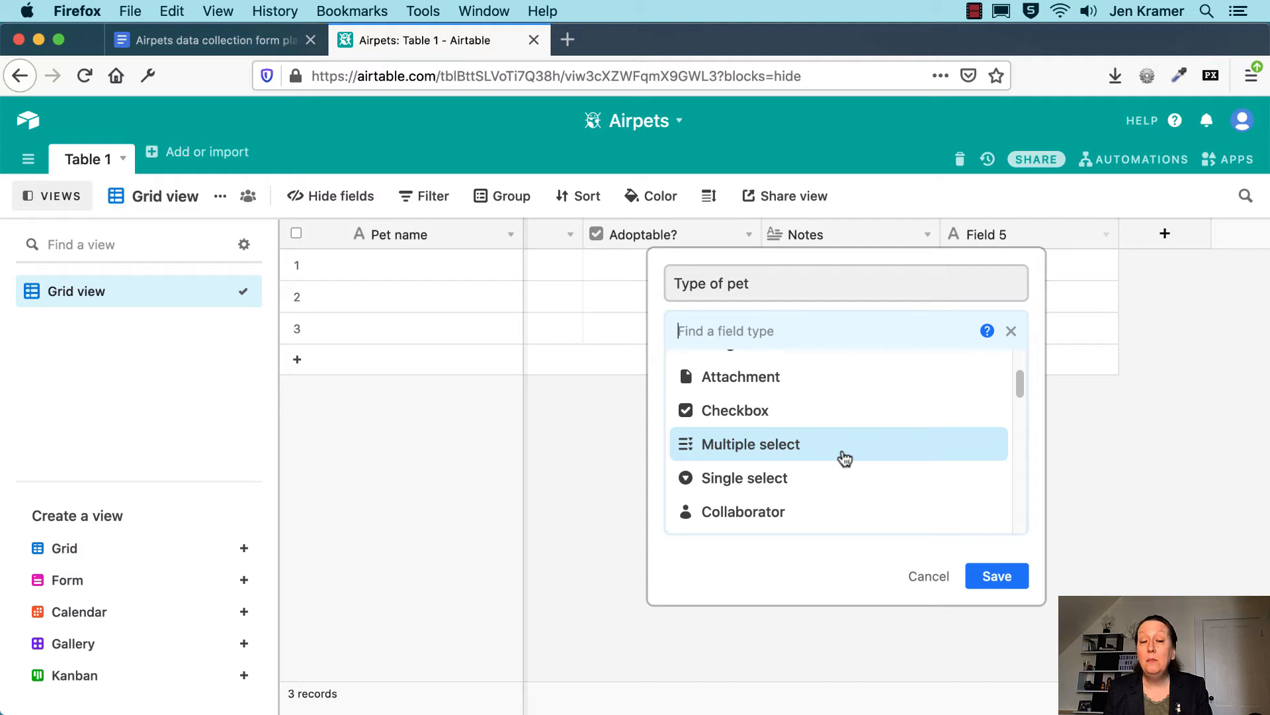
{"action": "left_click", "coordinate": [845, 459]}
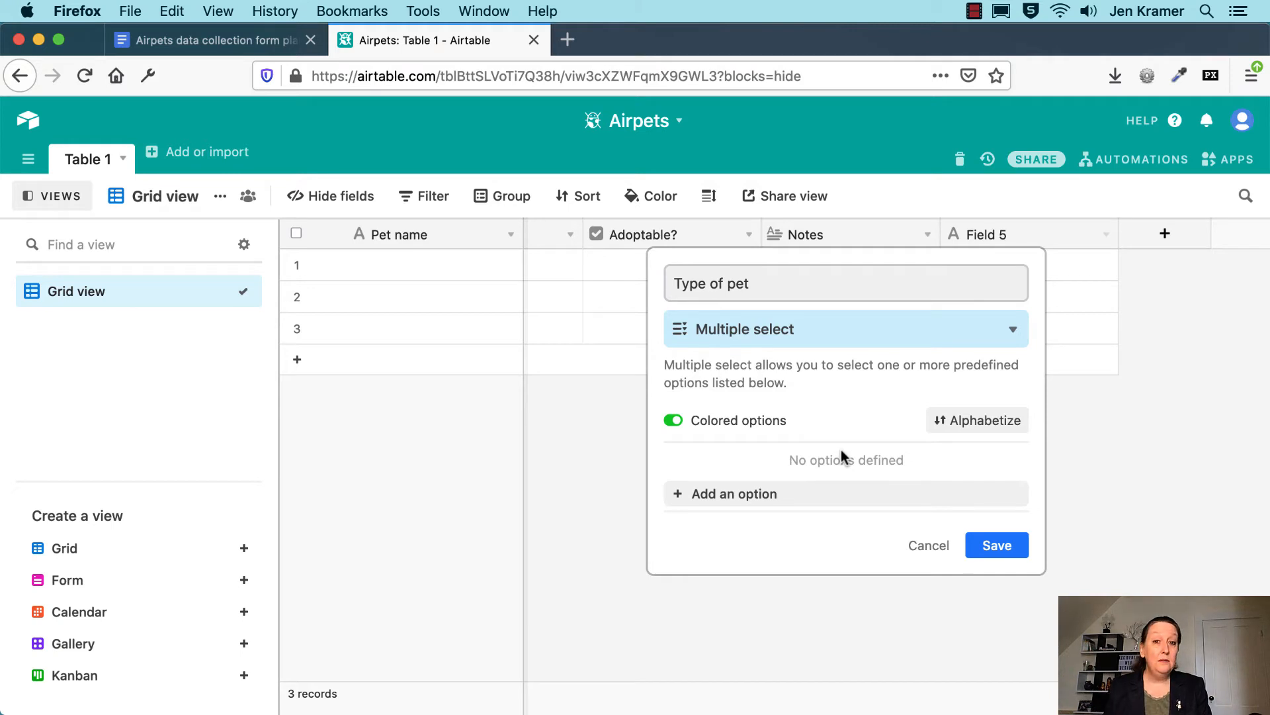
Add the options Dog, Cat and Other to the Type of pet field
{"action": "left_click", "coordinate": [796, 498]}
{"action": "type", "text": "Dog"}
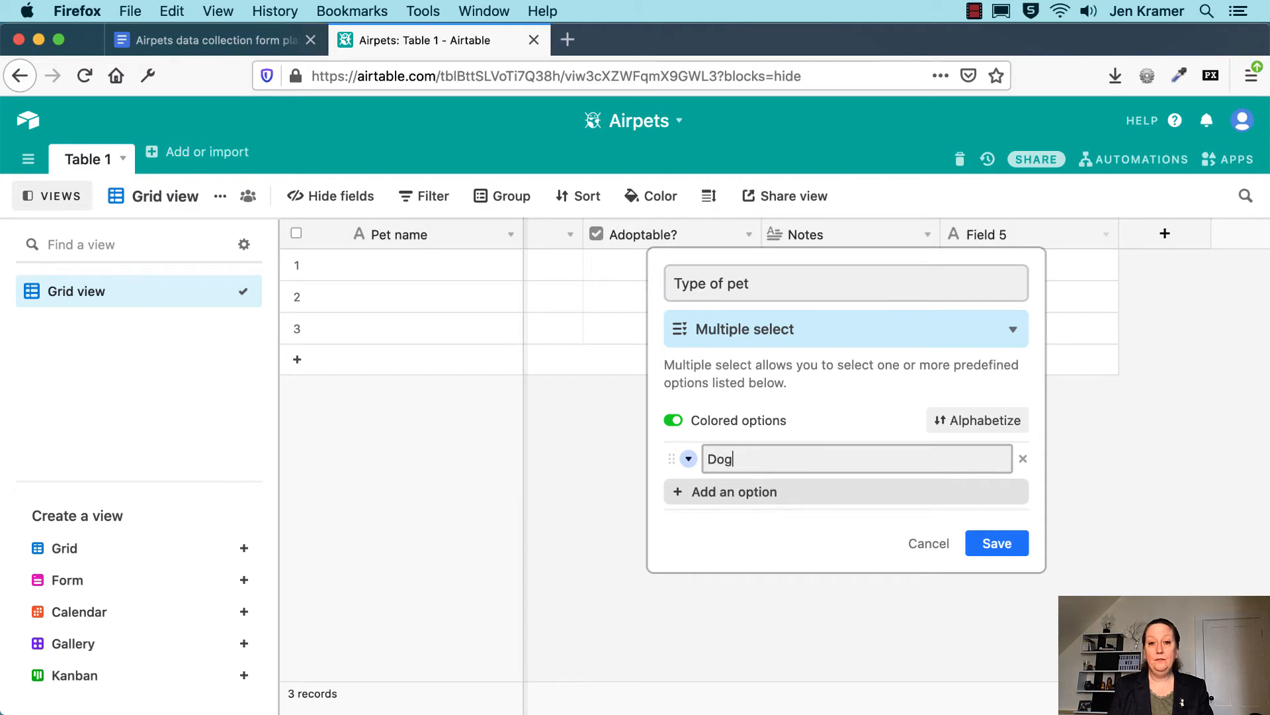
{"action": "left_click", "coordinate": [791, 492]}
{"action": "type", "text": "Cat"}
{"action": "left_click", "coordinate": [778, 522]}
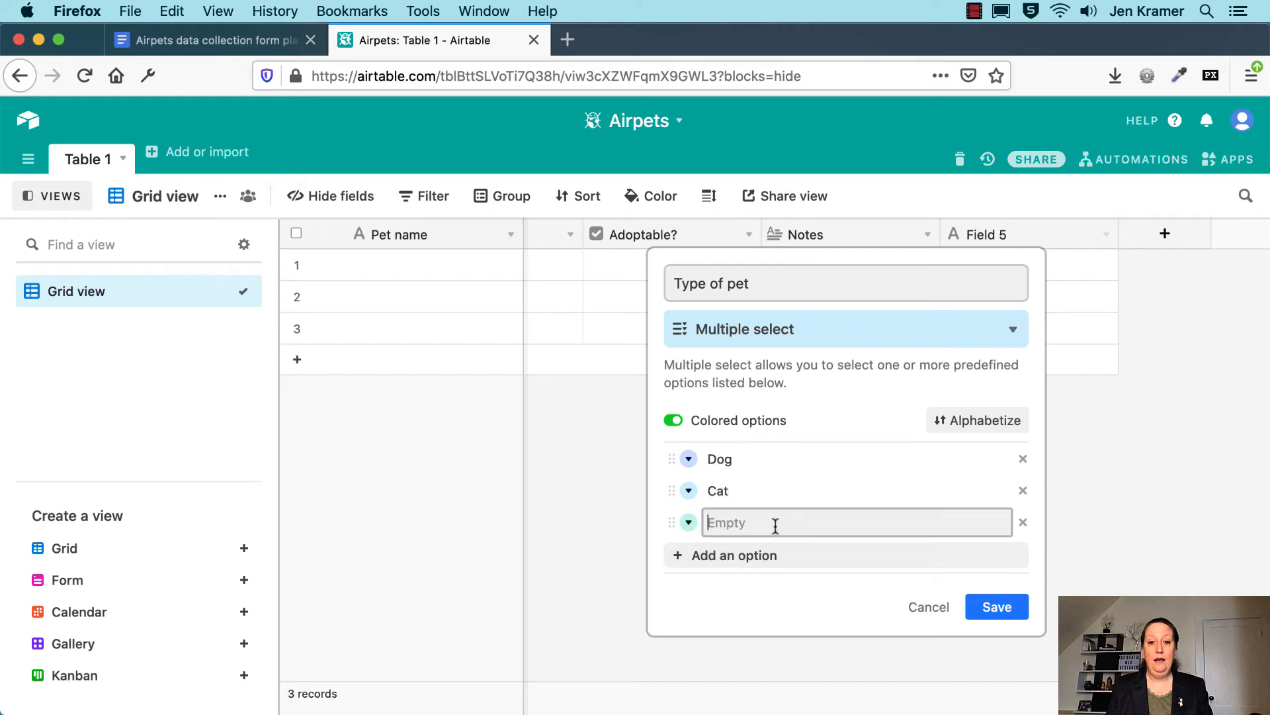
{"action": "type", "text": "Other"}
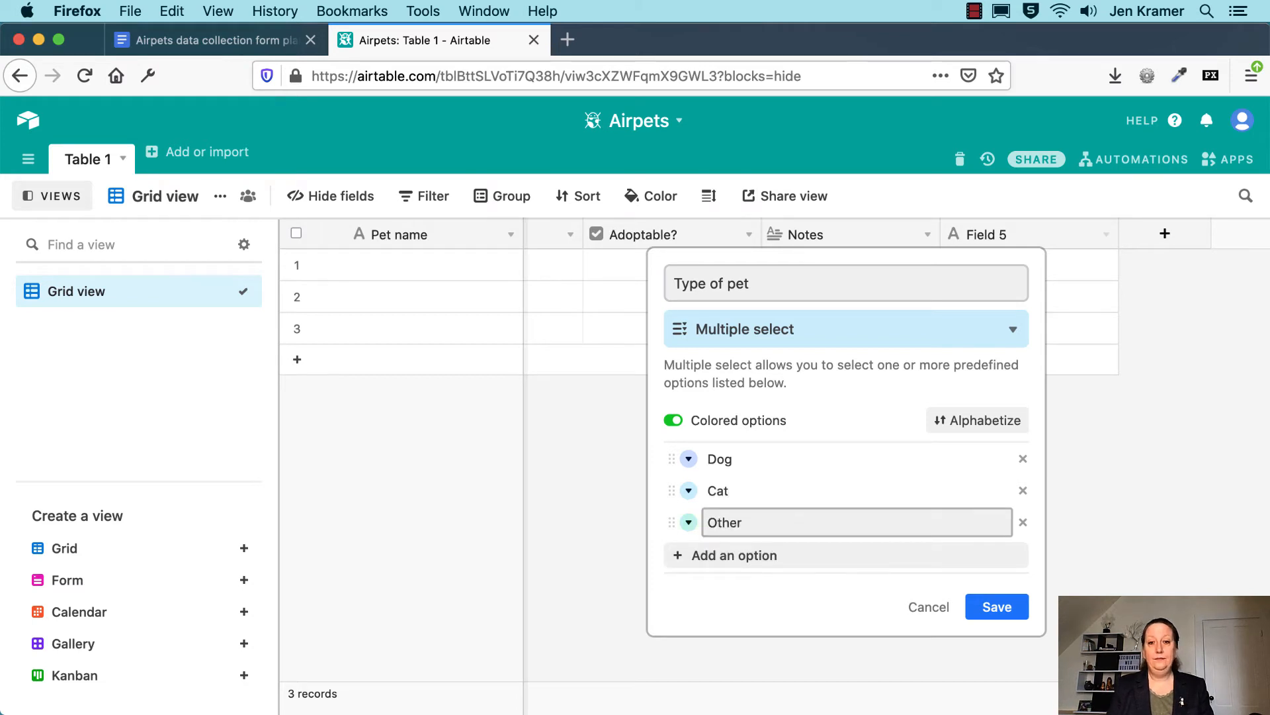
Keep coloured options on with Dog in blue, Cat in yellow and Other in pink, and save the Type of pet field
{"action": "left_click", "coordinate": [675, 421]}
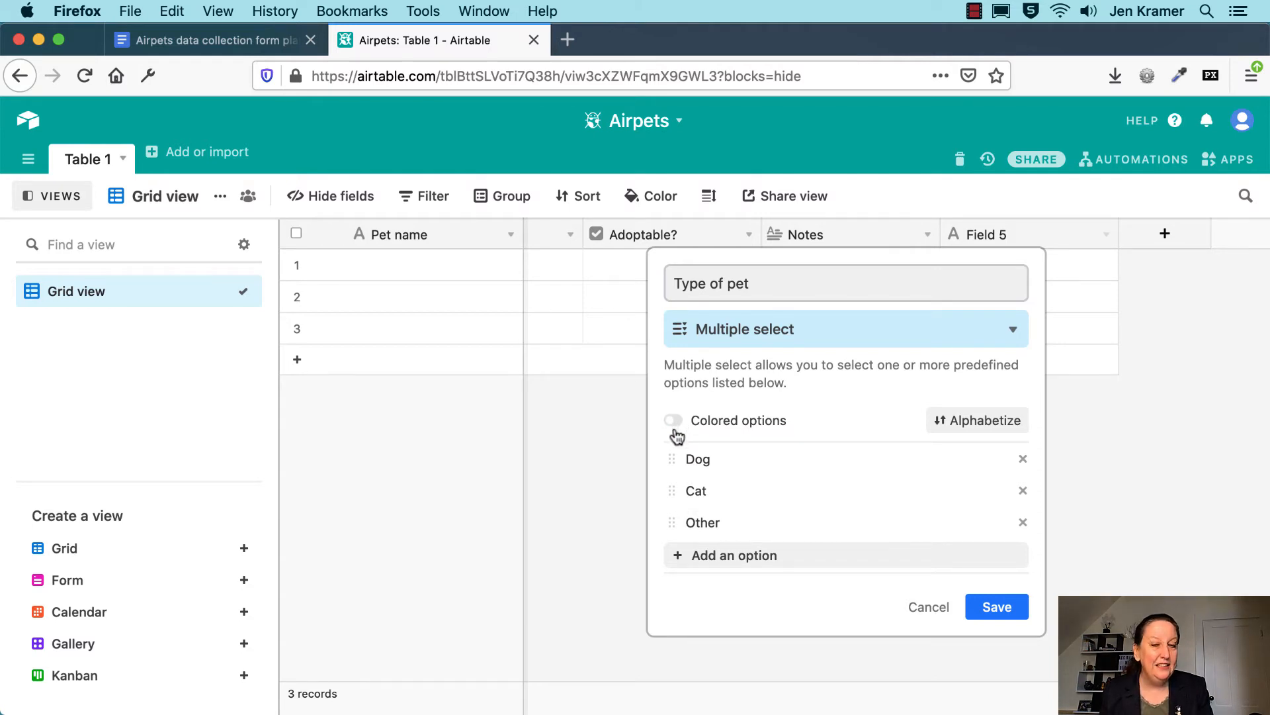
{"action": "left_click", "coordinate": [673, 429]}
{"action": "left_click", "coordinate": [689, 460]}
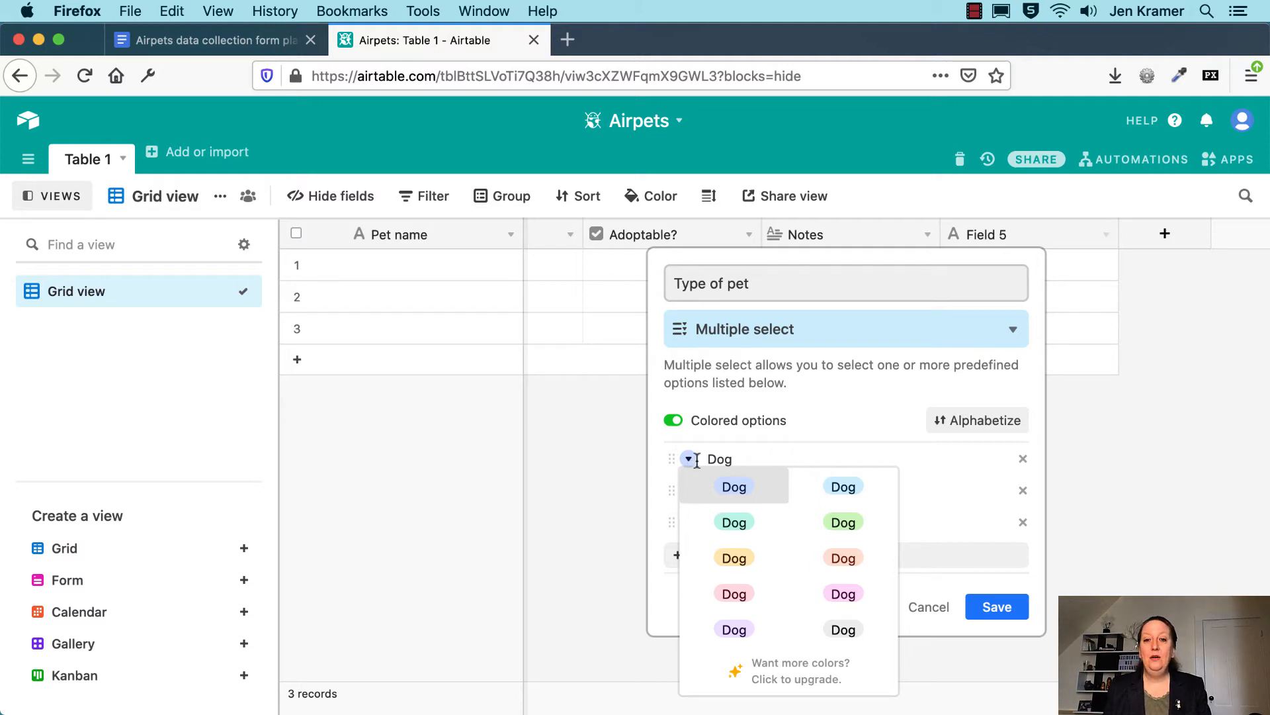
{"action": "left_click", "coordinate": [730, 488]}
{"action": "left_click", "coordinate": [688, 490]}
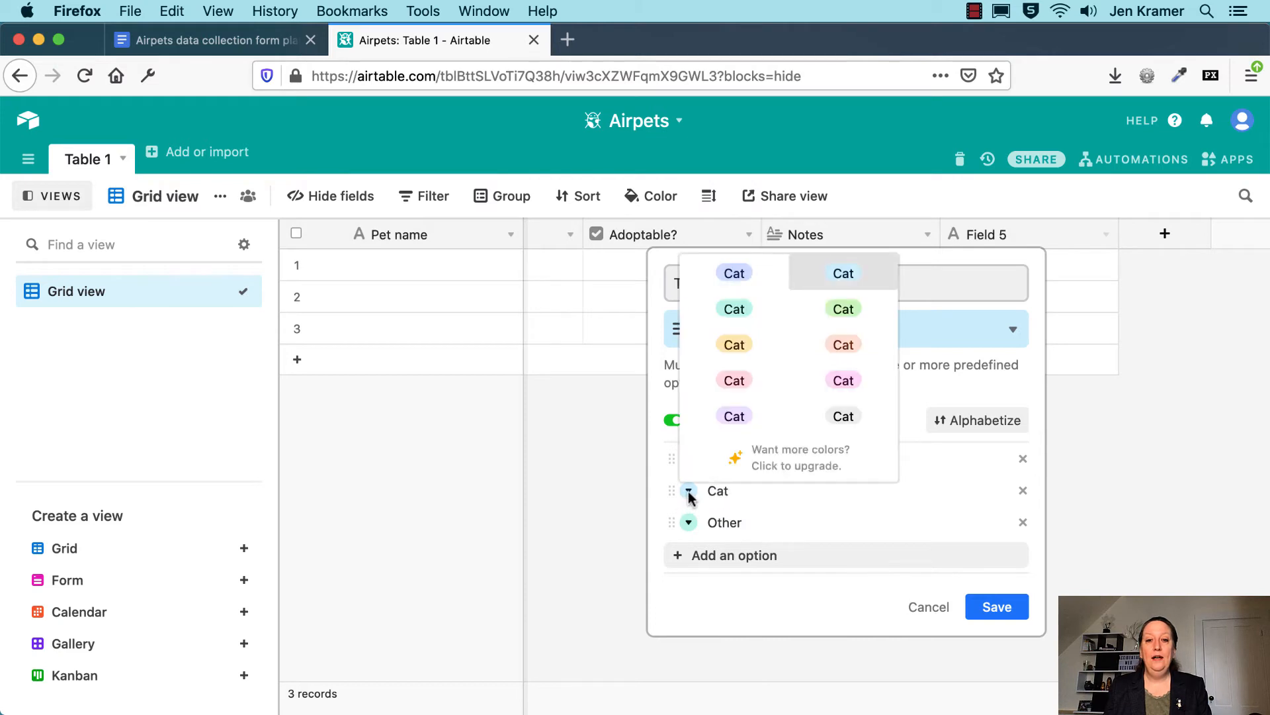
{"action": "left_click", "coordinate": [742, 345]}
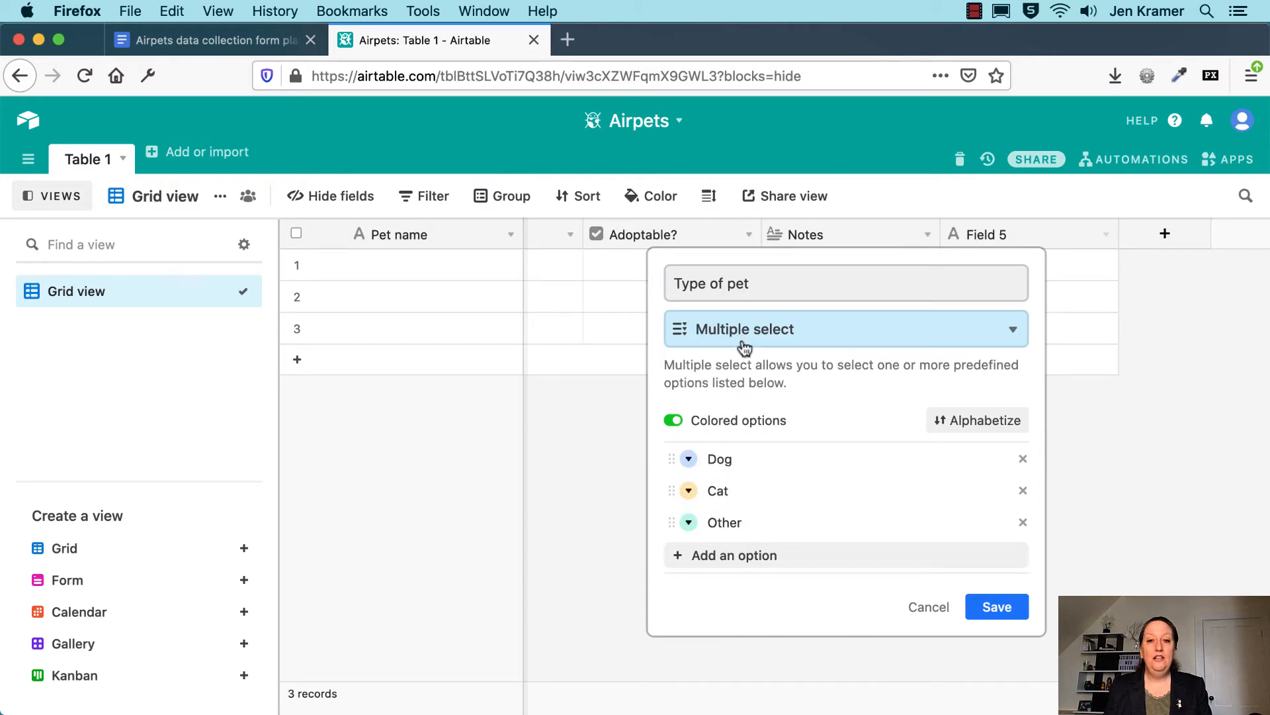
{"action": "left_click", "coordinate": [688, 523]}
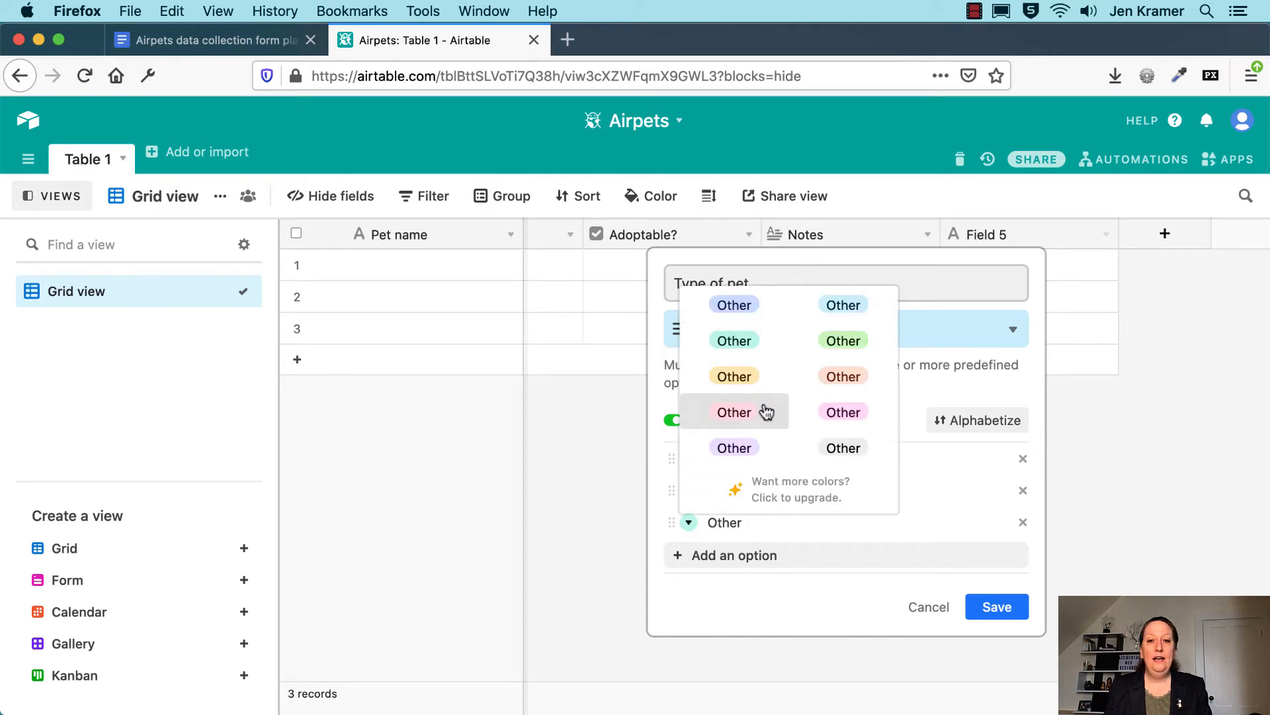
{"action": "left_click", "coordinate": [745, 411]}
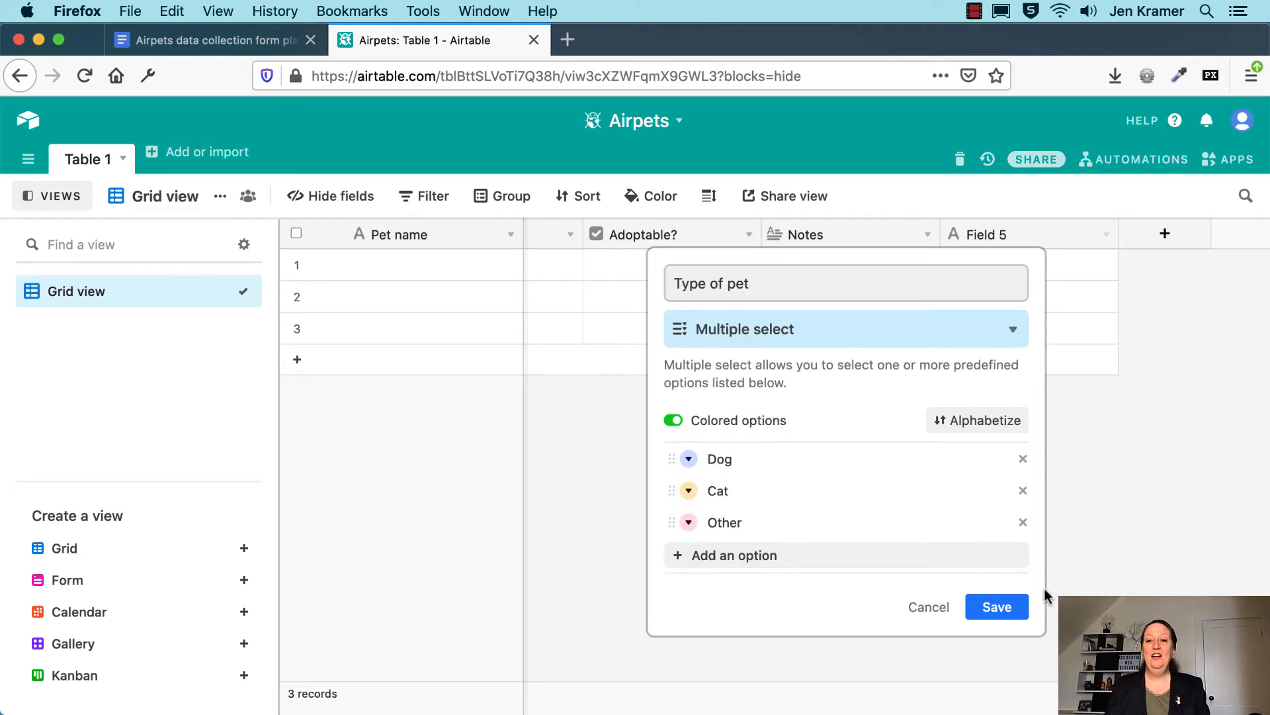
{"action": "left_click", "coordinate": [996, 605]}
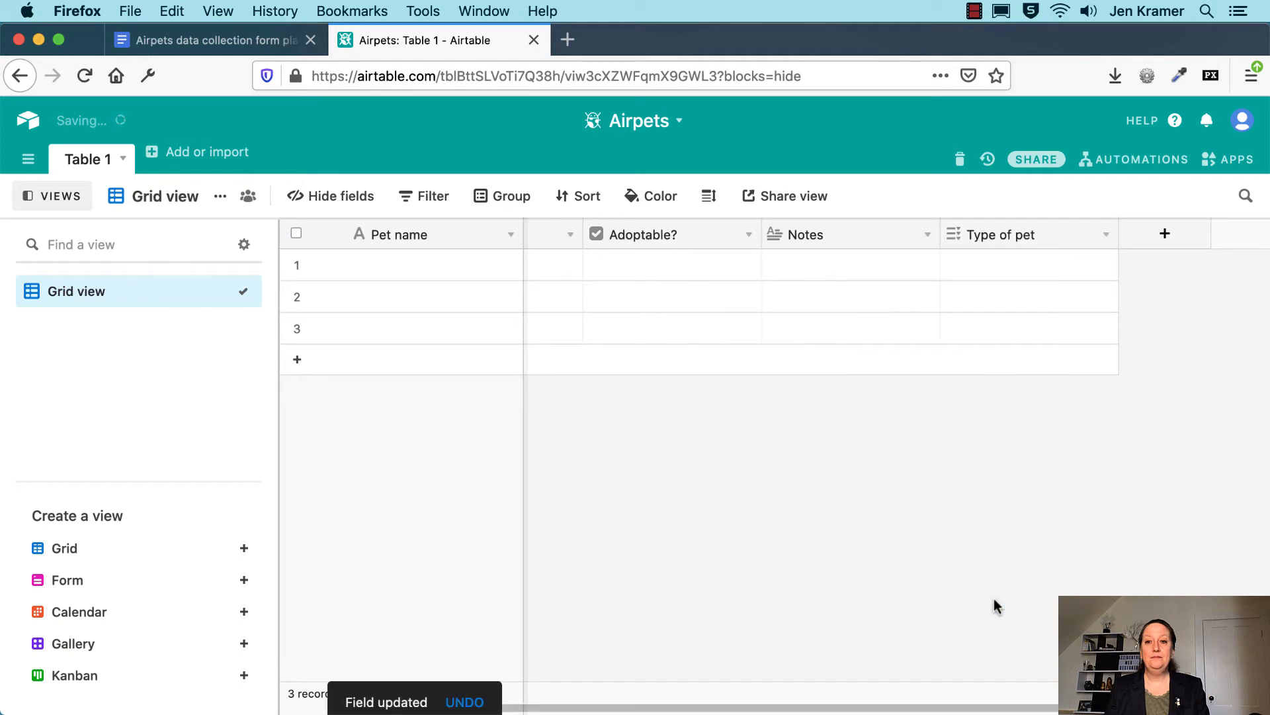
Examine the choices offered in the first record's Type of pet cell and review the data collection form plan
{"action": "left_click", "coordinate": [1045, 263]}
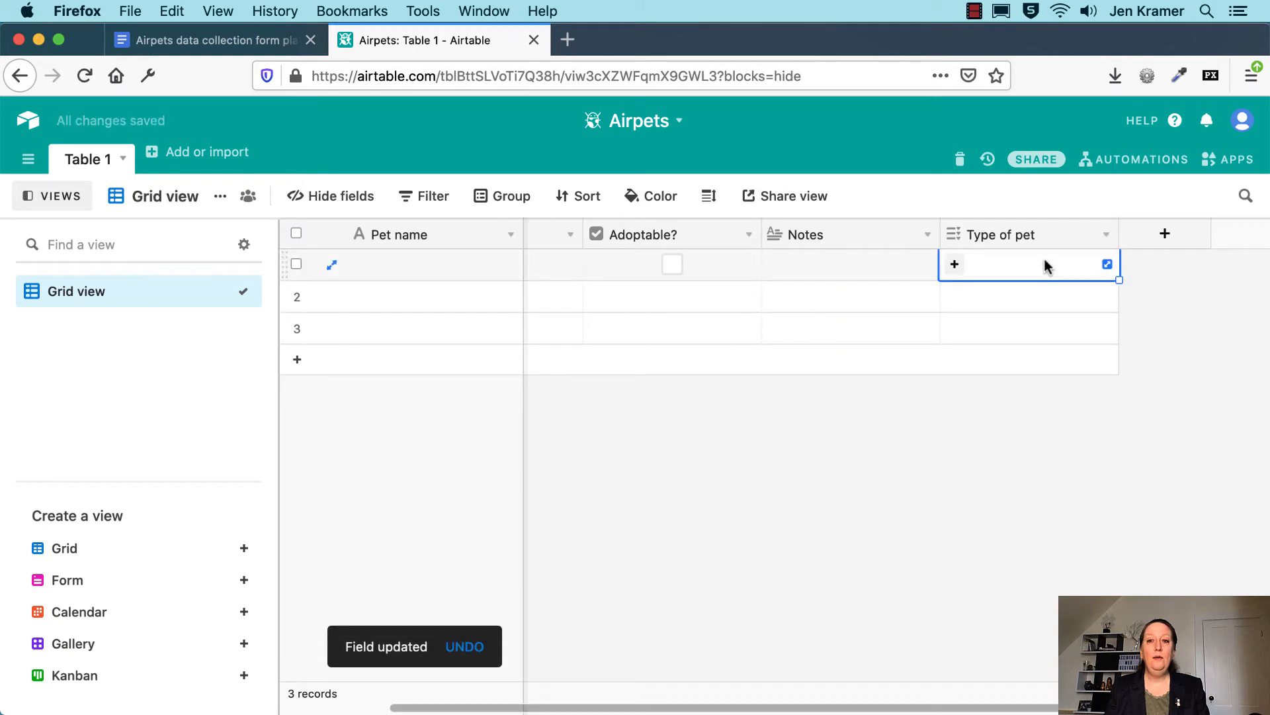
{"action": "left_click", "coordinate": [955, 264]}
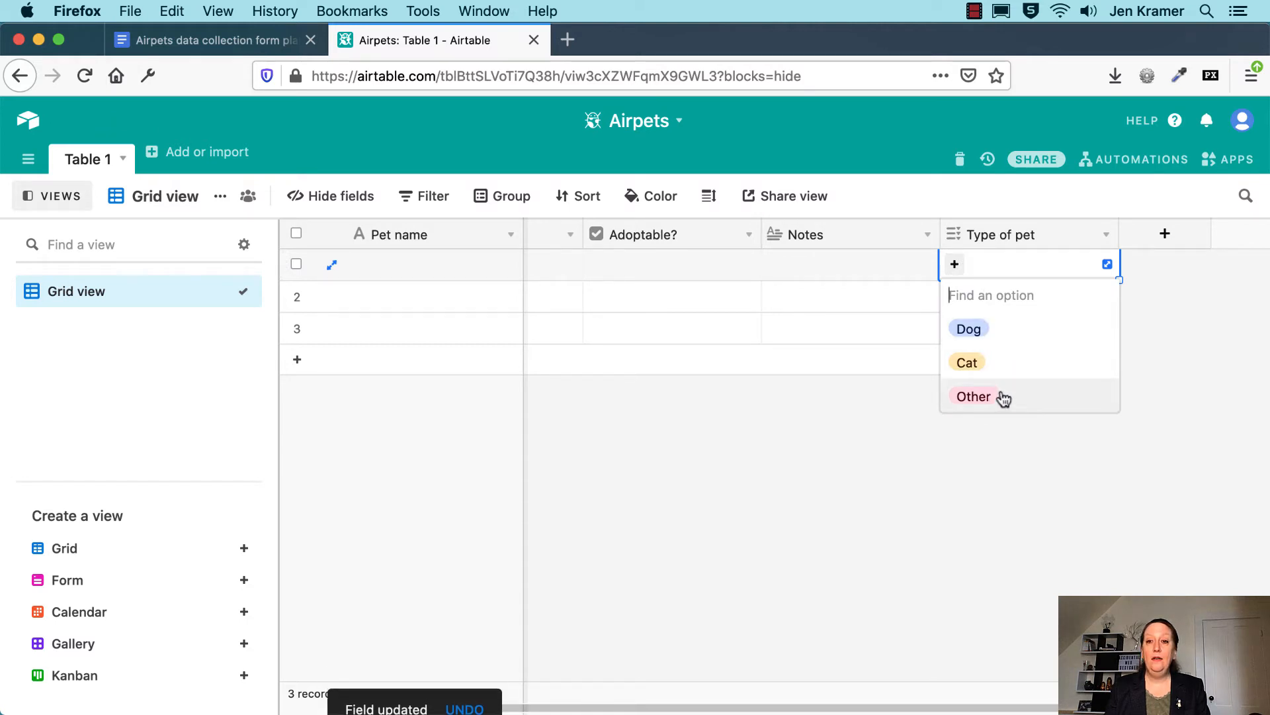
{"action": "left_click", "coordinate": [1038, 264]}
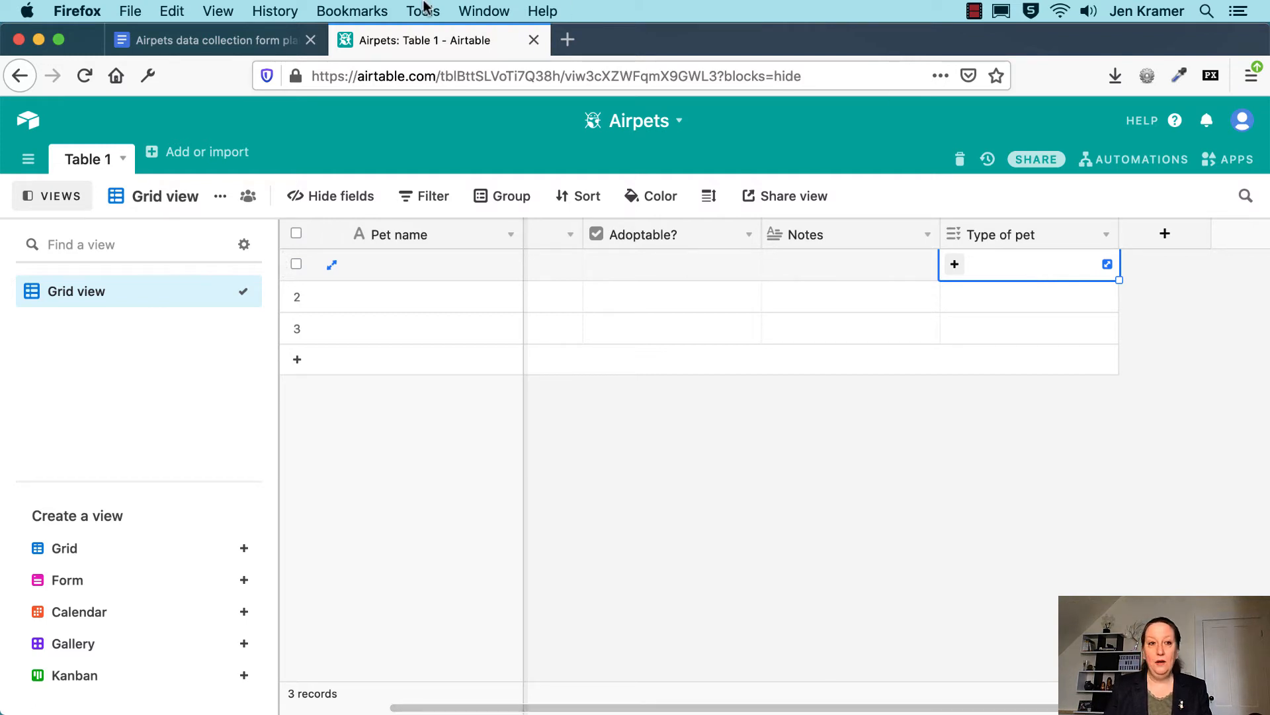
{"action": "left_click", "coordinate": [218, 40]}
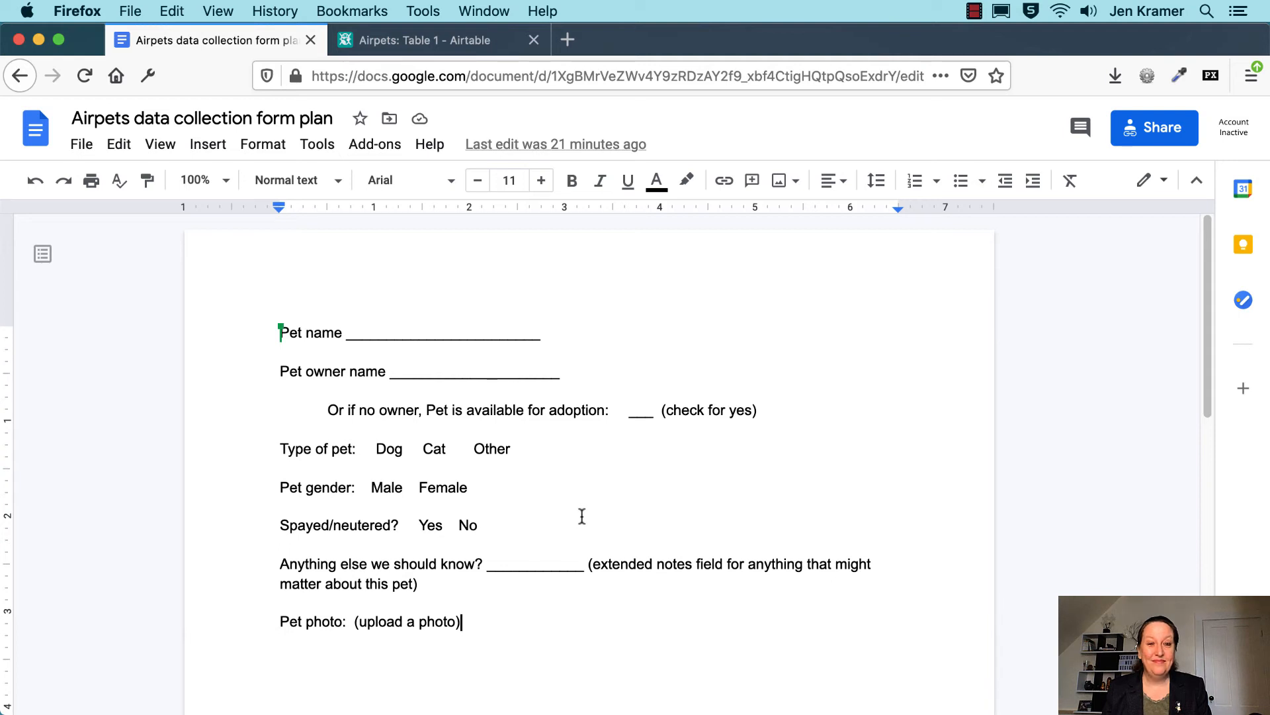
Return to the Airpets base in Airtable and start a new field named "Pet gender" with the Multiple select type
{"action": "left_click", "coordinate": [455, 41]}
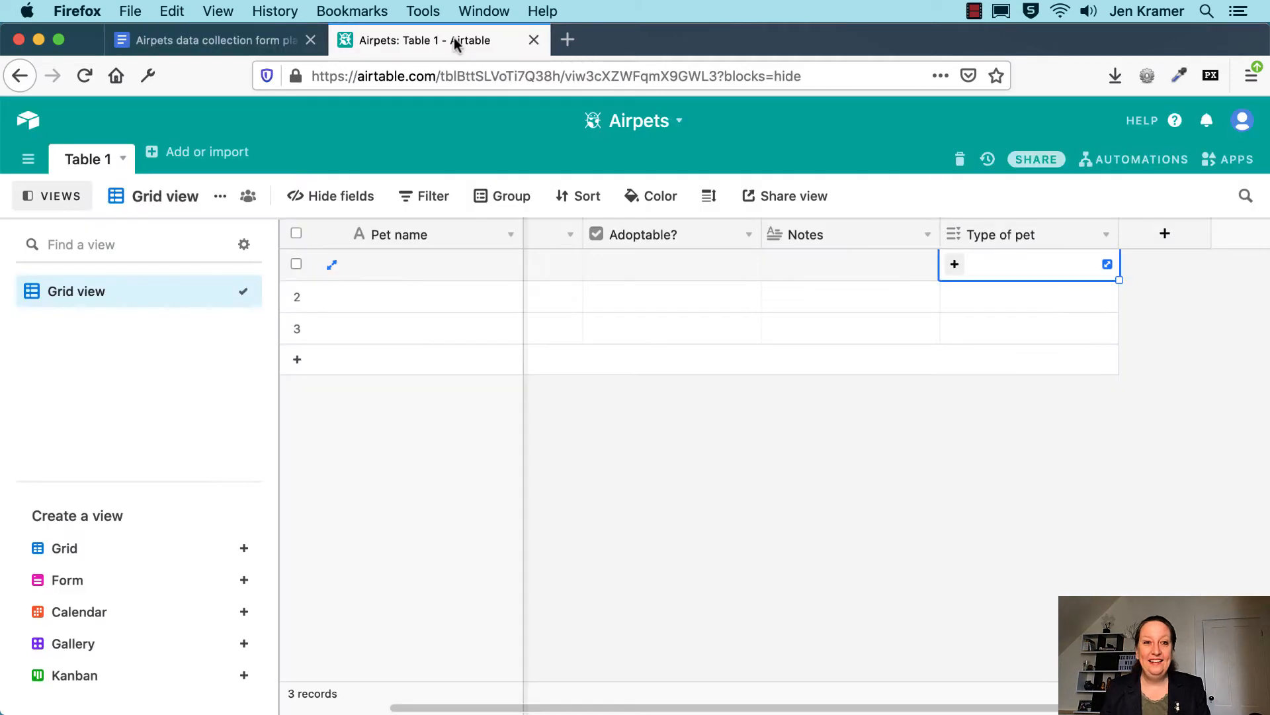
{"action": "left_click", "coordinate": [1177, 236]}
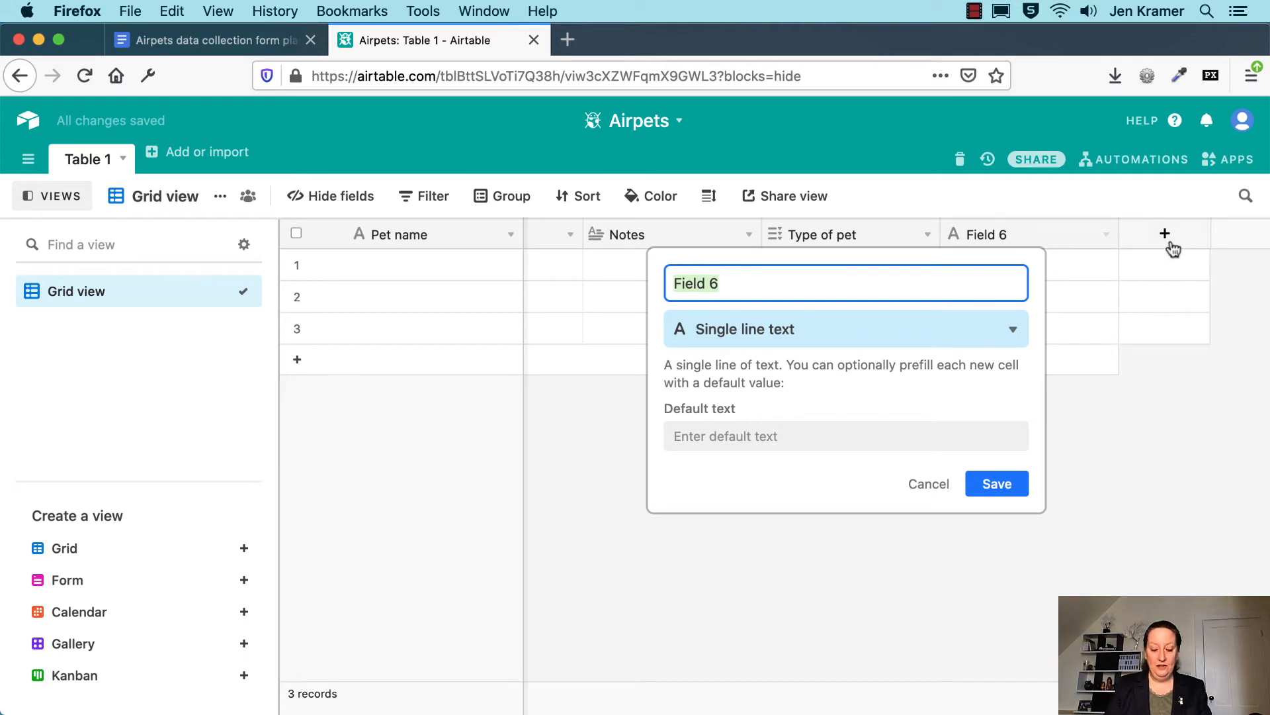
{"action": "type", "text": "Pet gender"}
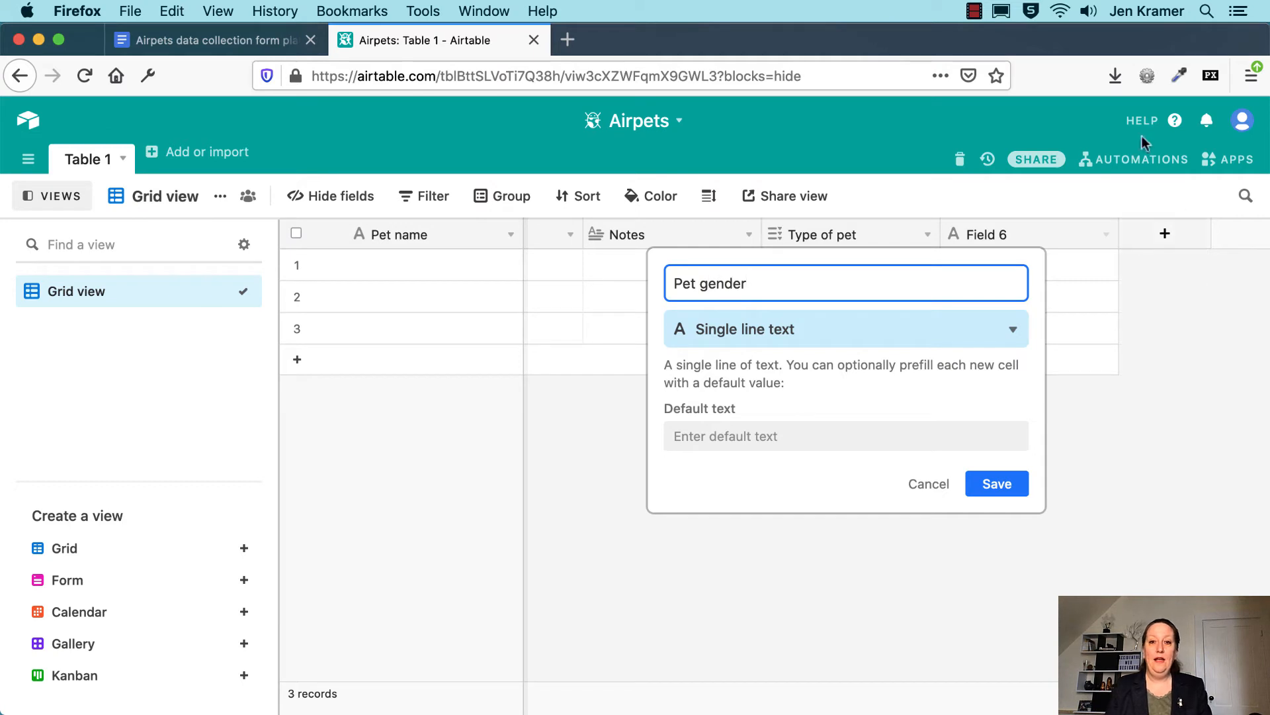
{"action": "left_click", "coordinate": [953, 337]}
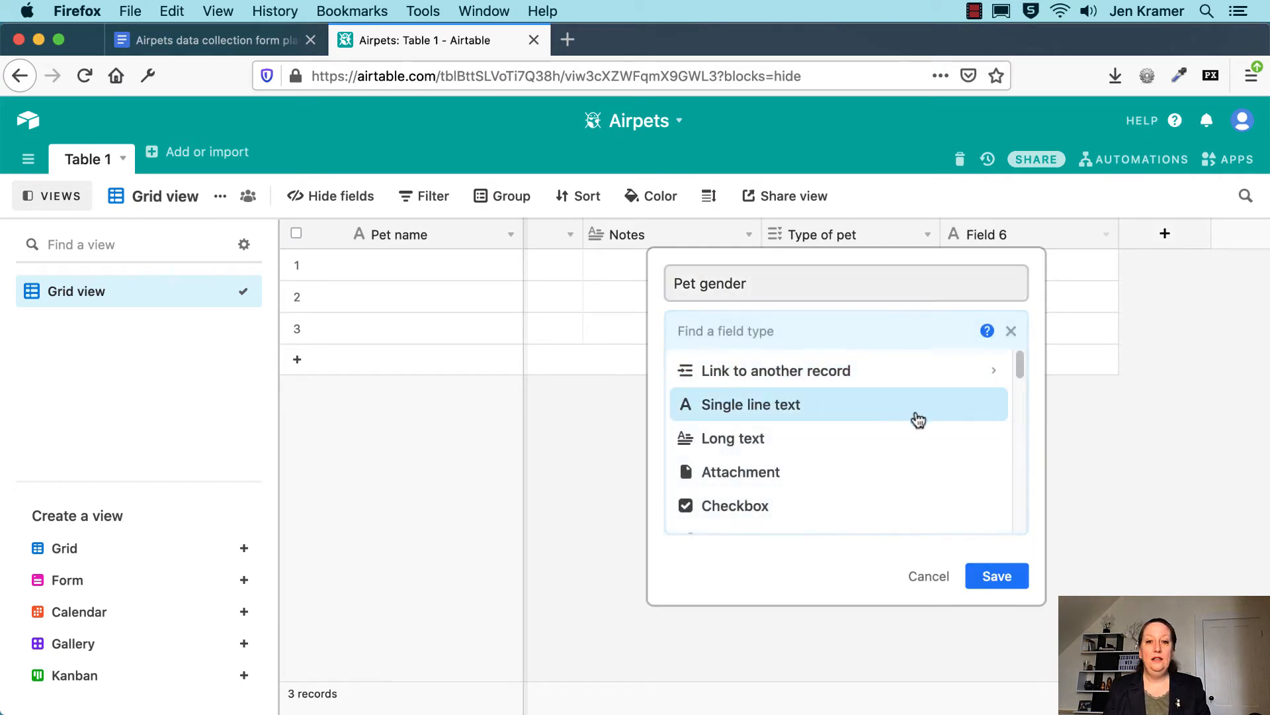
{"action": "scroll", "coordinate": [913, 420], "scroll_direction": "down", "scroll_amount": 4}
{"action": "left_click", "coordinate": [860, 424]}
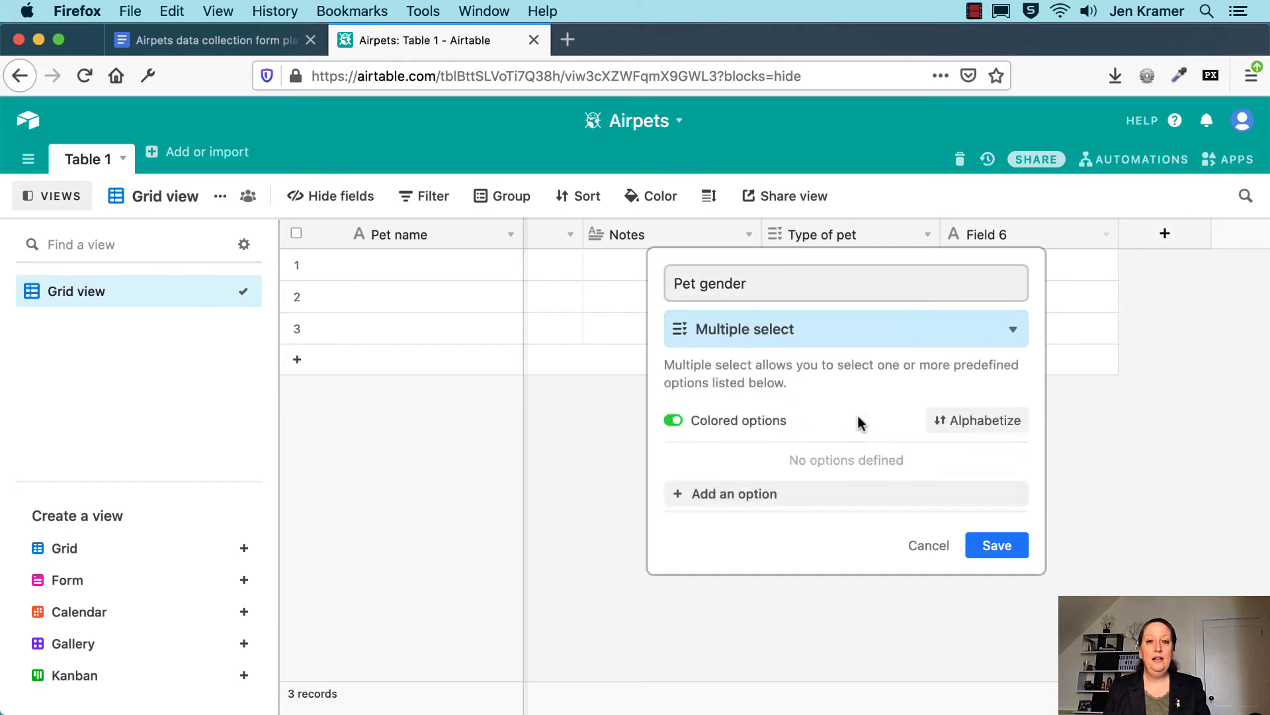
Add the options Female in pink and Male in its default colour, and save the Pet gender field
{"action": "left_click", "coordinate": [738, 505]}
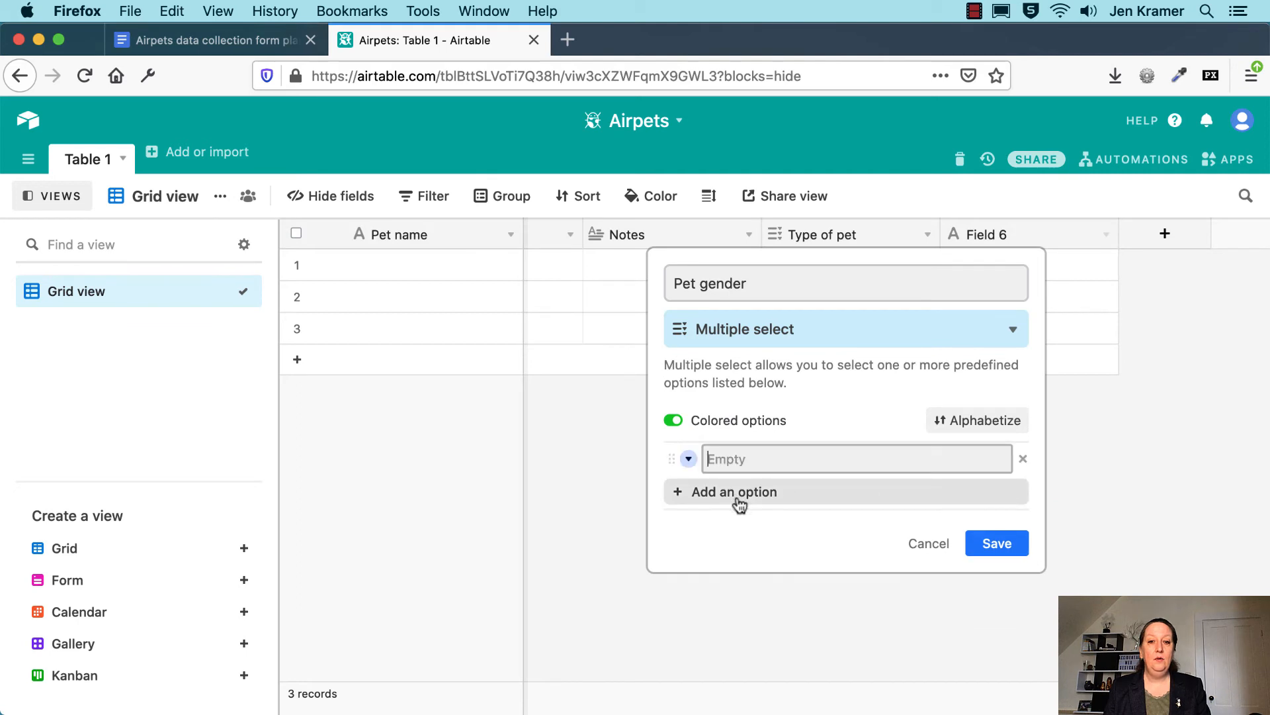
{"action": "type", "text": "Female"}
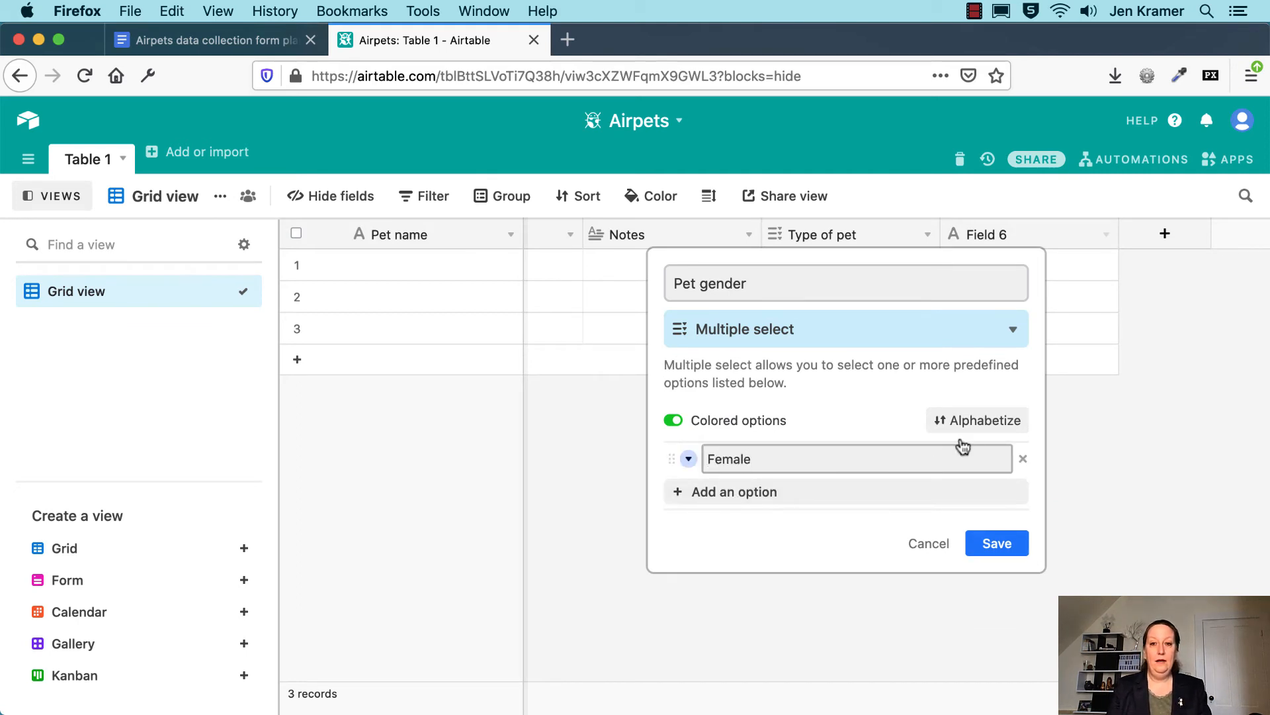
{"action": "left_click", "coordinate": [689, 458]}
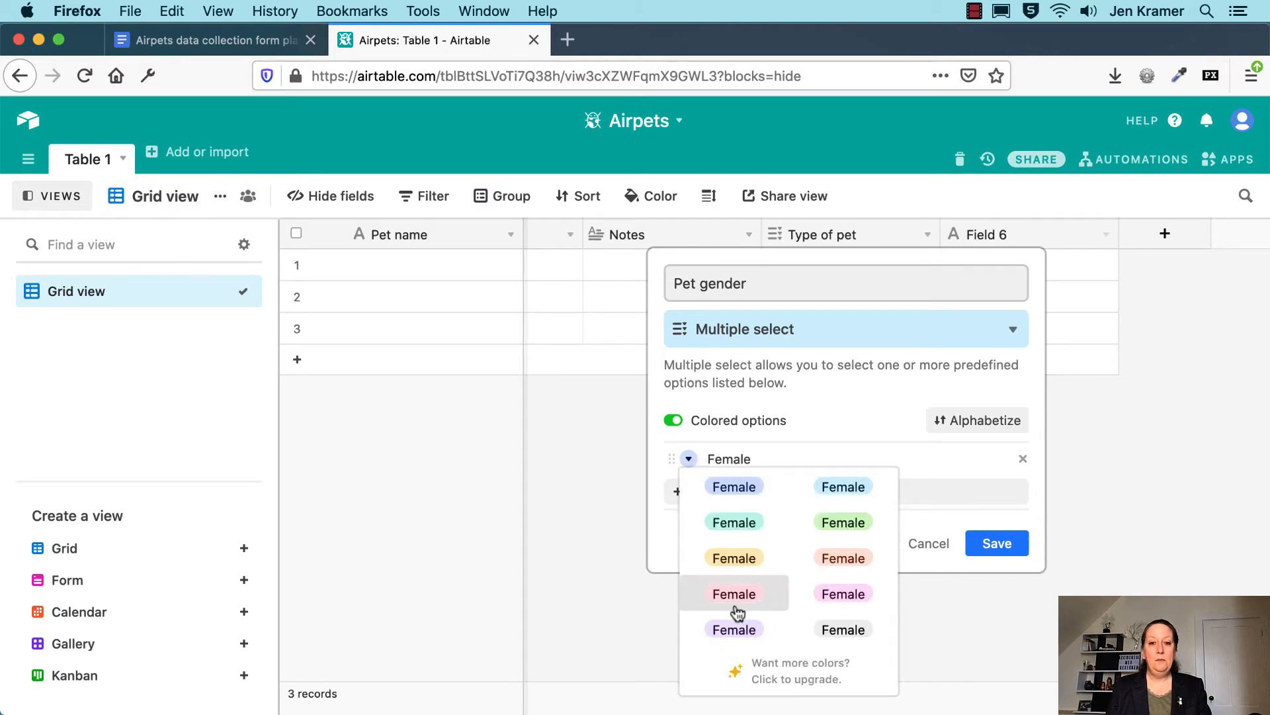
{"action": "left_click", "coordinate": [736, 606]}
{"action": "left_click", "coordinate": [748, 493]}
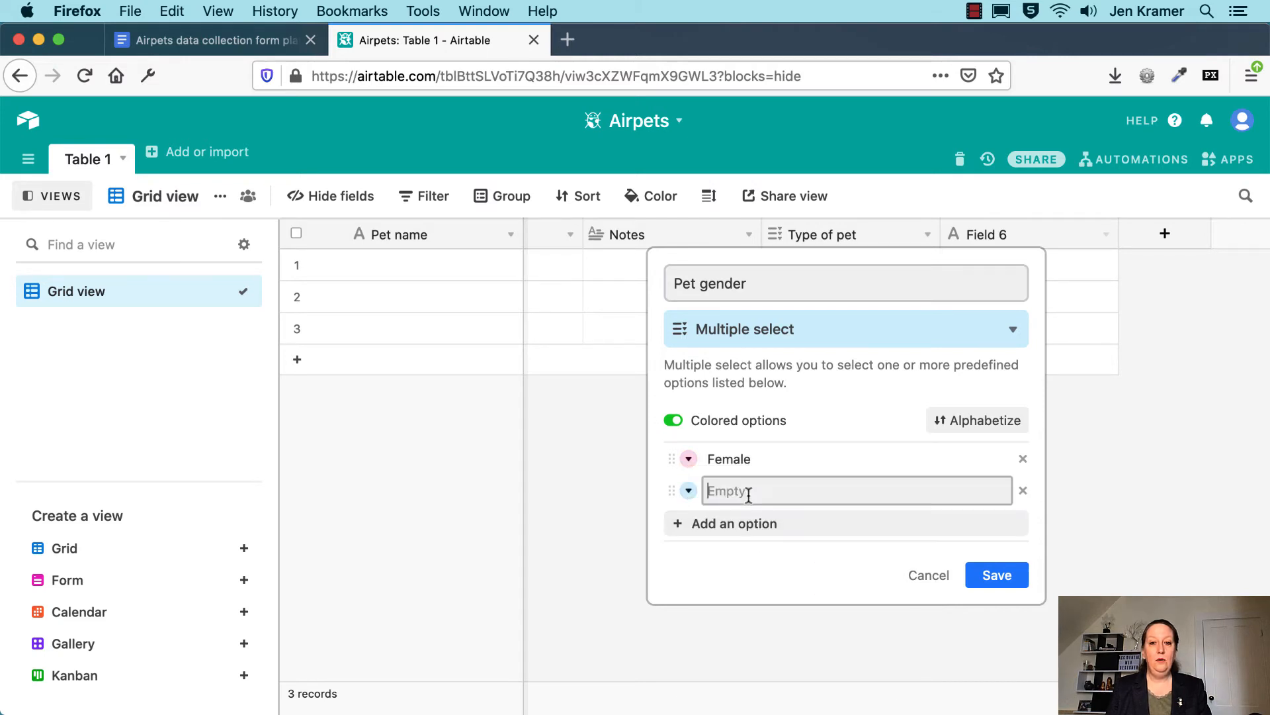
{"action": "type", "text": "Male"}
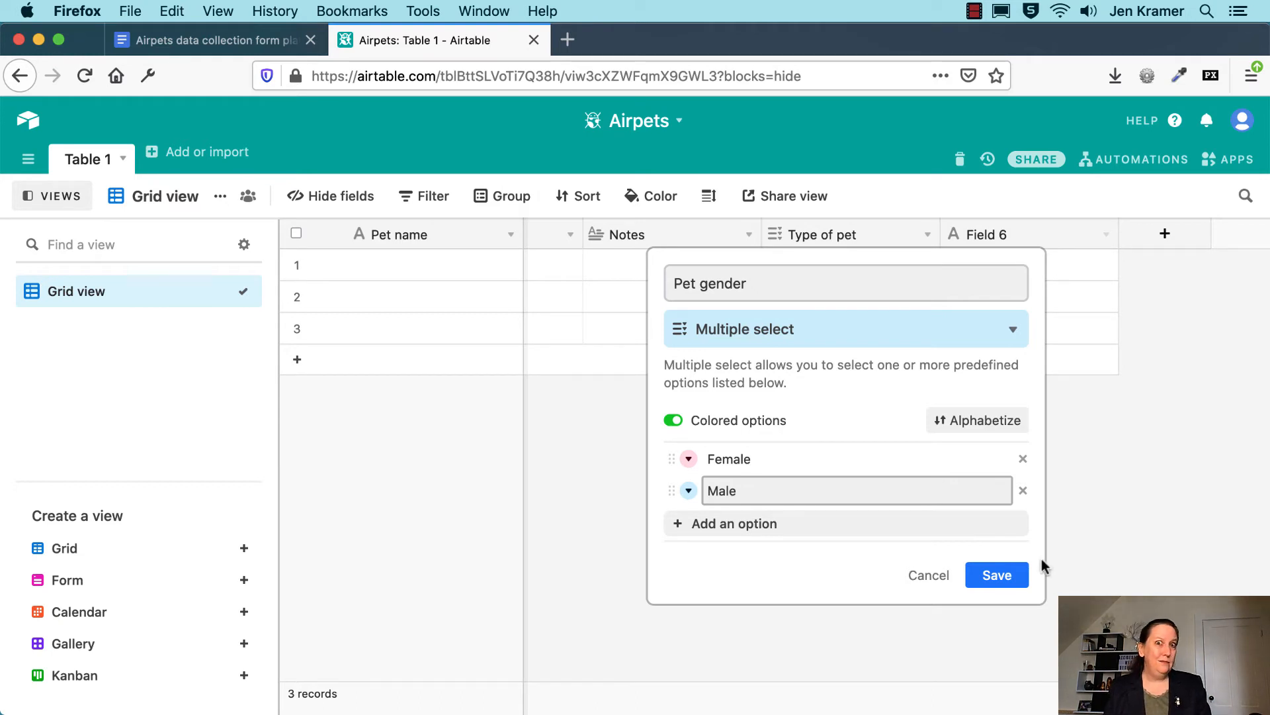
{"action": "left_click", "coordinate": [998, 573]}
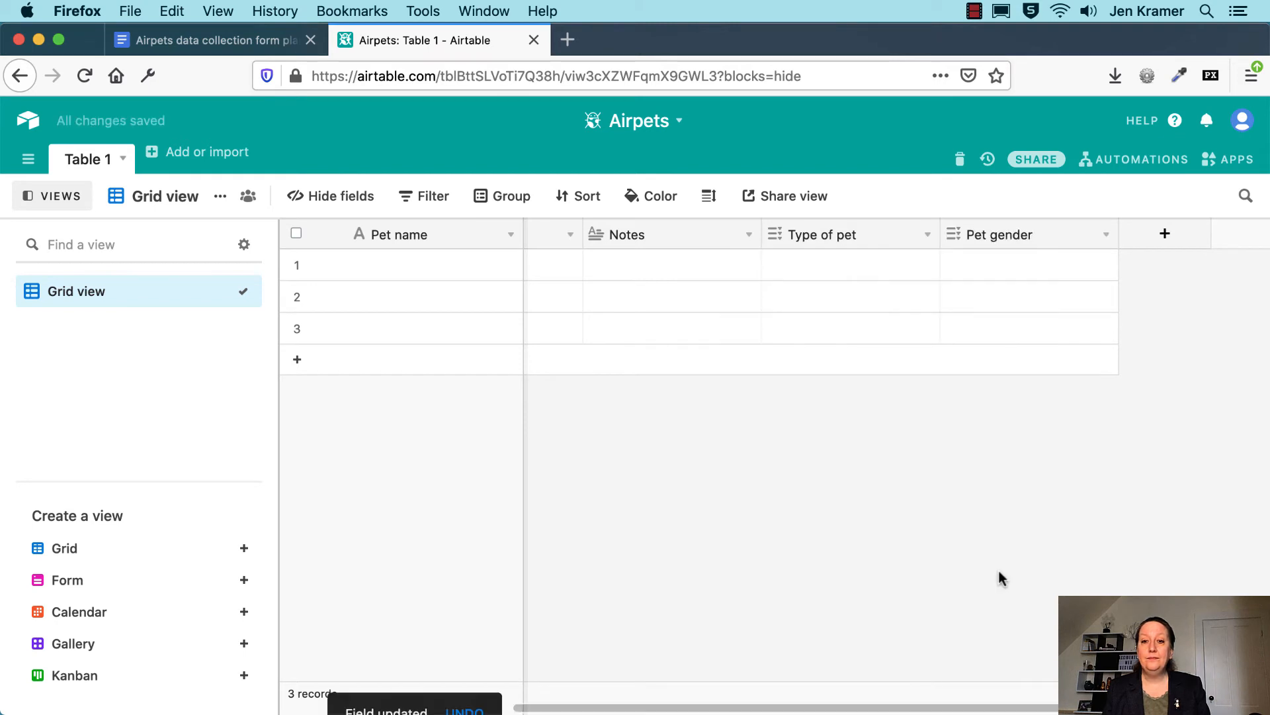
Reorder the columns so that Type of pet and Pet gender come before Notes
{"action": "left_click_drag", "start_coordinate": [841, 234], "coordinate": [688, 237]}
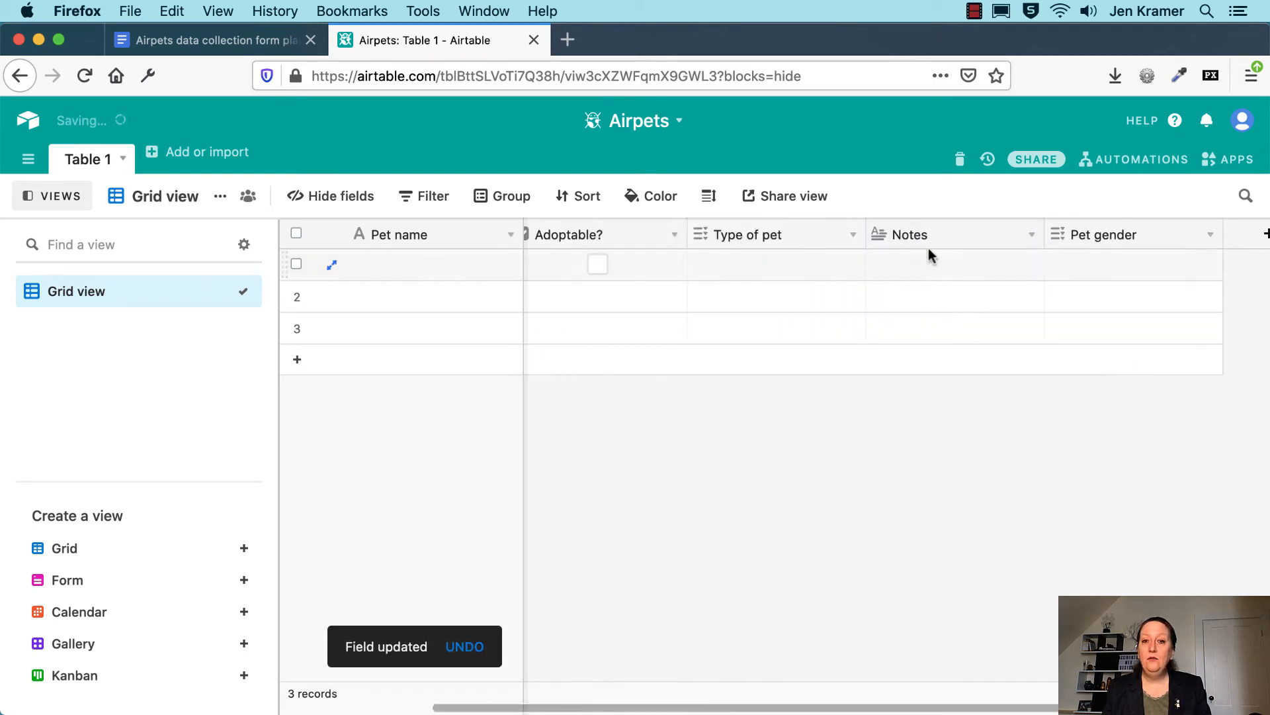
{"action": "left_click_drag", "start_coordinate": [1115, 236], "coordinate": [865, 235]}
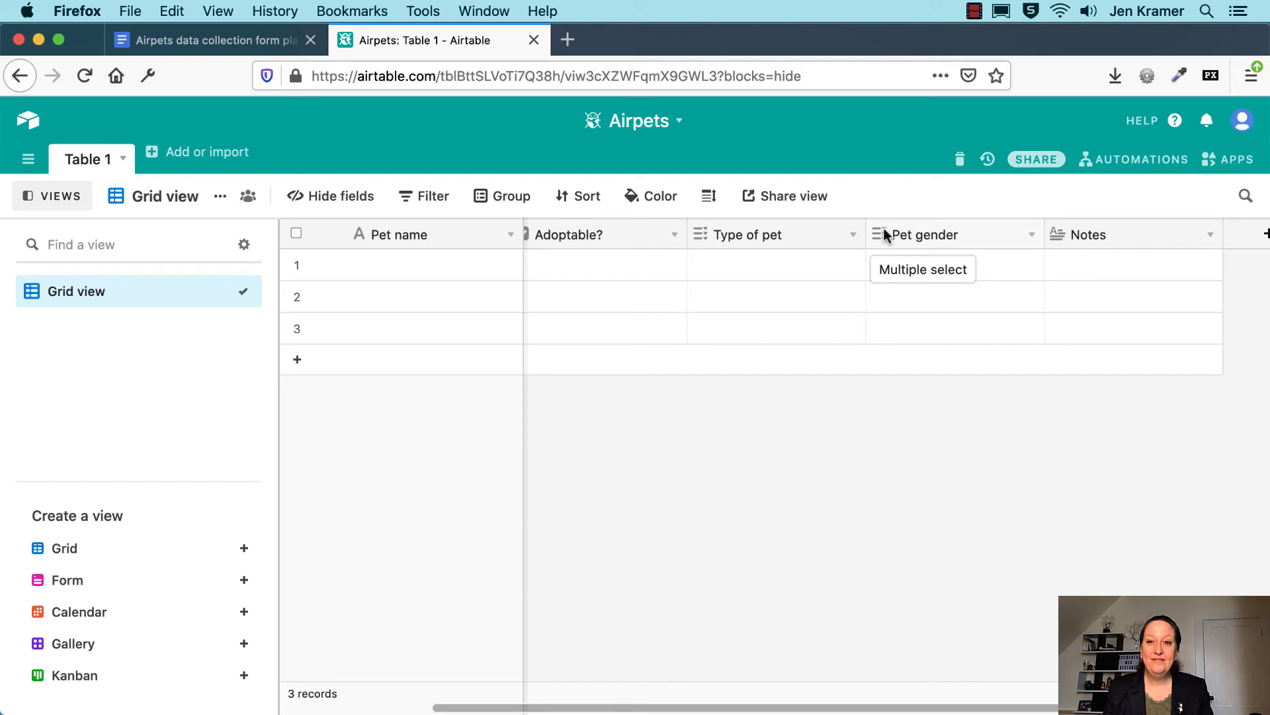
Start a new field named "Spayed/neutered?" with the Multiple select type
{"action": "left_click", "coordinate": [1257, 238]}
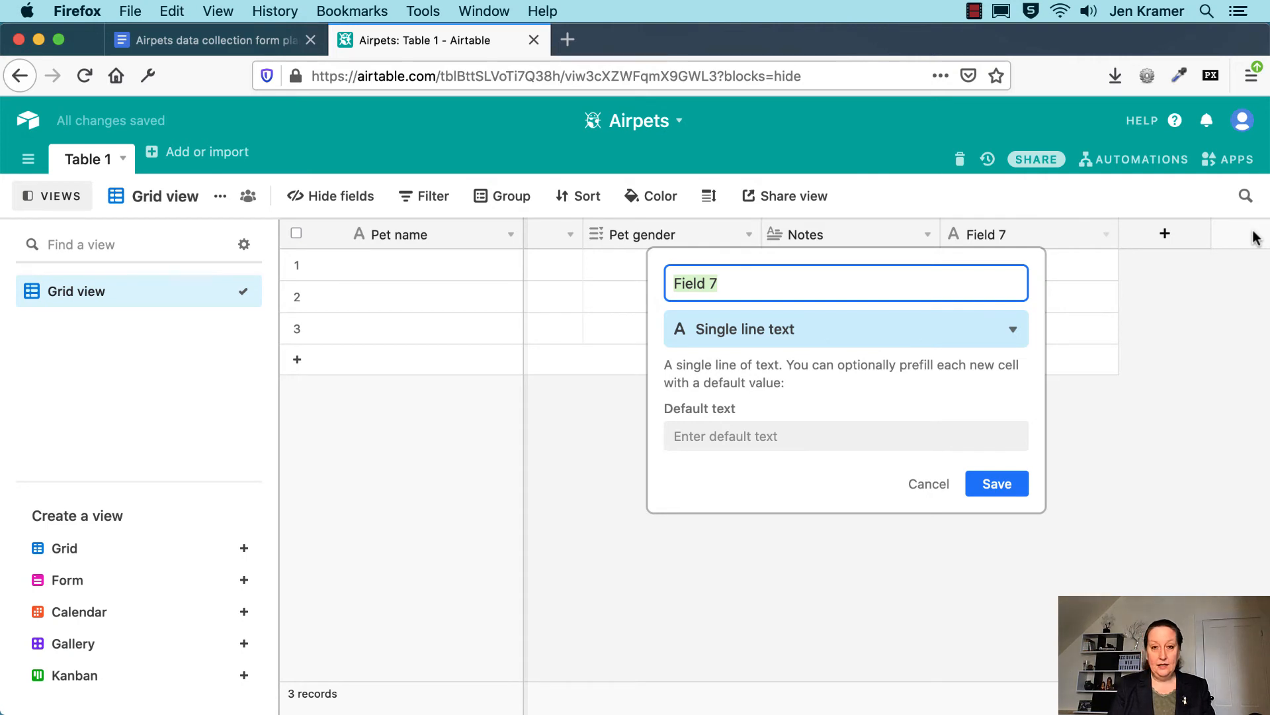
{"action": "type", "text": "Spa"}
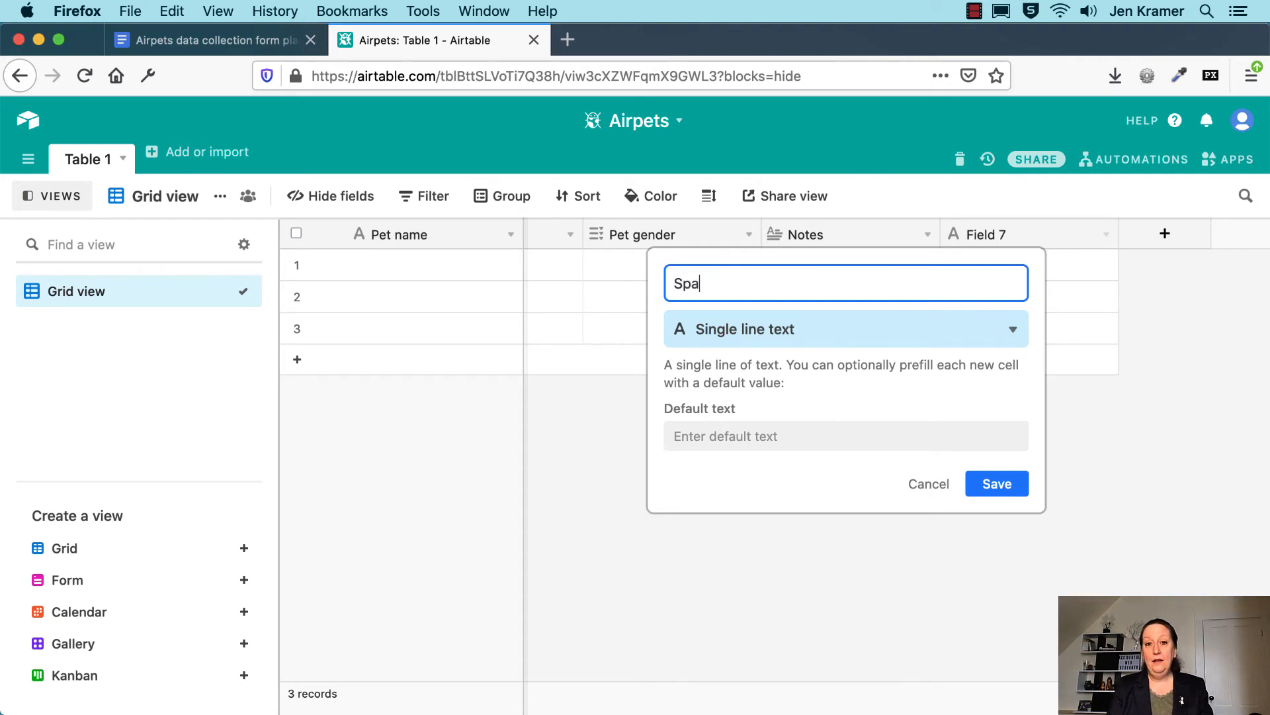
{"action": "type", "text": "yed/"}
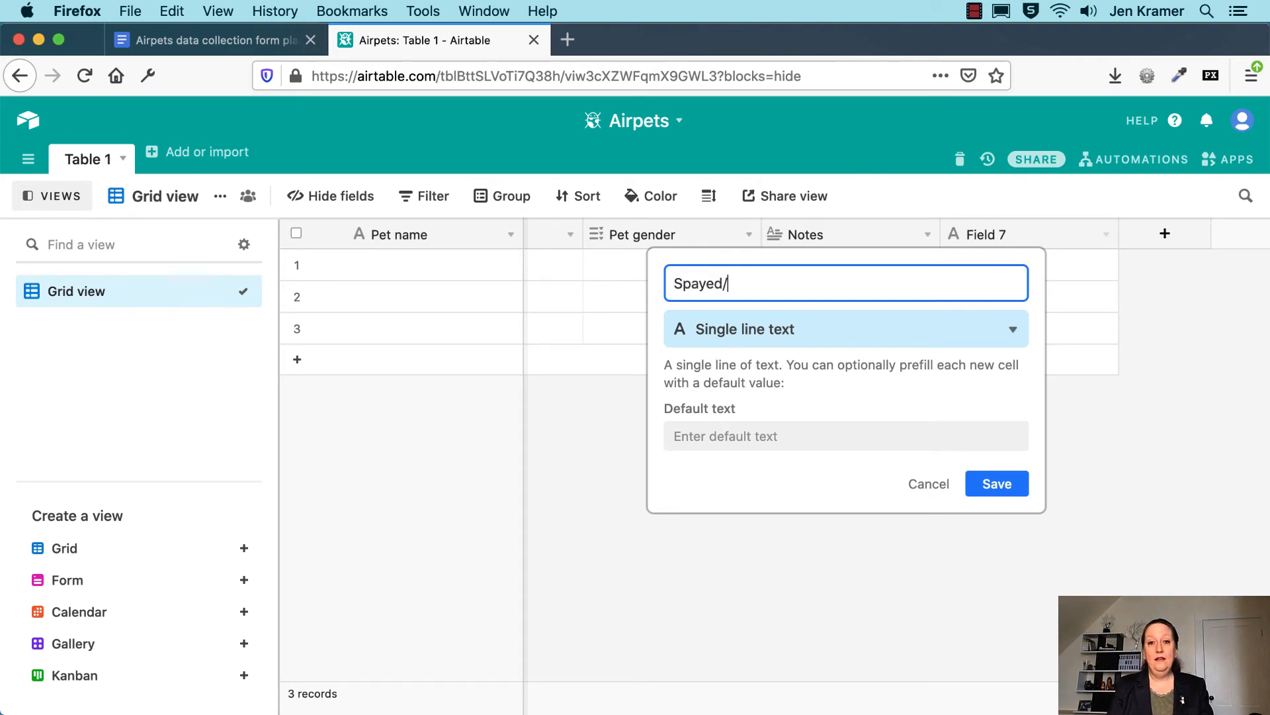
{"action": "type", "text": "neutere"}
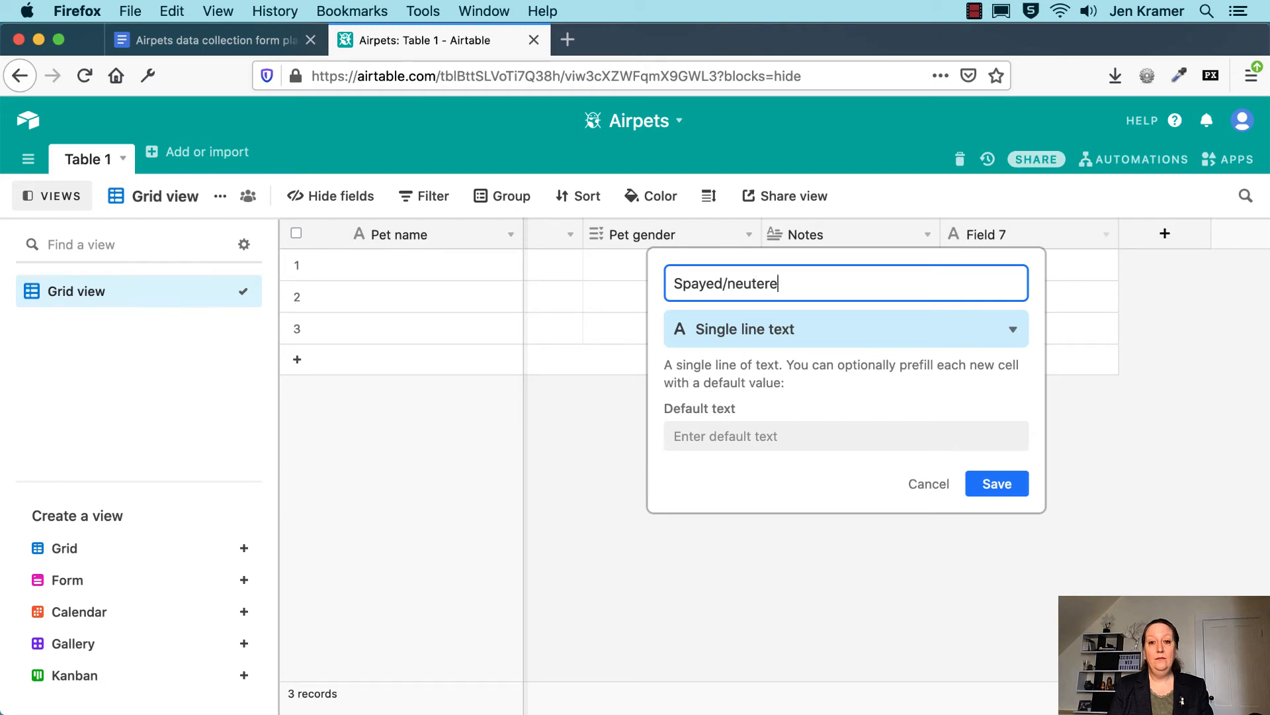
{"action": "type", "text": "d?"}
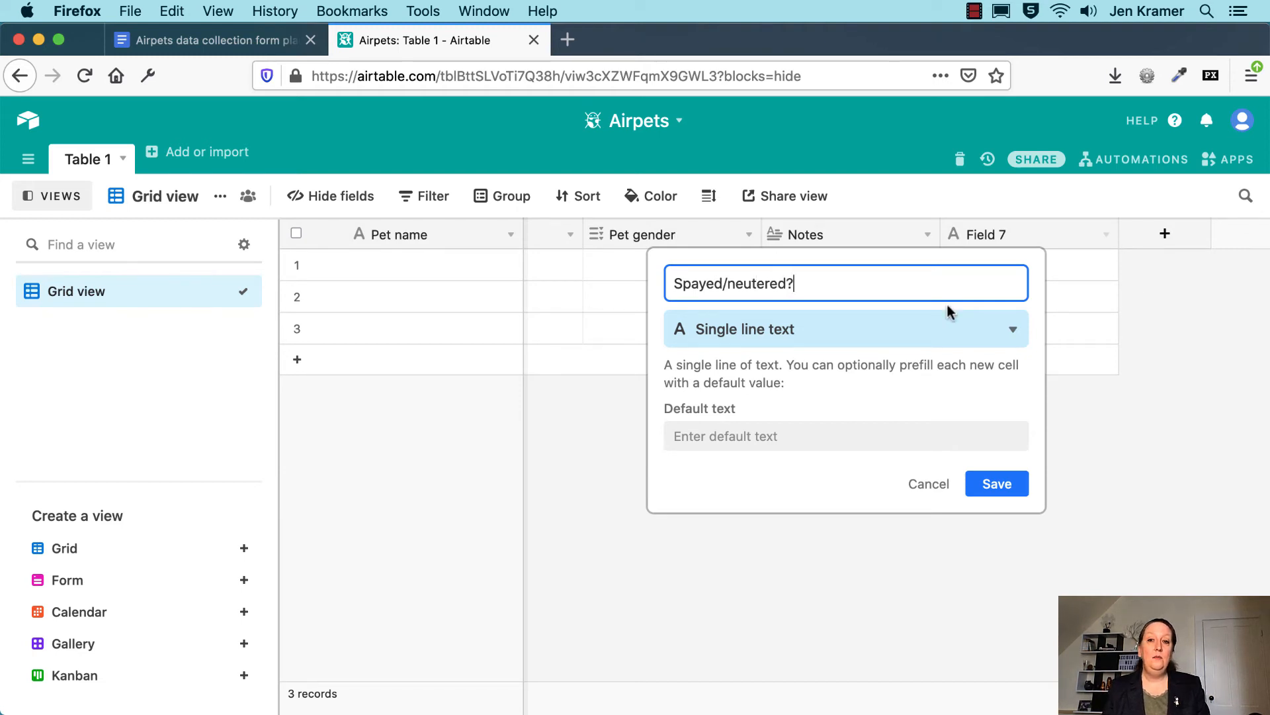
{"action": "left_click", "coordinate": [927, 334]}
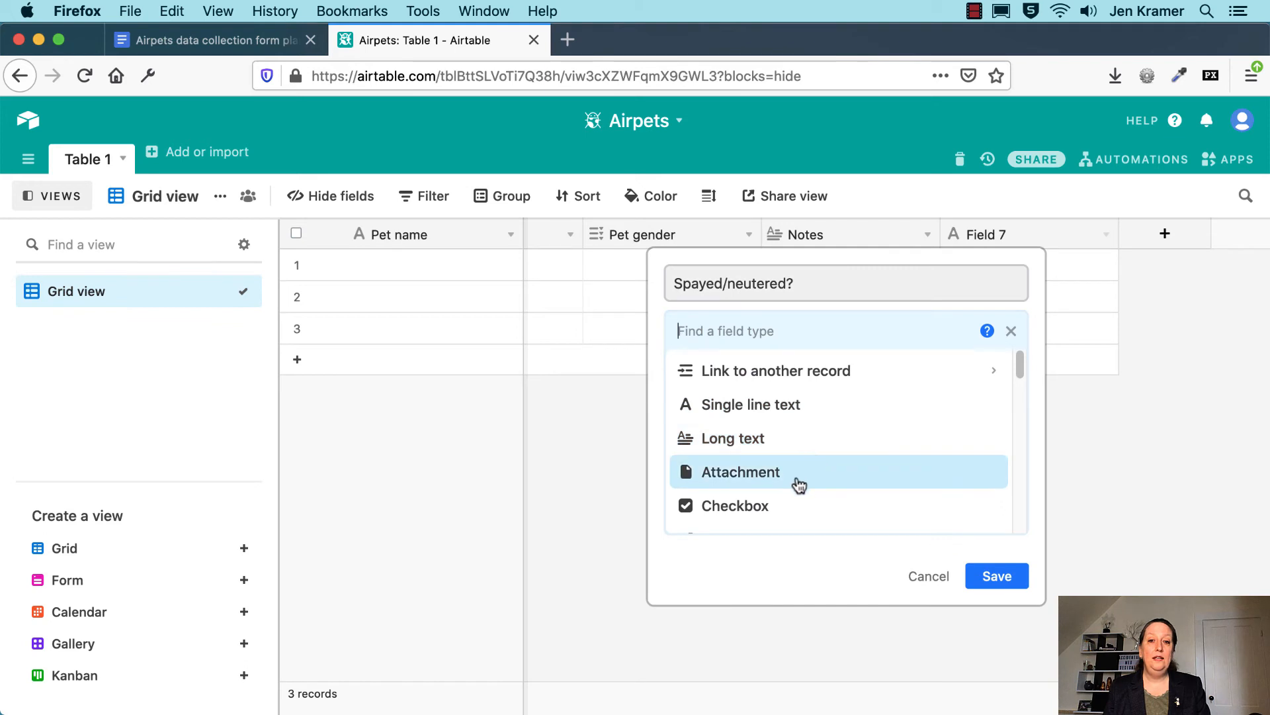
{"action": "scroll", "coordinate": [896, 457], "scroll_direction": "down", "scroll_amount": 1}
{"action": "left_click", "coordinate": [805, 509]}
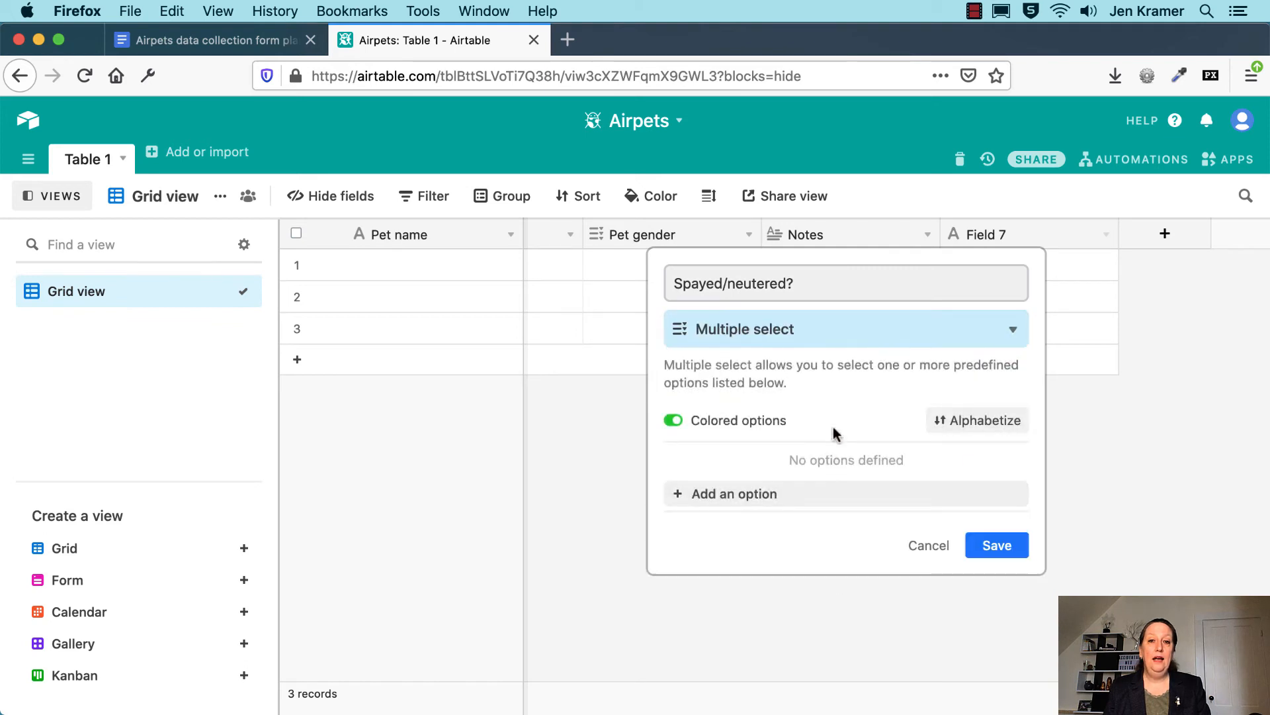
Add the options Yes and No to the Spayed/neutered? field
{"action": "left_click", "coordinate": [791, 497]}
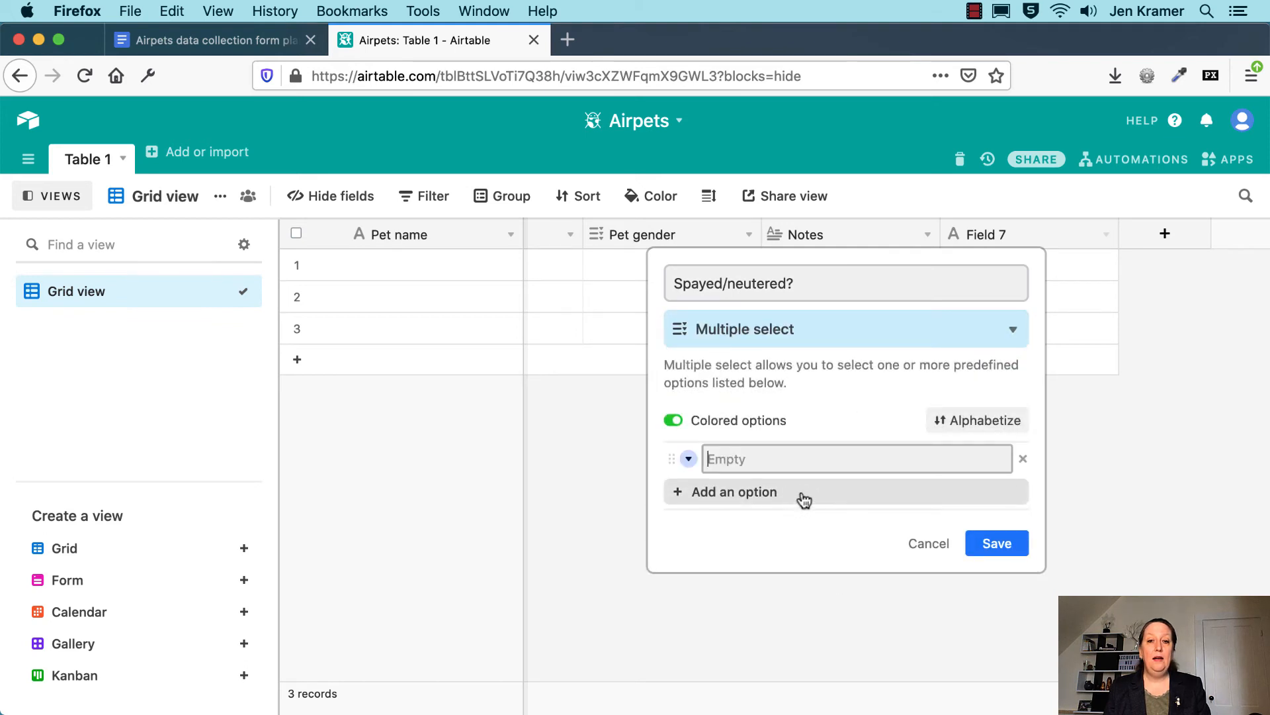
{"action": "type", "text": "Yes"}
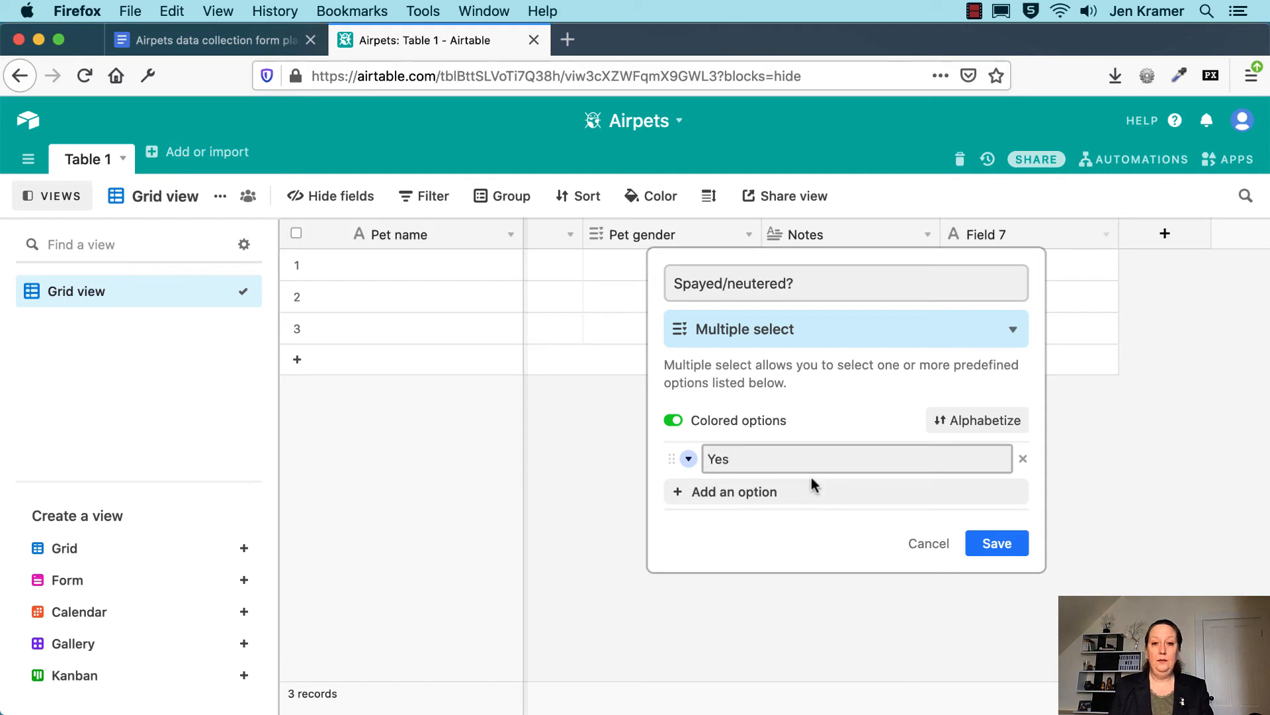
{"action": "left_click", "coordinate": [797, 492]}
{"action": "type", "text": "No"}
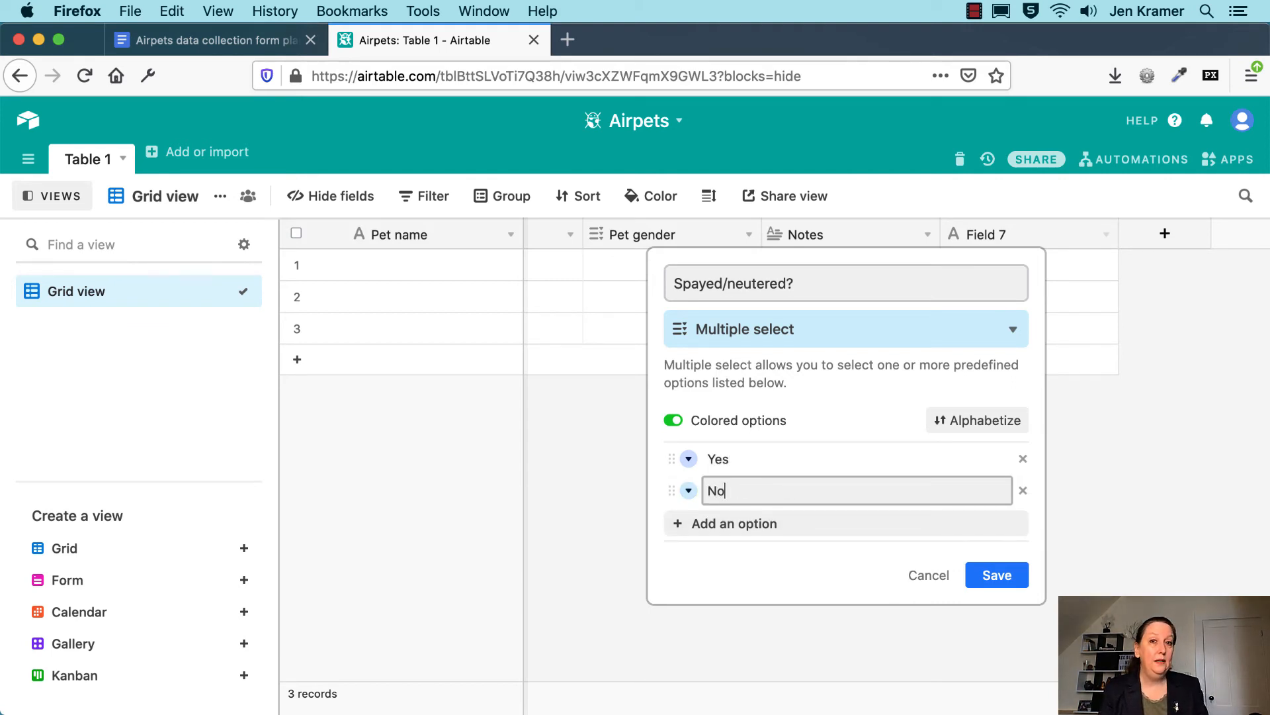
Rename the Yes option as Spayed and the No option as Neutered
{"action": "double_click", "coordinate": [748, 457]}
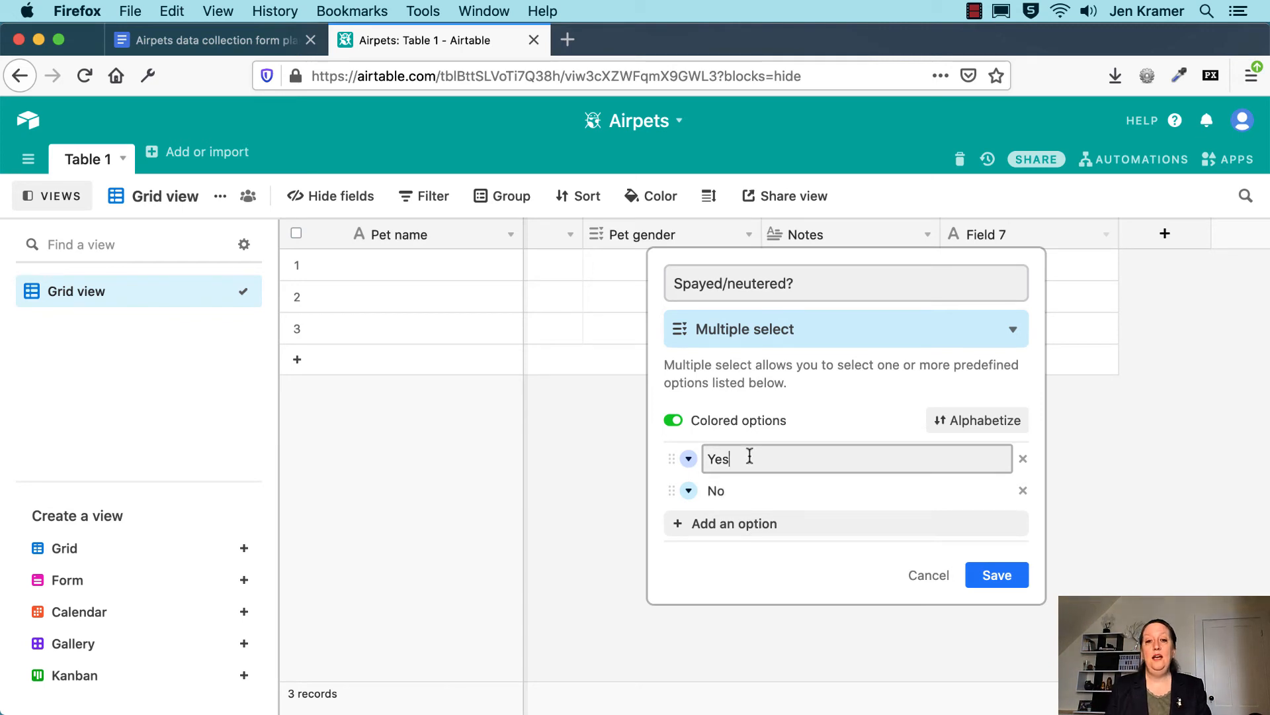
{"action": "type", "text": "Spayed"}
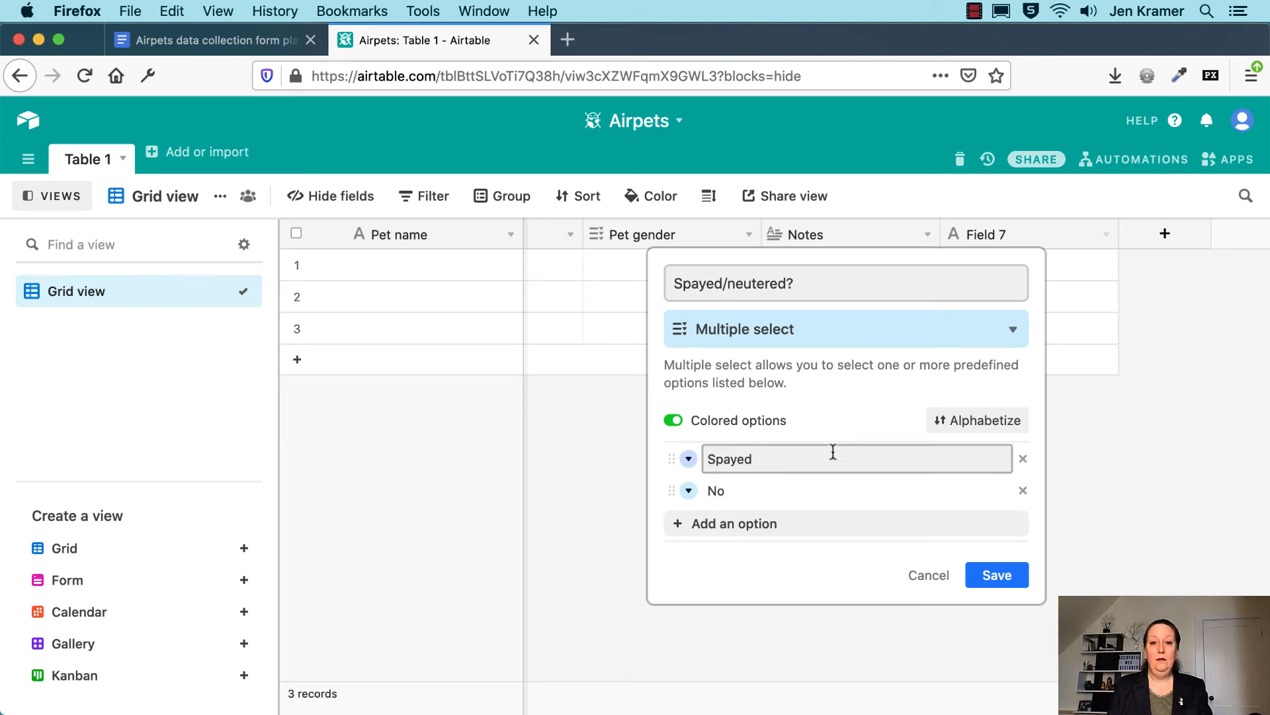
{"action": "double_click", "coordinate": [784, 486]}
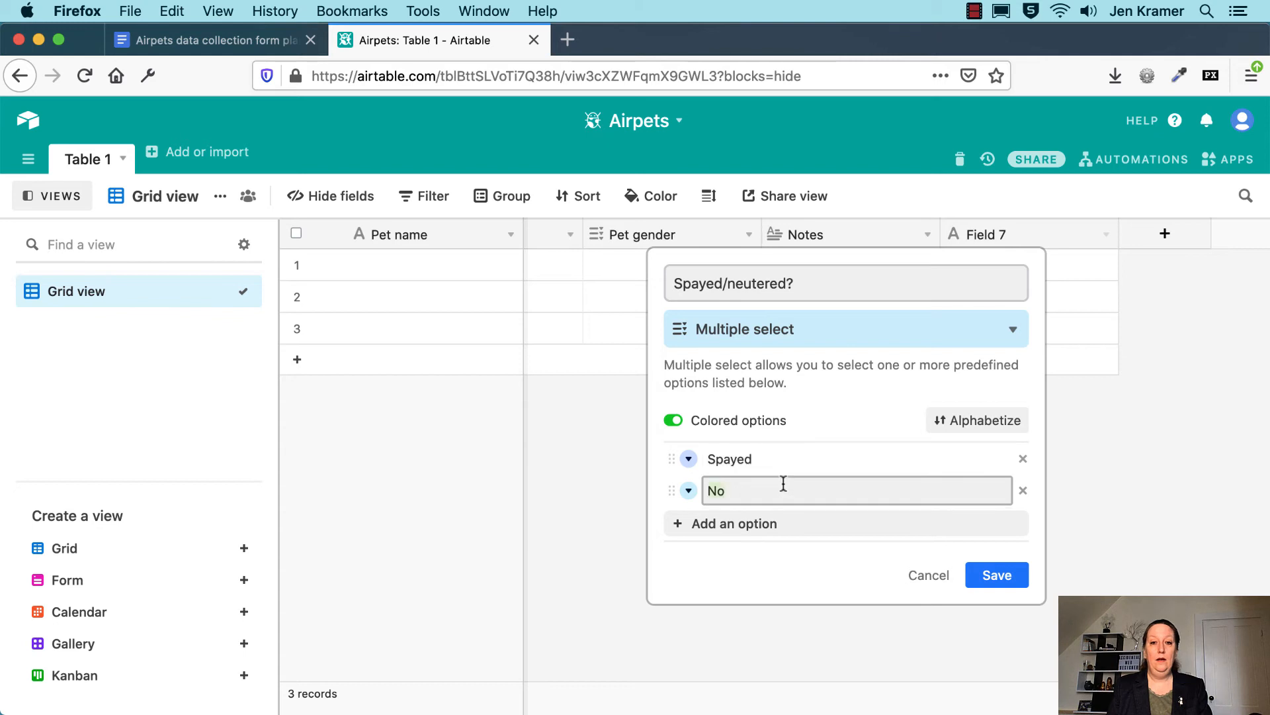
{"action": "type", "text": "N"}
{"action": "key", "text": "BackSpace"}
{"action": "type", "text": "Ne"}
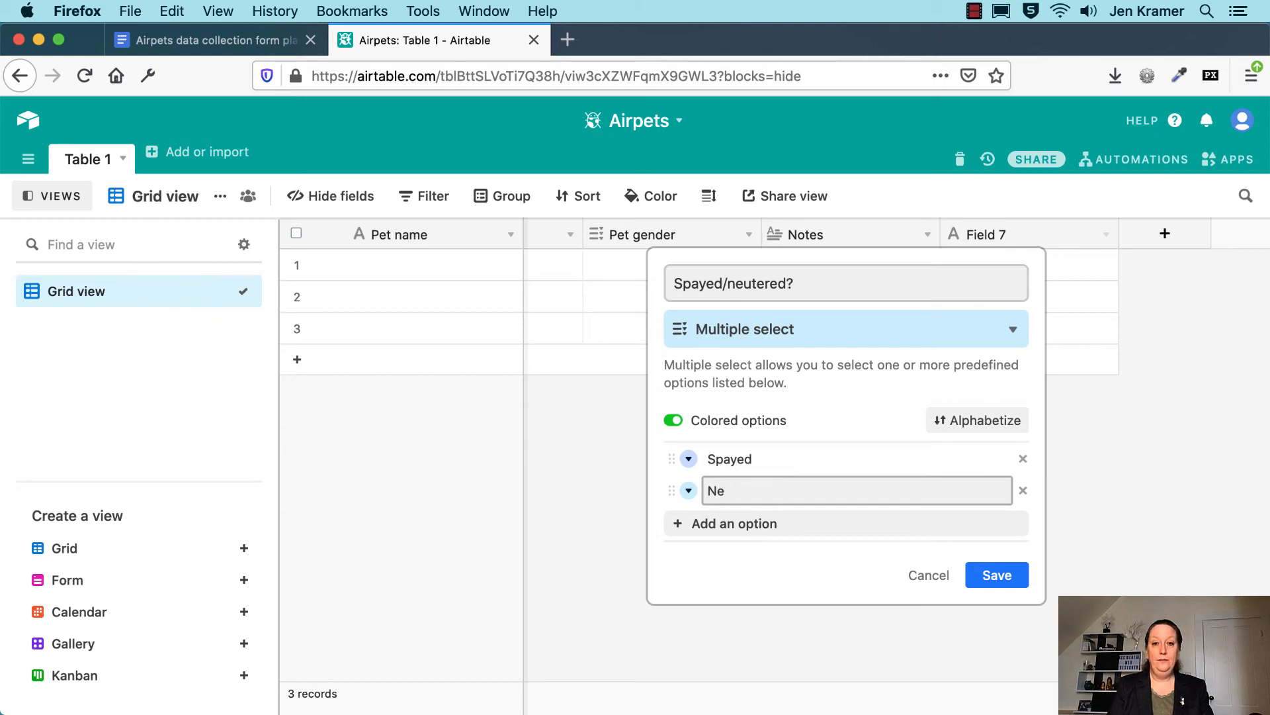
{"action": "type", "text": "utered"}
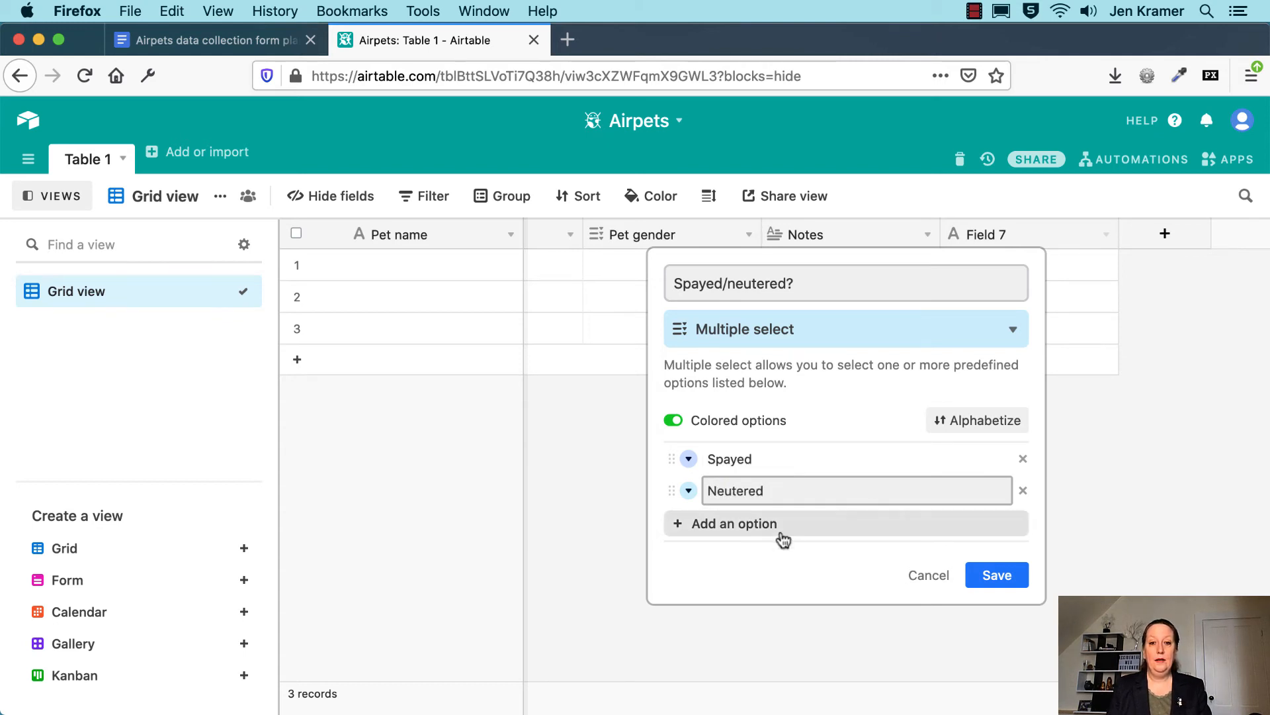
Add a third option named Intact to the Spayed/neutered? field
{"action": "left_click", "coordinate": [761, 525]}
{"action": "left_click", "coordinate": [762, 524]}
{"action": "type", "text": "Intact"}
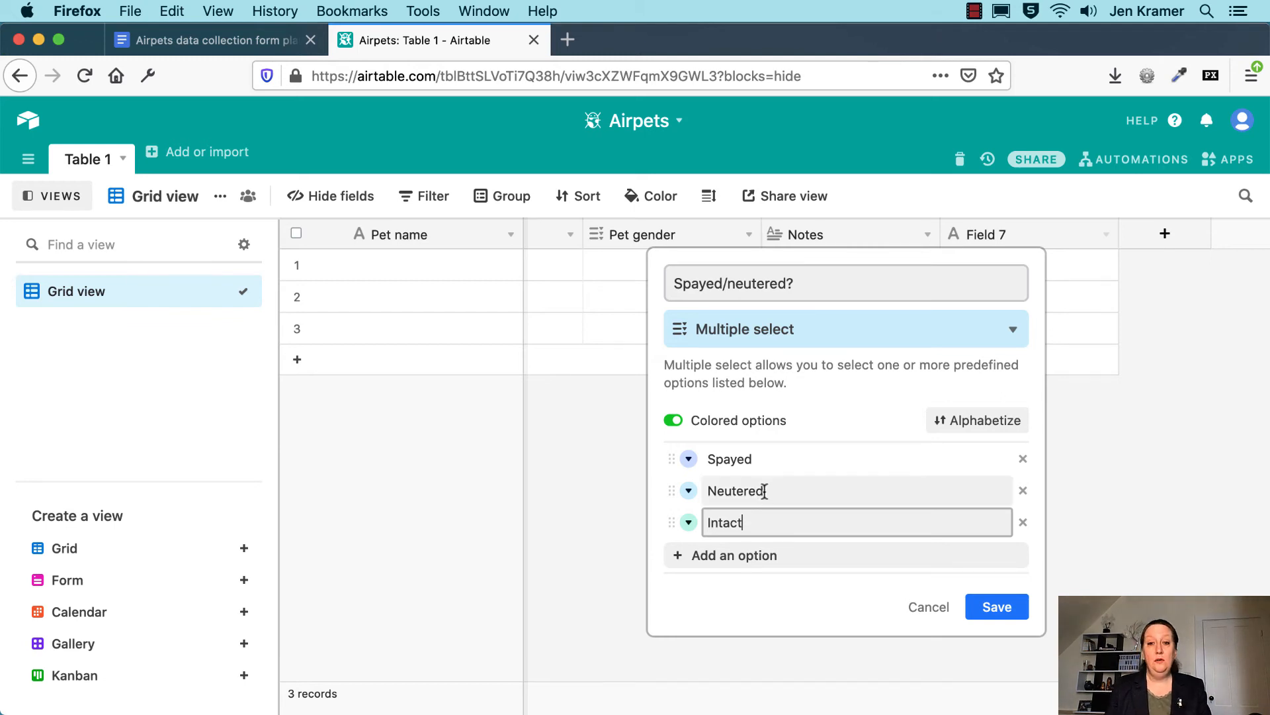
Rename the Spayed option as Spayed/neutered and remove the separate Neutered option
{"action": "left_click", "coordinate": [790, 459]}
{"action": "type", "text": "/n"}
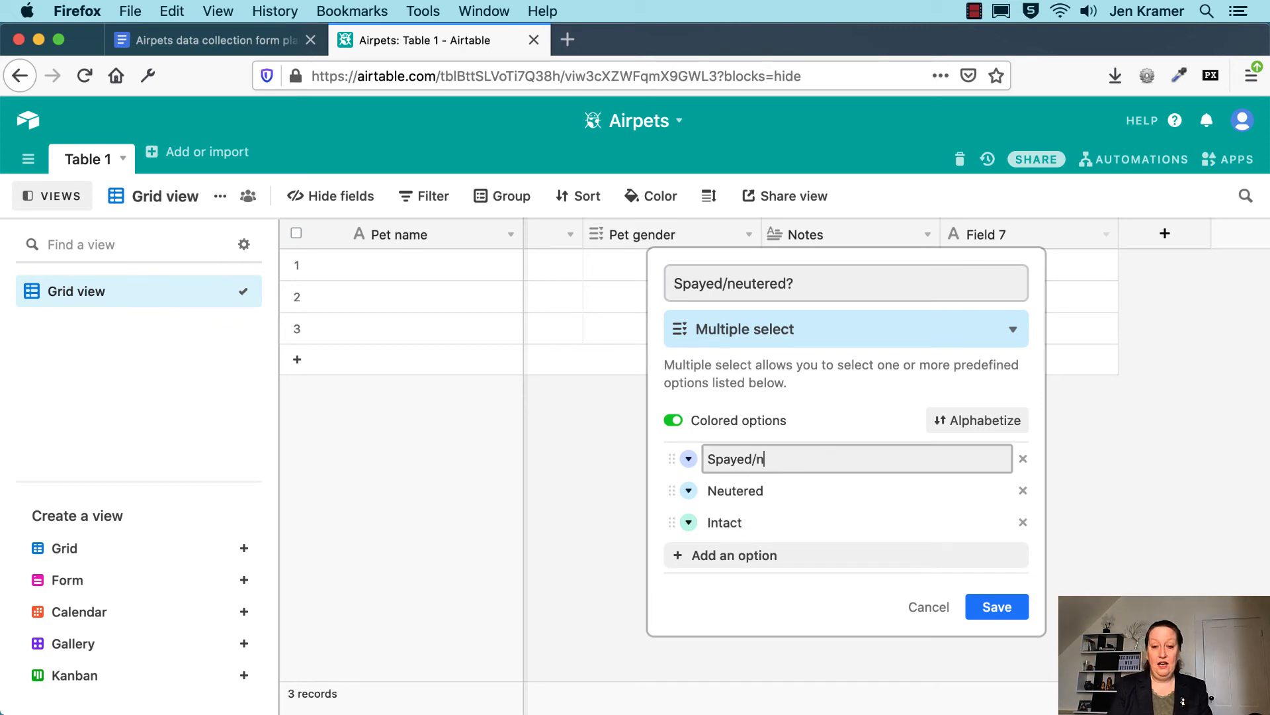
{"action": "type", "text": "eutered"}
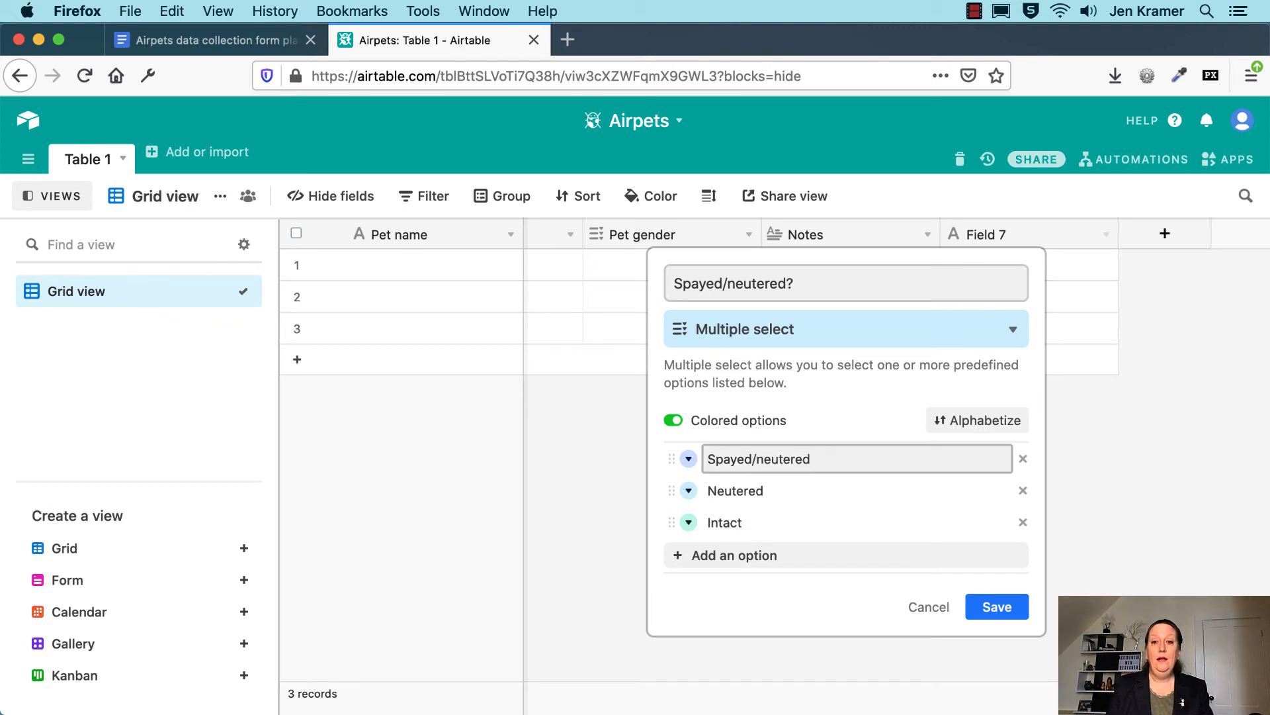
{"action": "left_click", "coordinate": [1024, 491]}
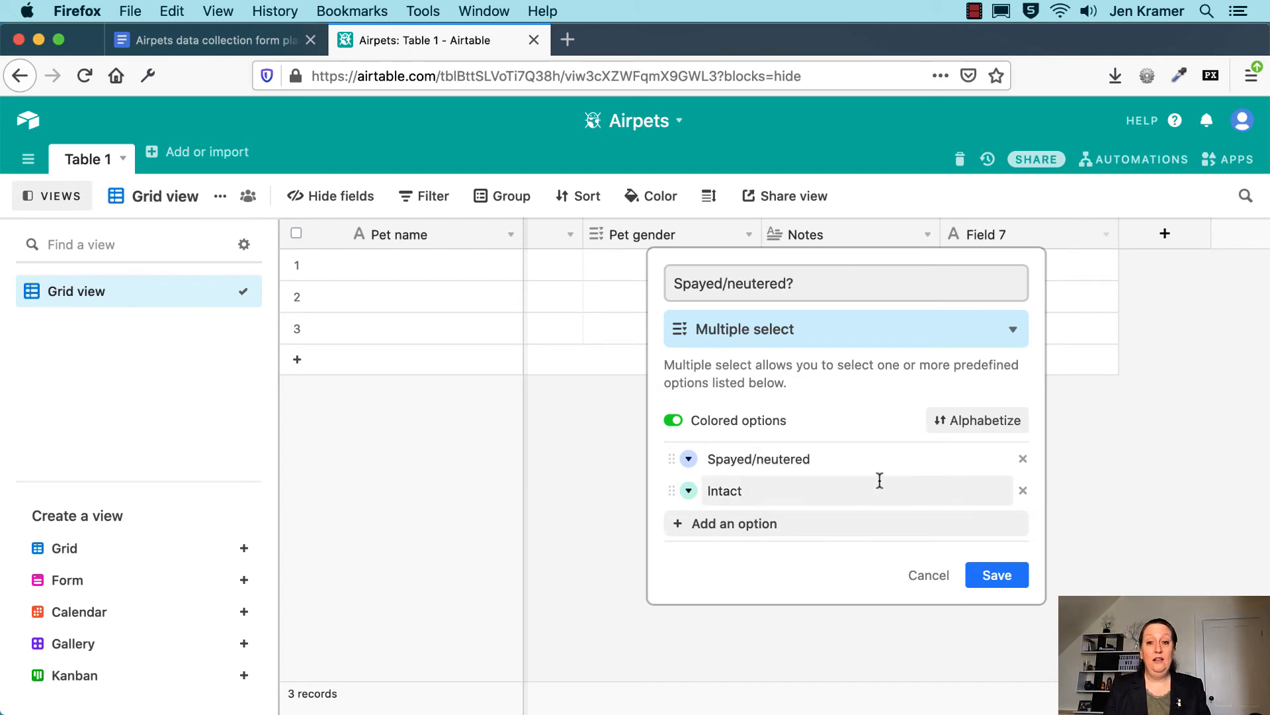
Rename the Spayed/neutered option as Fixed
{"action": "left_click", "coordinate": [843, 459]}
{"action": "double_click", "coordinate": [844, 458]}
{"action": "triple_click", "coordinate": [844, 458]}
{"action": "type", "text": "Fixed"}
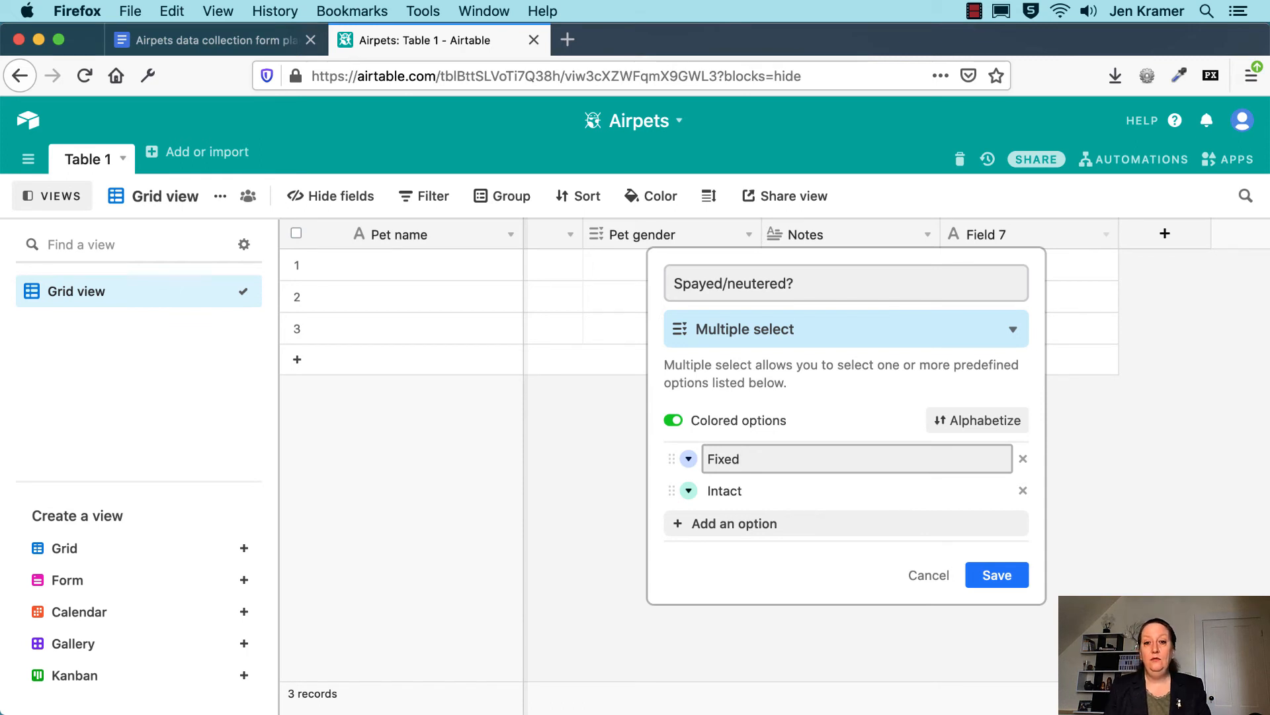
Rename the Fixed option as Spayed/Neutered, save the Spayed/neutered? field, and move it in front of the Notes field
{"action": "double_click", "coordinate": [757, 452]}
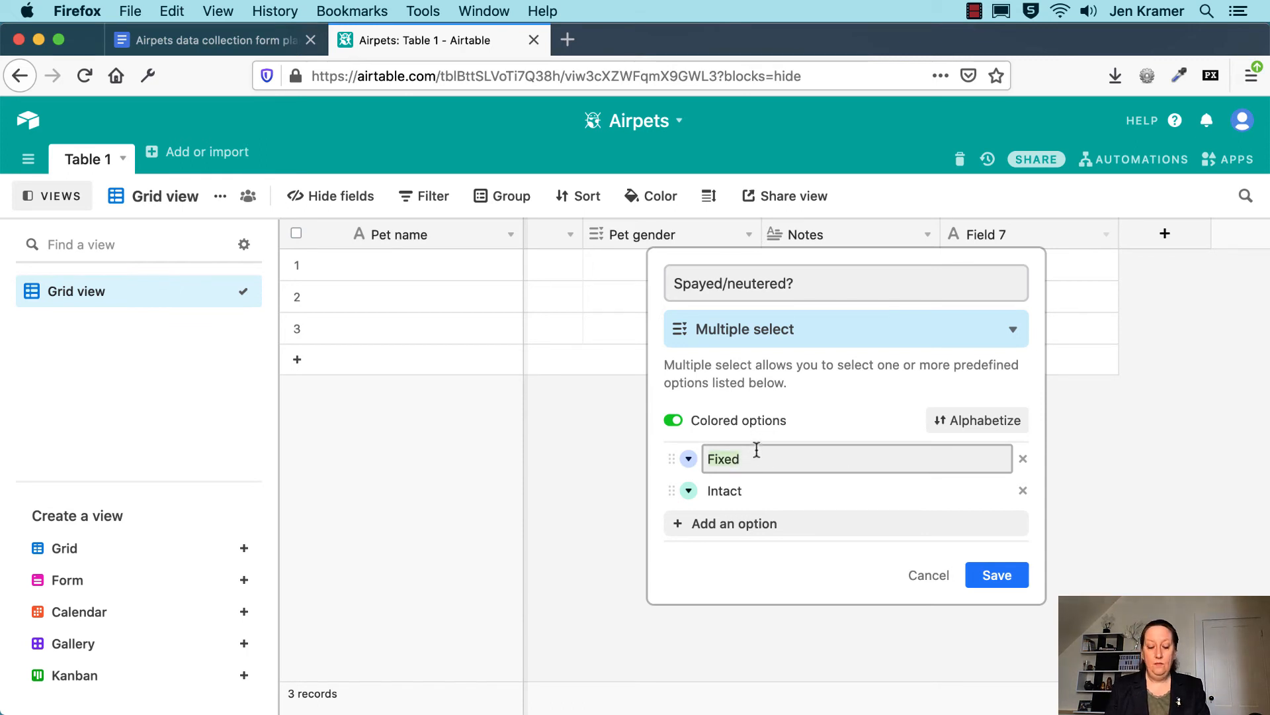
{"action": "type", "text": "Spayed/"}
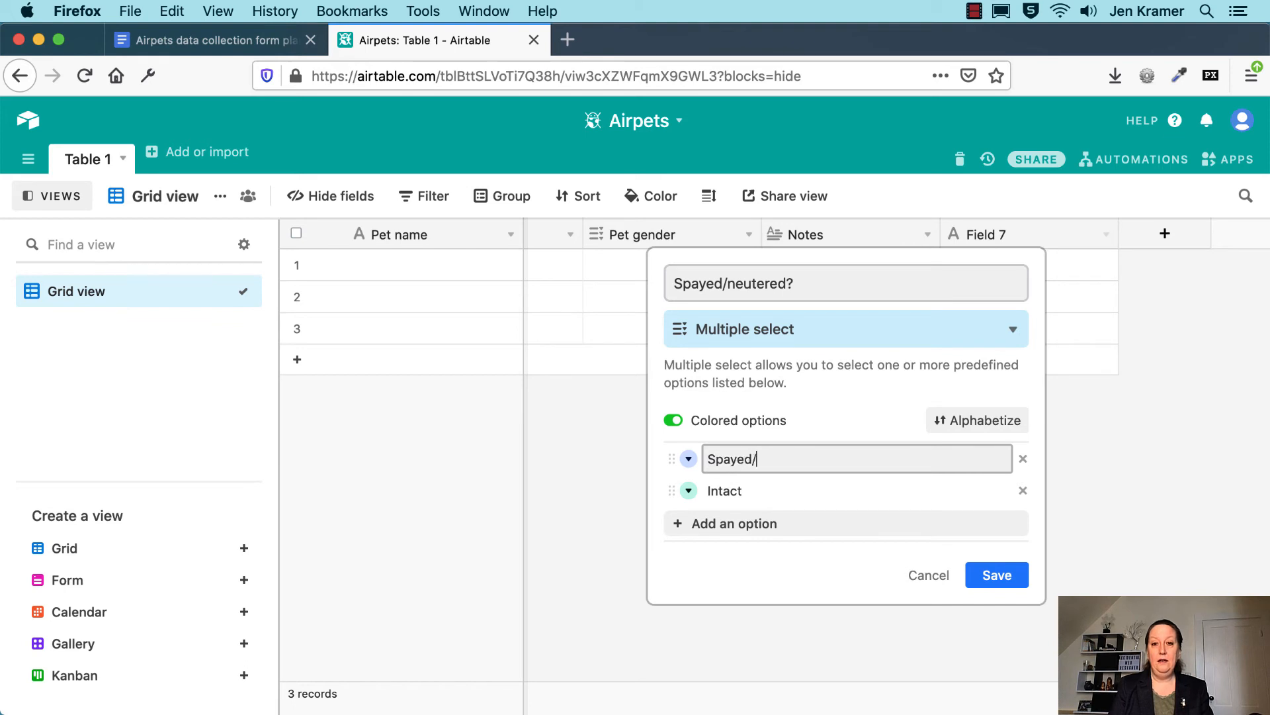
{"action": "type", "text": "Neutered"}
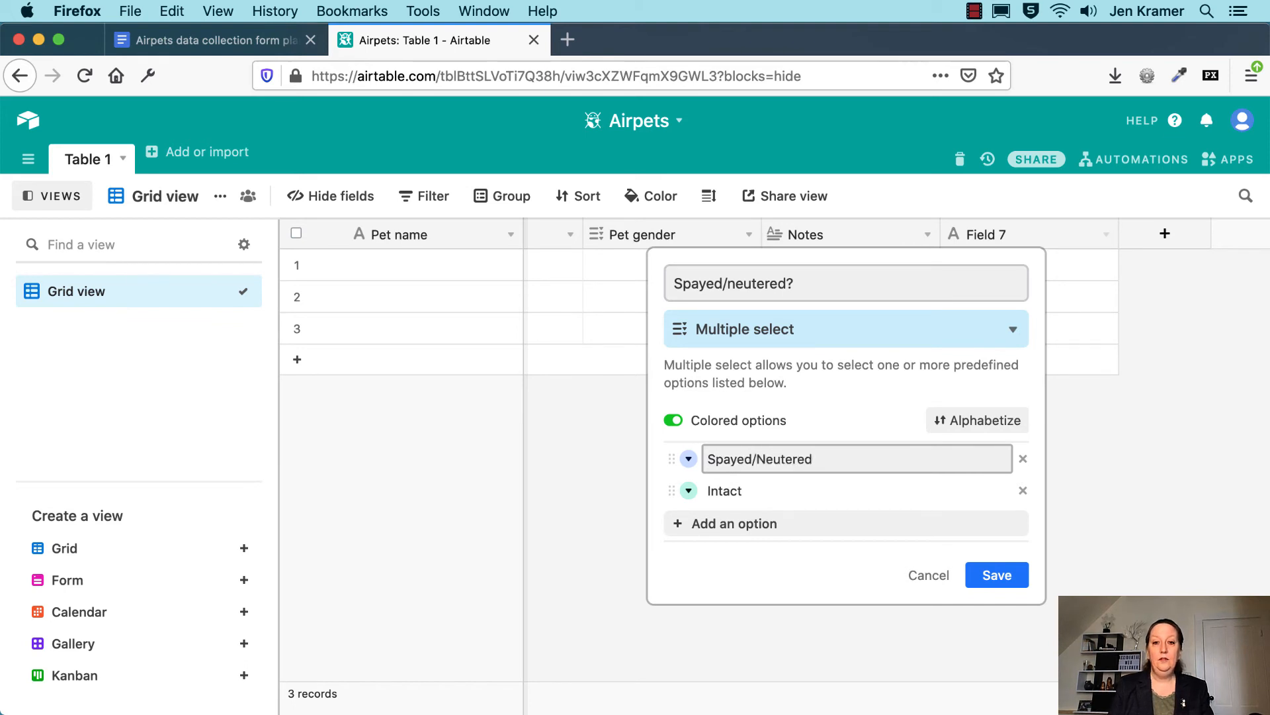
{"action": "left_click", "coordinate": [1015, 585]}
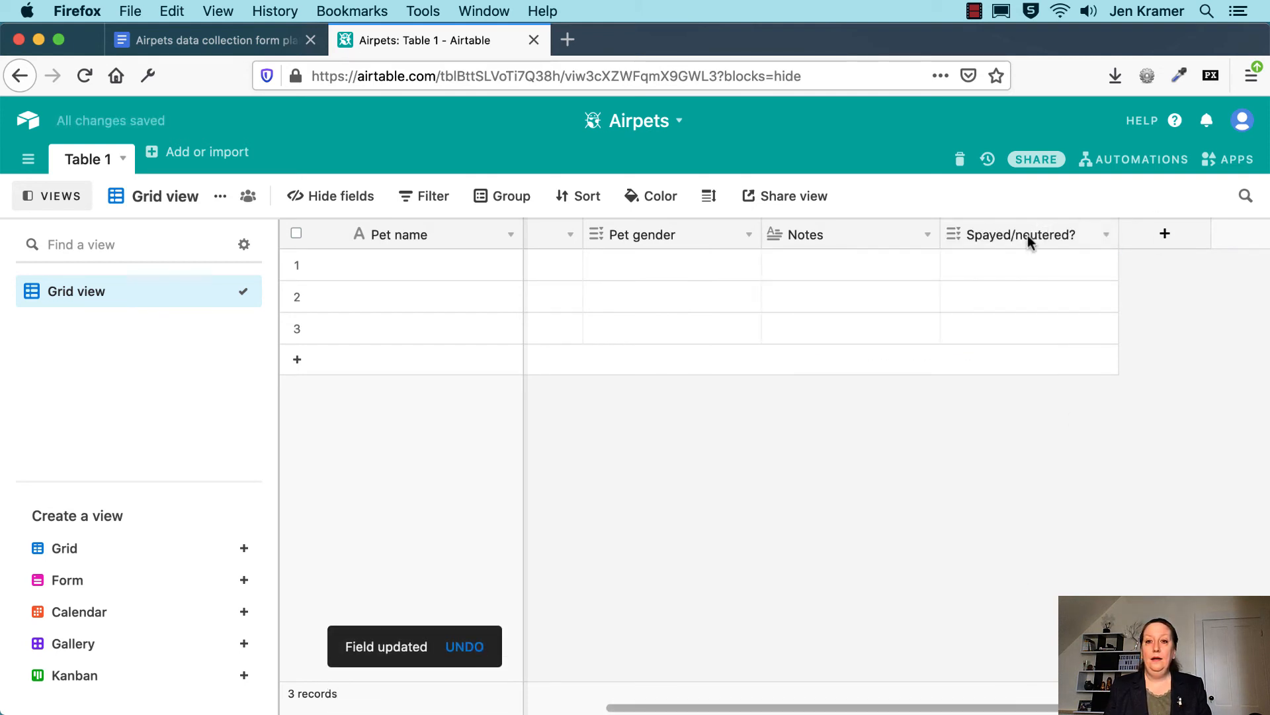
{"action": "left_click_drag", "start_coordinate": [994, 238], "coordinate": [770, 238]}
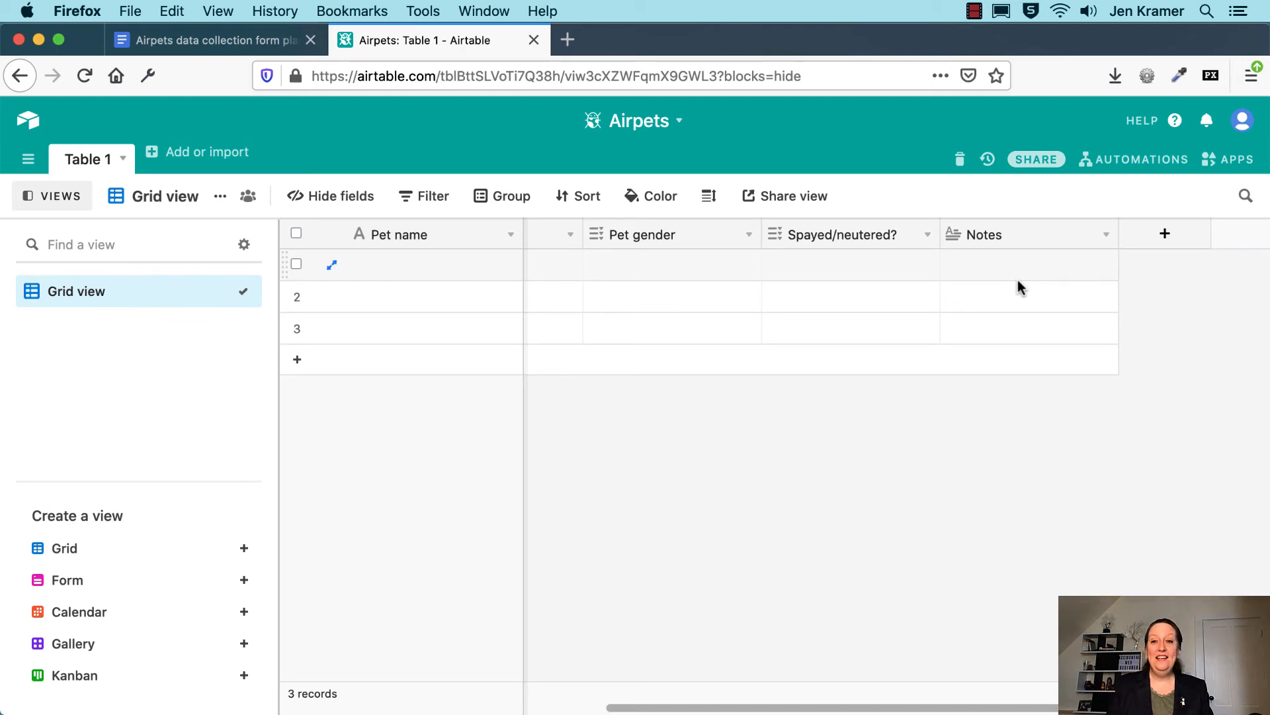
Add a new field named Pet Photo with the Attachment type and save it
{"action": "left_click", "coordinate": [1159, 238]}
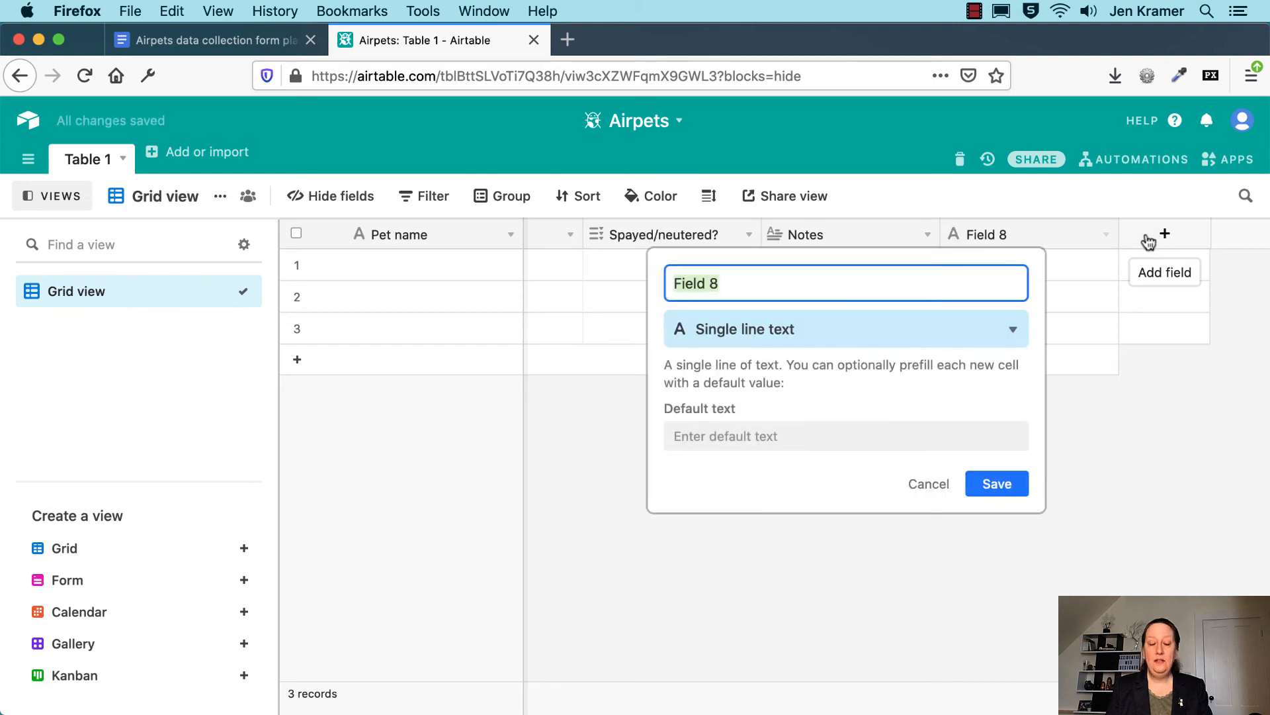
{"action": "type", "text": "Pet P"}
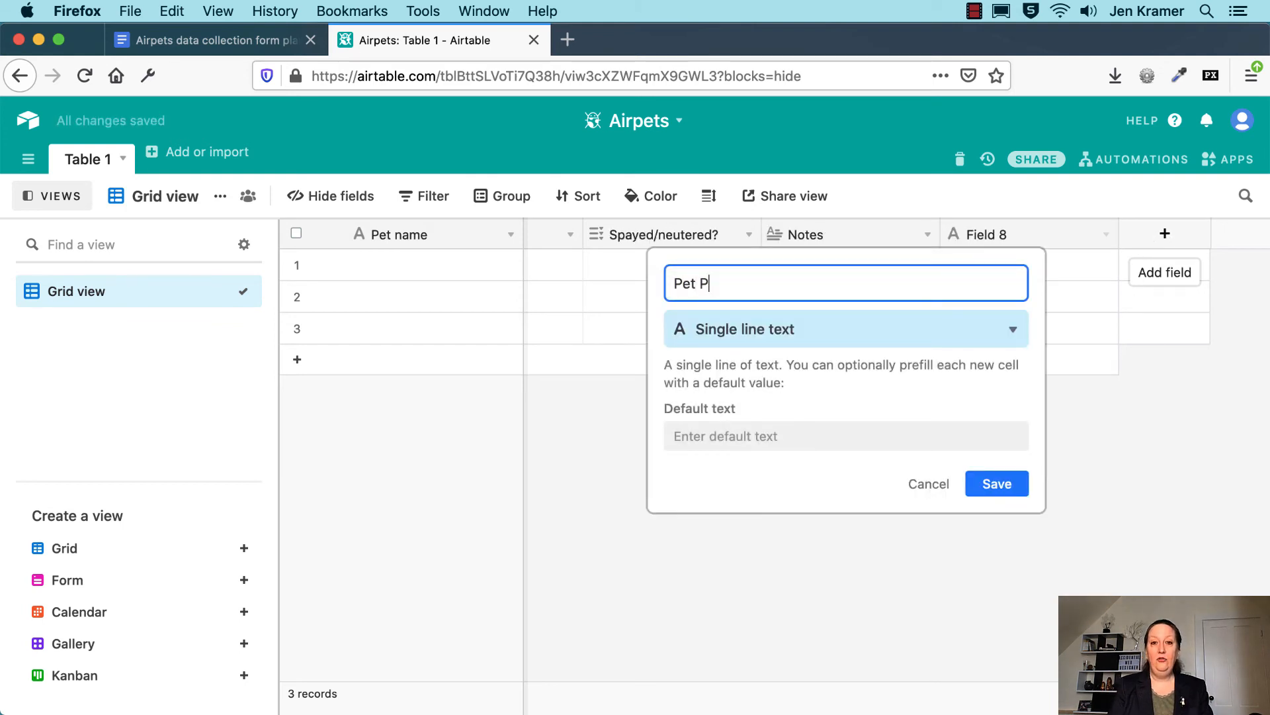
{"action": "type", "text": "hoto"}
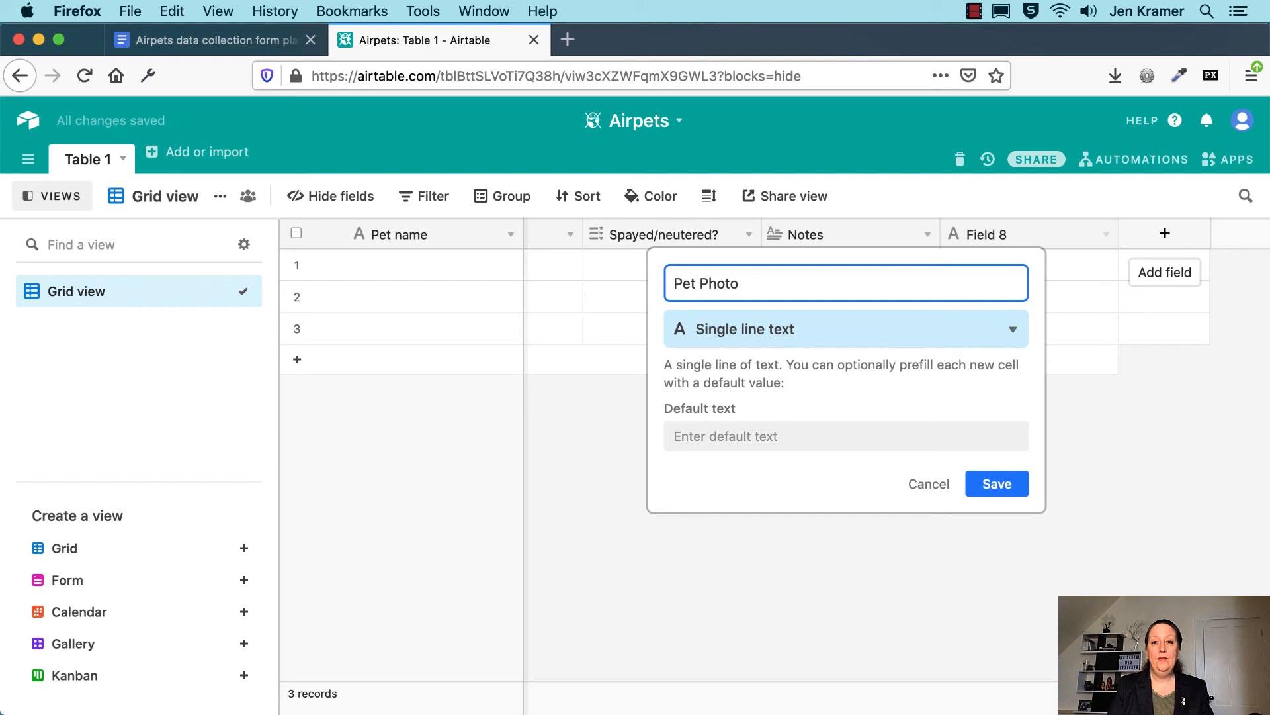
{"action": "left_click", "coordinate": [957, 329]}
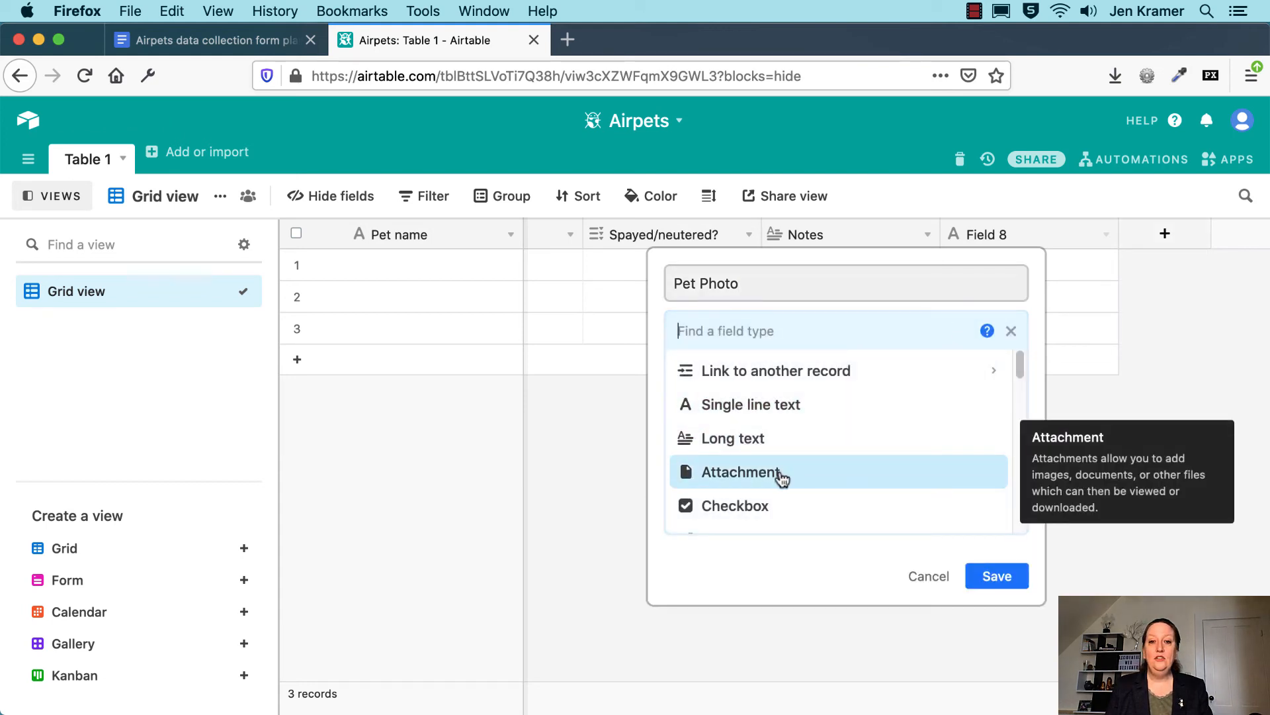
{"action": "left_click", "coordinate": [780, 474]}
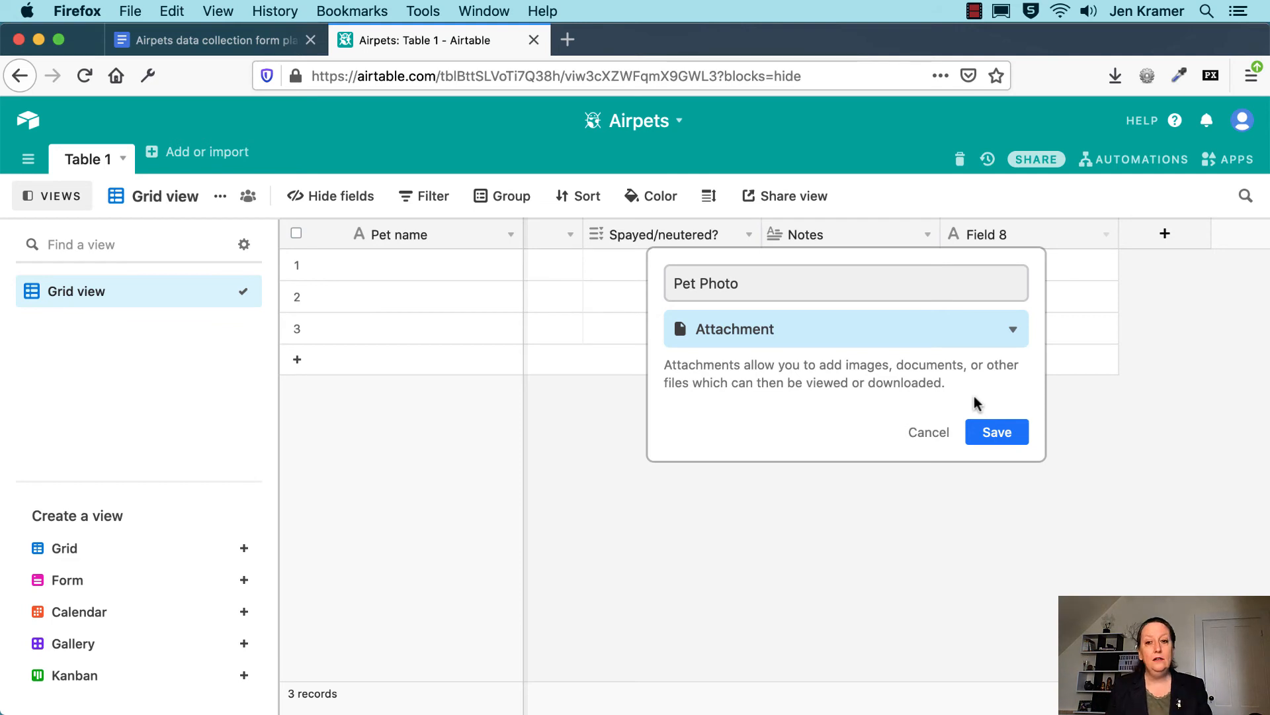
{"action": "left_click", "coordinate": [1020, 431]}
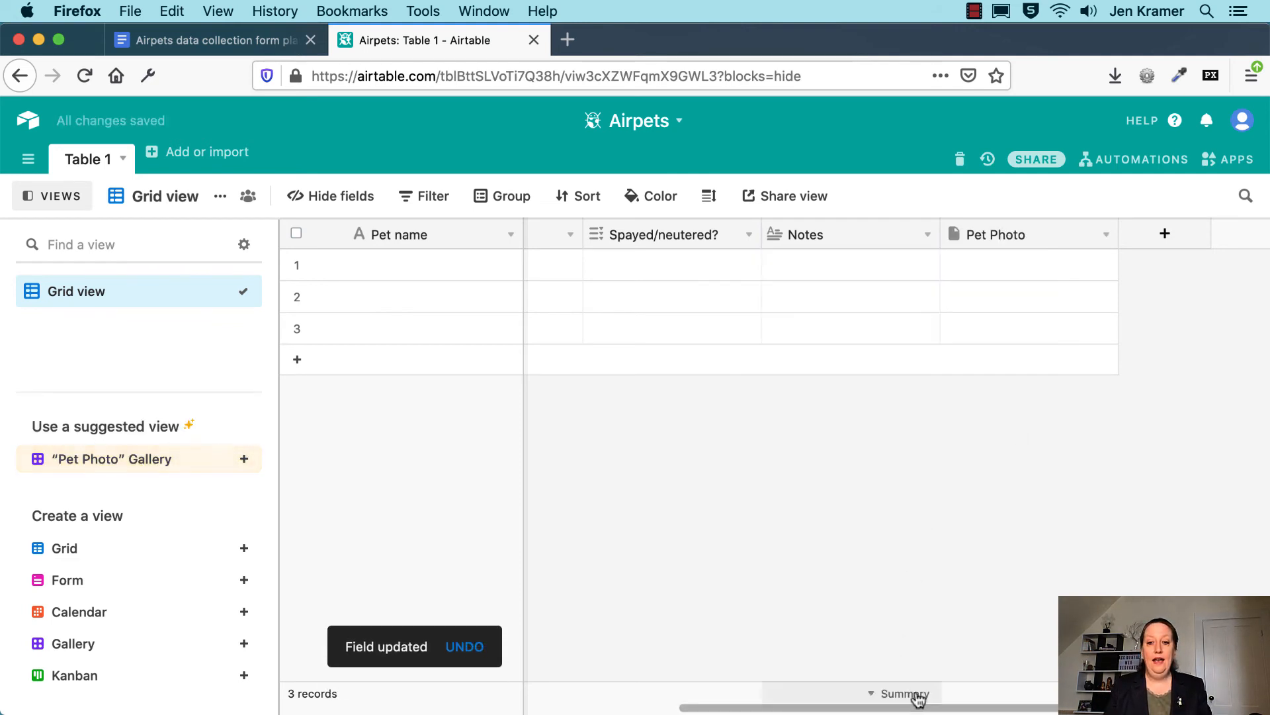
Enter Lightning as the pet name in the first record
{"action": "left_click_drag", "start_coordinate": [920, 706], "coordinate": [469, 710]}
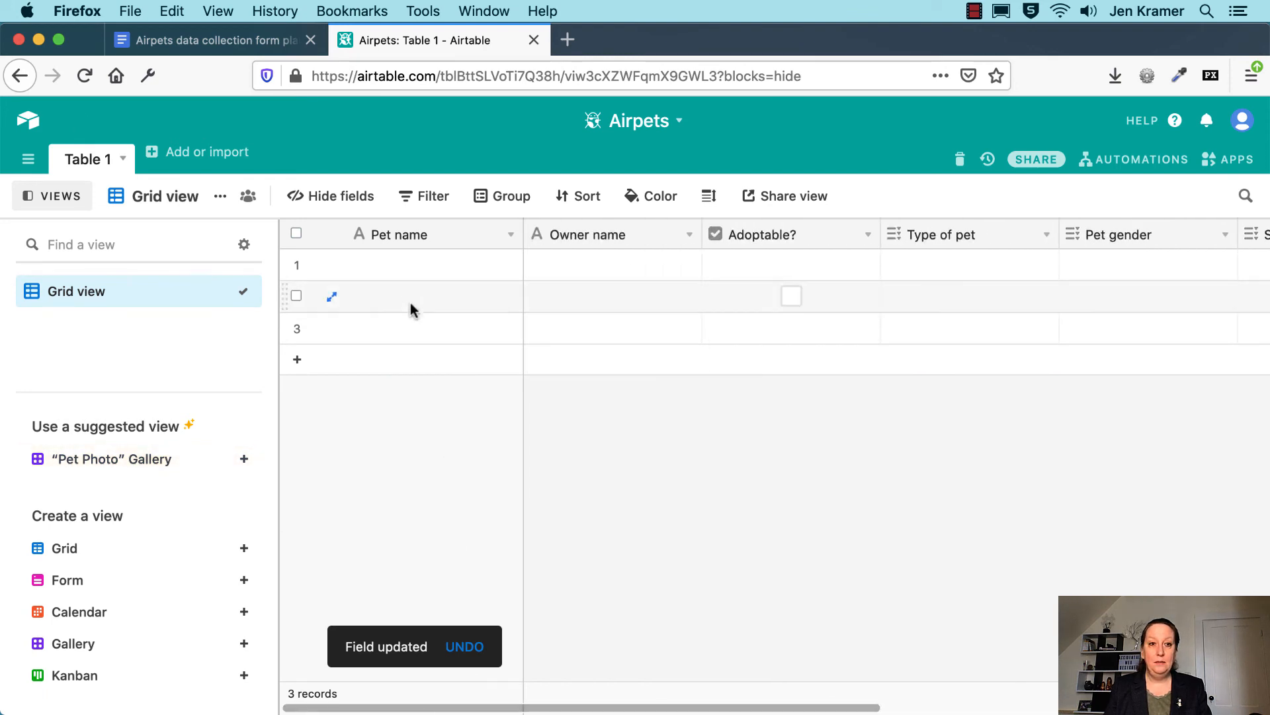
{"action": "left_click", "coordinate": [402, 264]}
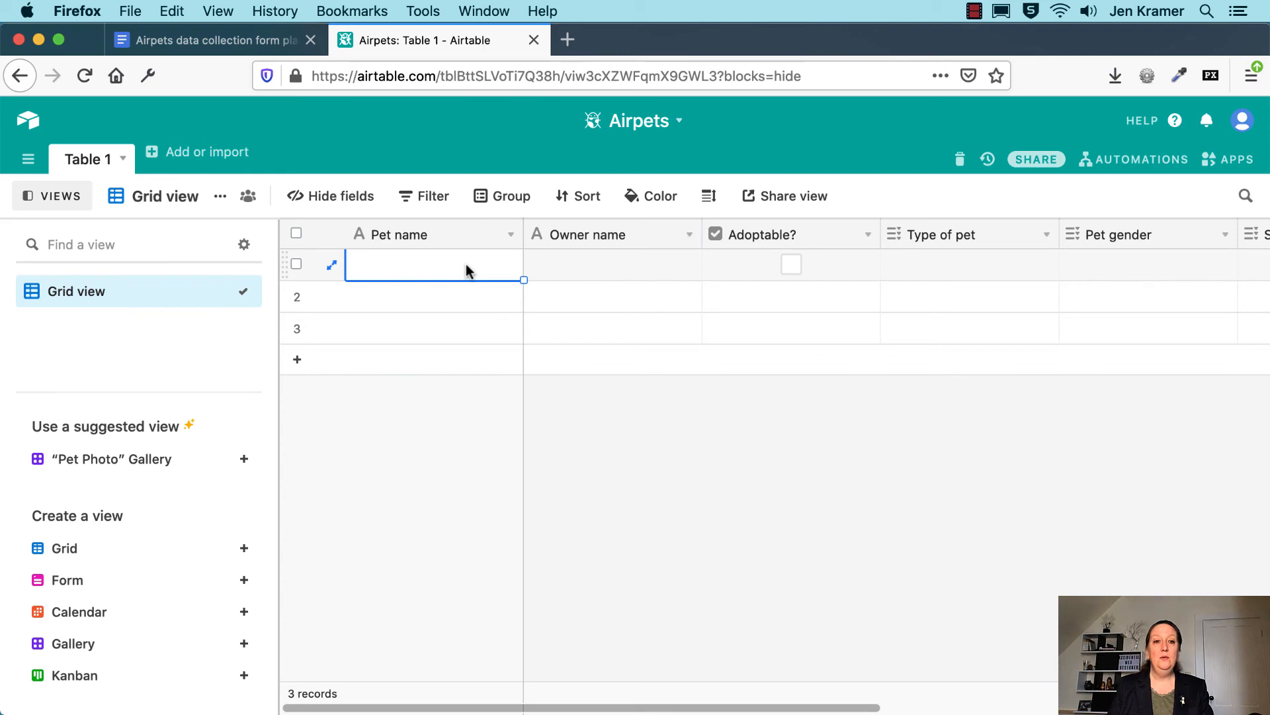
{"action": "type", "text": "L"}
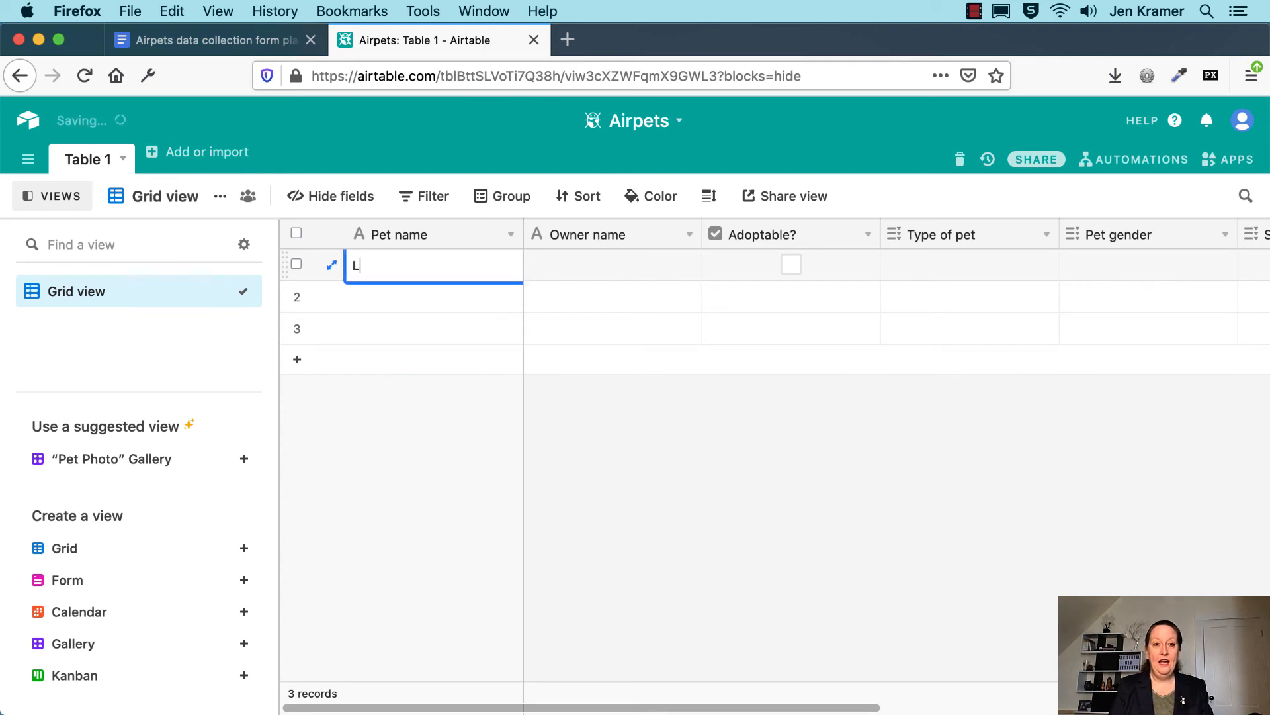
{"action": "type", "text": "ightnin"}
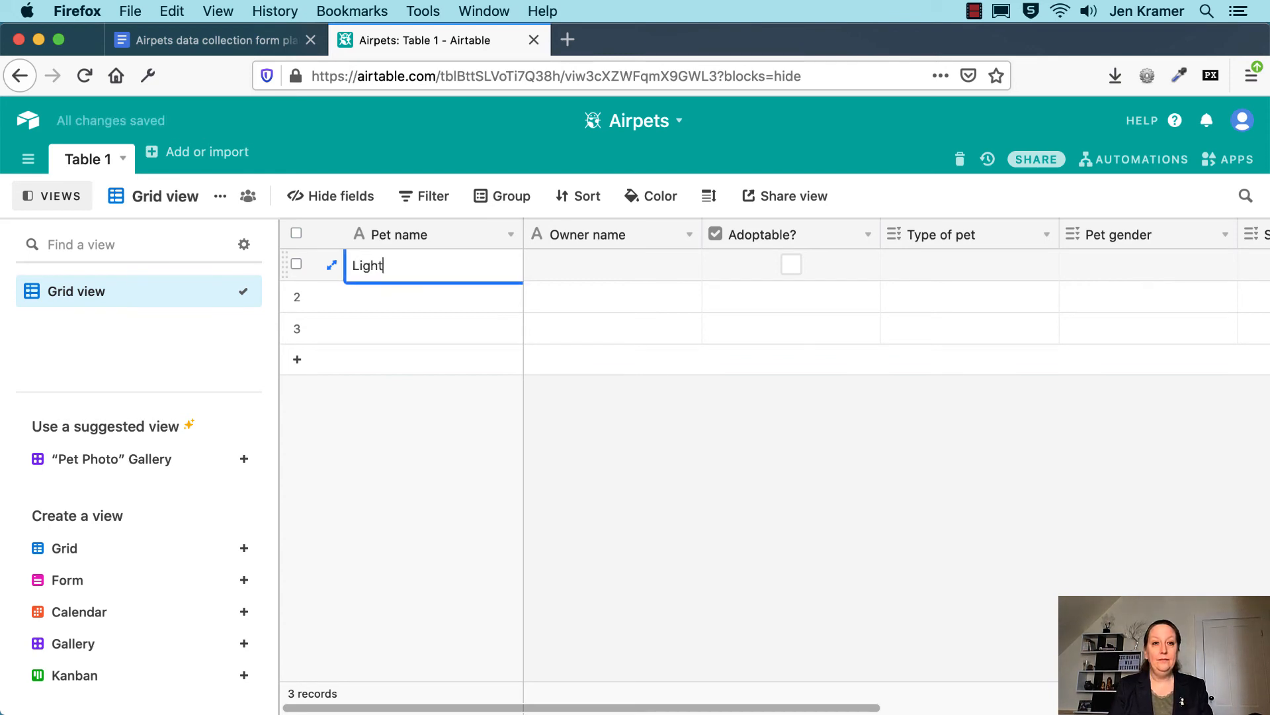
{"action": "key", "text": "BackSpace"}
{"action": "key", "text": "BackSpace"}
{"action": "type", "text": "ning"}
{"action": "key", "text": "Tab"}
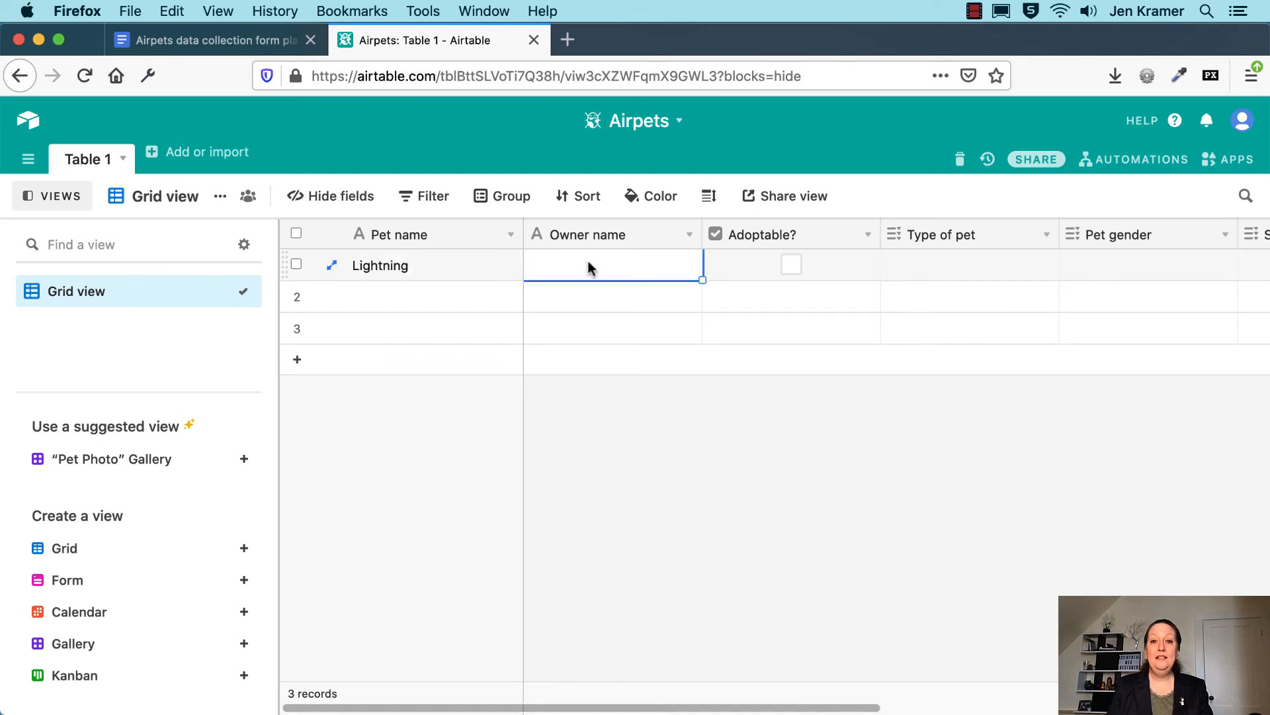
Mark Lightning as adoptable and set the type of pet to Dog
{"action": "left_click", "coordinate": [798, 268]}
{"action": "left_click", "coordinate": [997, 270]}
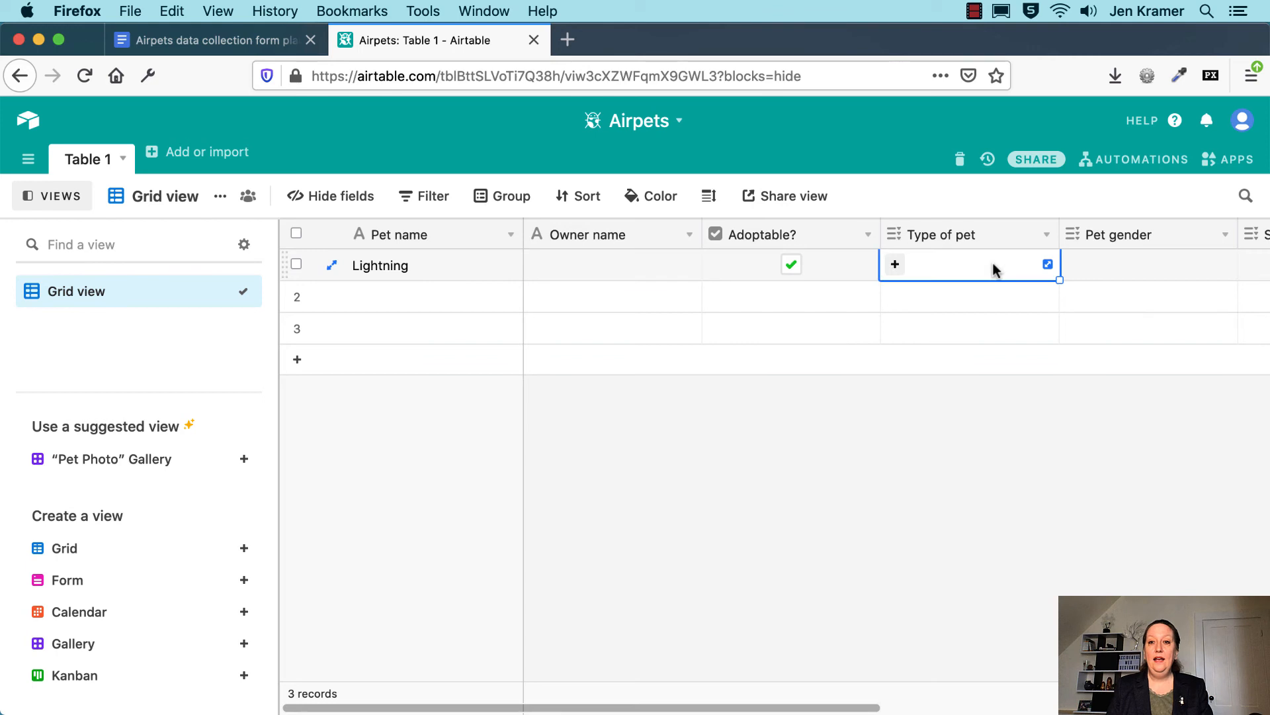
{"action": "left_click", "coordinate": [895, 264]}
{"action": "left_click", "coordinate": [907, 329]}
Set Lightning's pet gender to Male and the Spayed/neutered? value to Intact
{"action": "left_click", "coordinate": [1136, 269]}
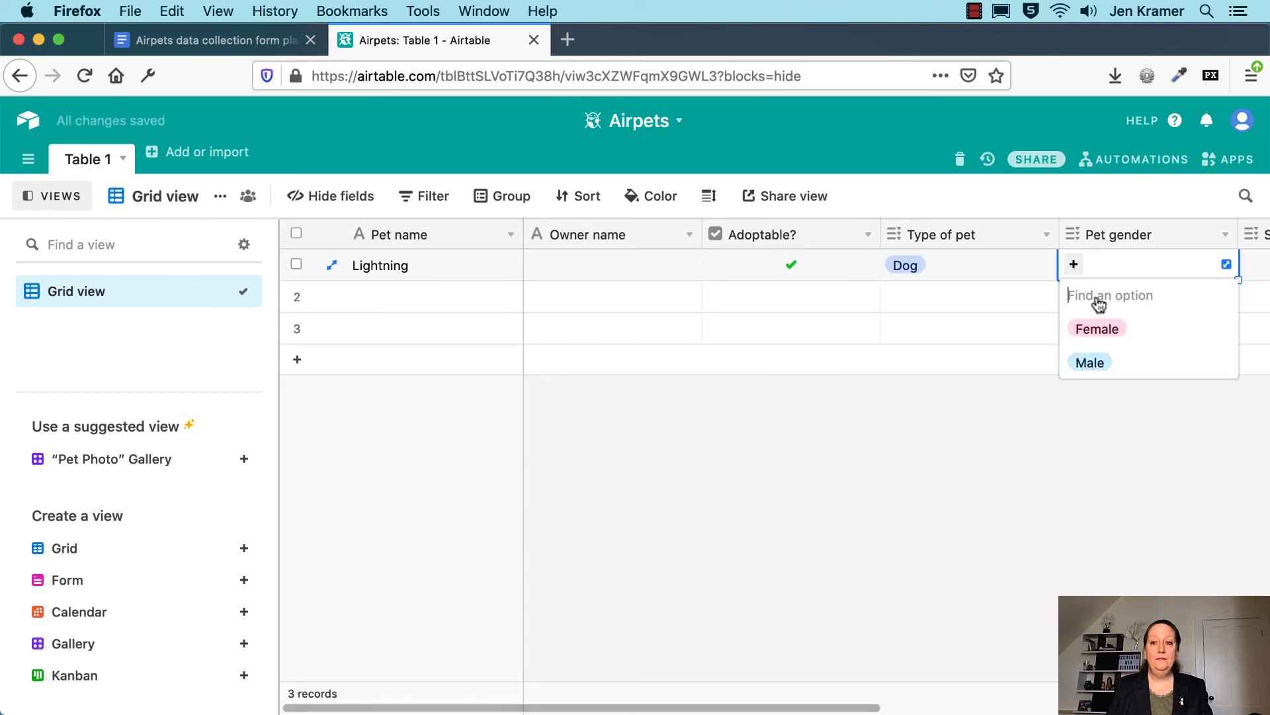
{"action": "left_click", "coordinate": [1090, 362]}
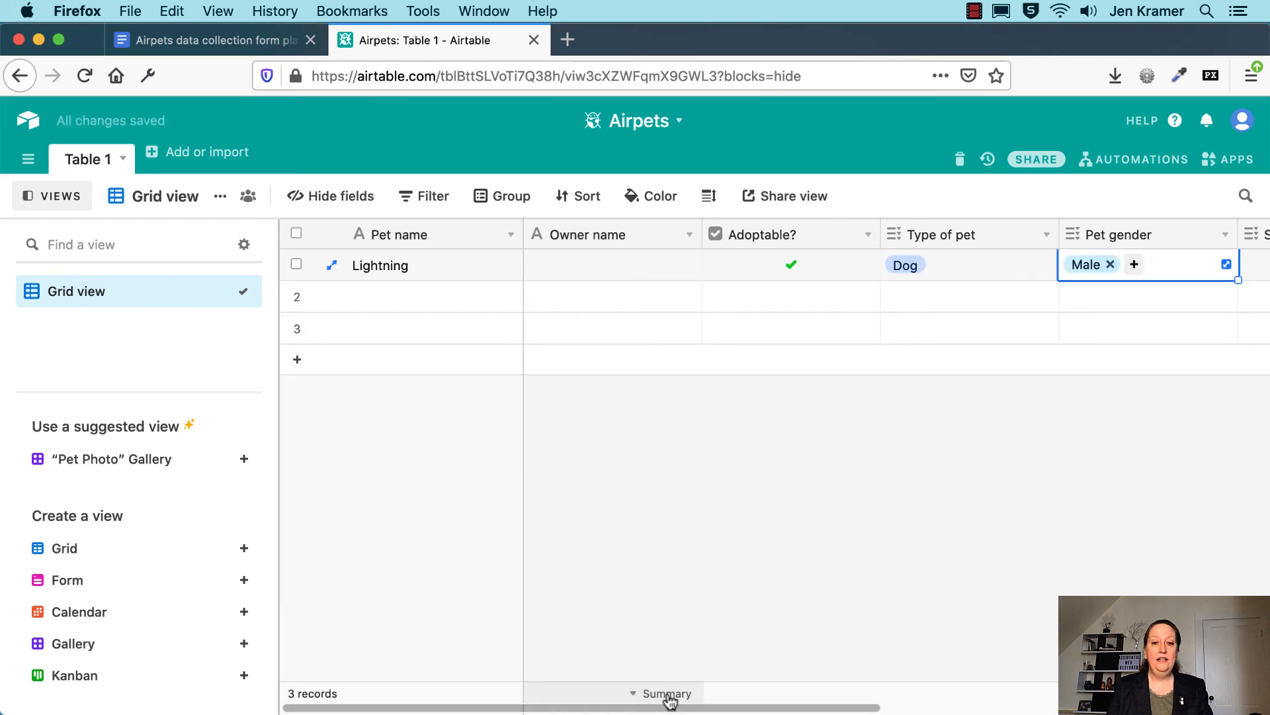
{"action": "left_click_drag", "start_coordinate": [669, 704], "coordinate": [917, 707]}
{"action": "left_click", "coordinate": [913, 272]}
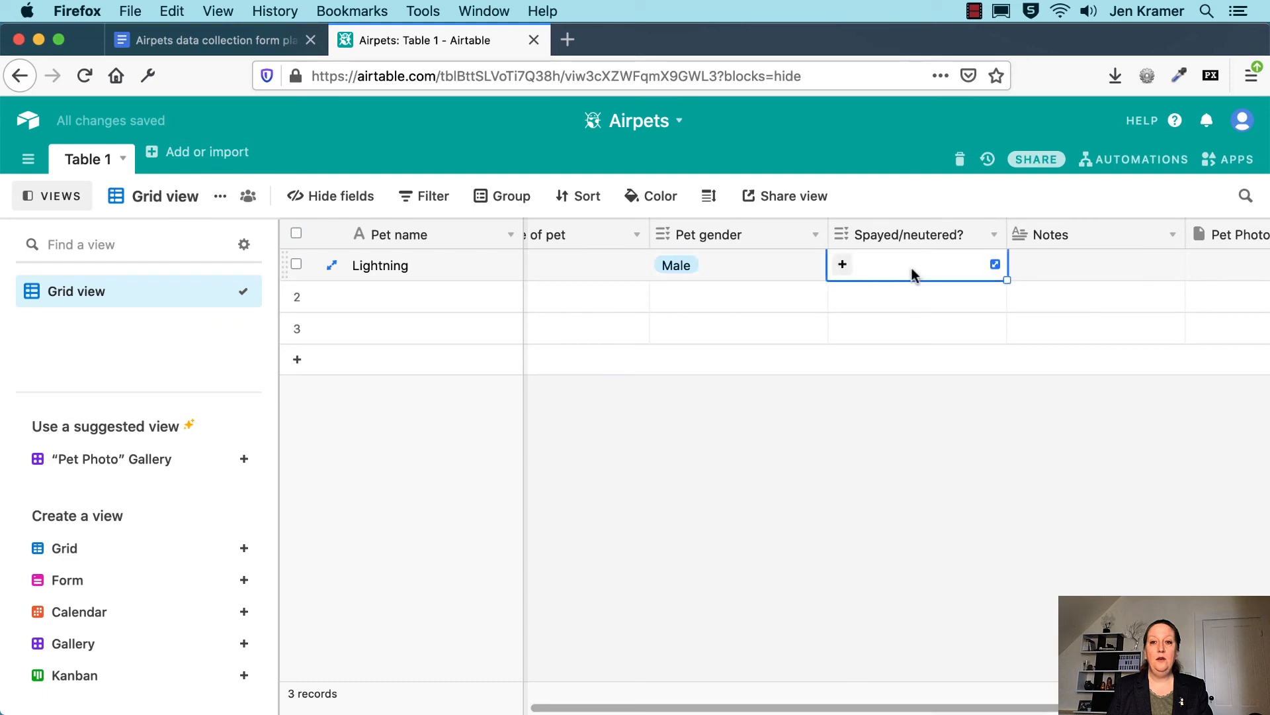
{"action": "left_click", "coordinate": [843, 264]}
{"action": "left_click", "coordinate": [867, 361]}
In Lightning's expanded Notes cell, write the opening paragraph "Lightning is a charming puppy looking for his first home."
{"action": "scroll", "coordinate": [992, 278], "scroll_direction": "right", "scroll_amount": 2}
{"action": "left_click", "coordinate": [945, 265]}
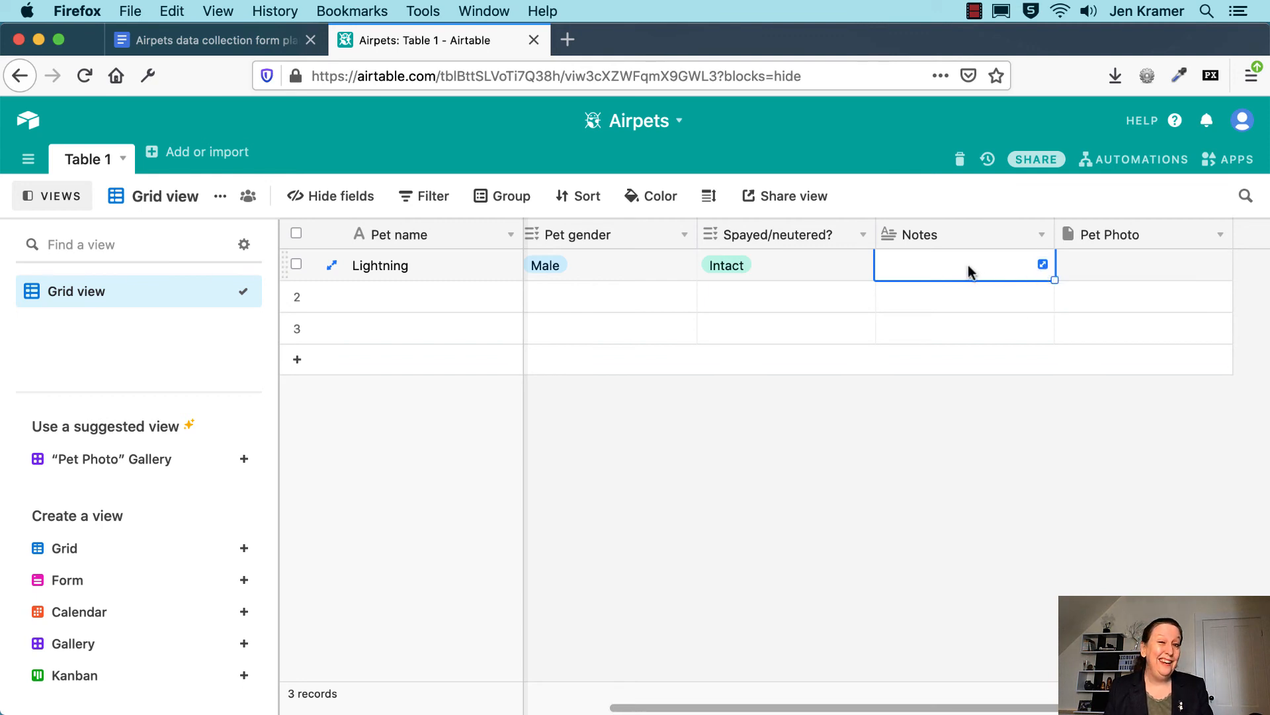
{"action": "left_click", "coordinate": [1042, 266]}
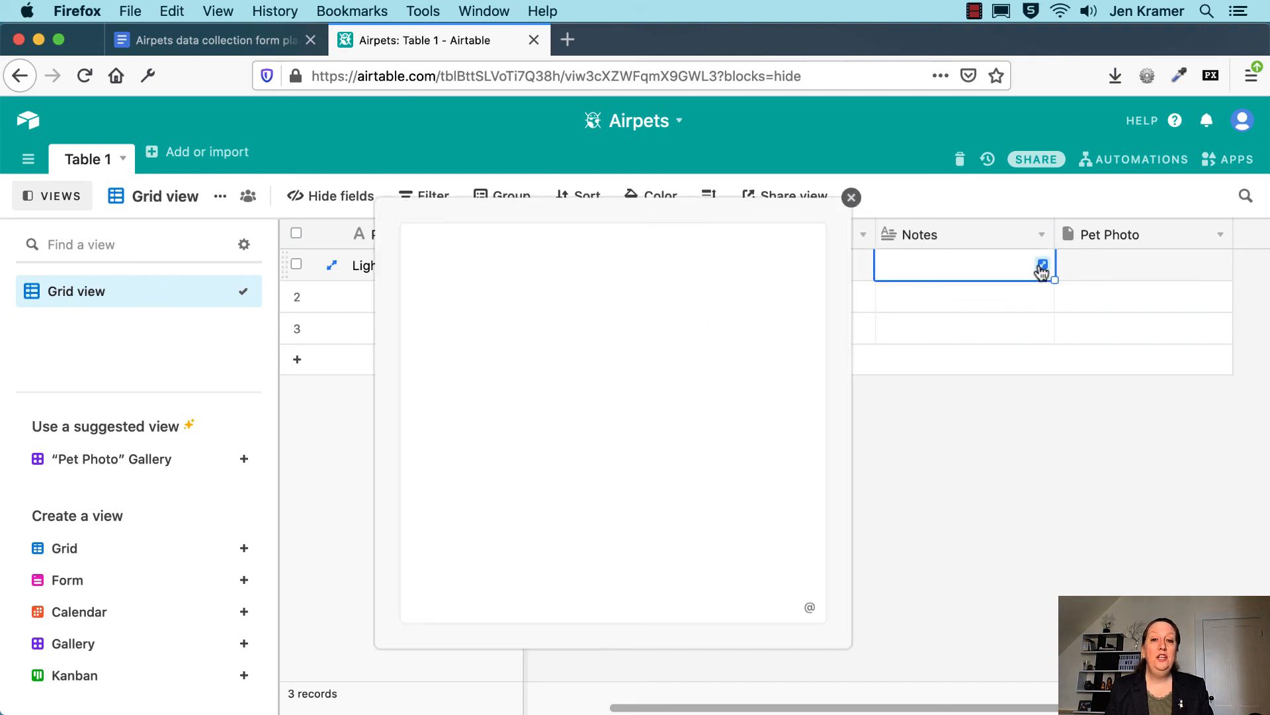
{"action": "left_click", "coordinate": [573, 295]}
{"action": "type", "text": "Lightning "}
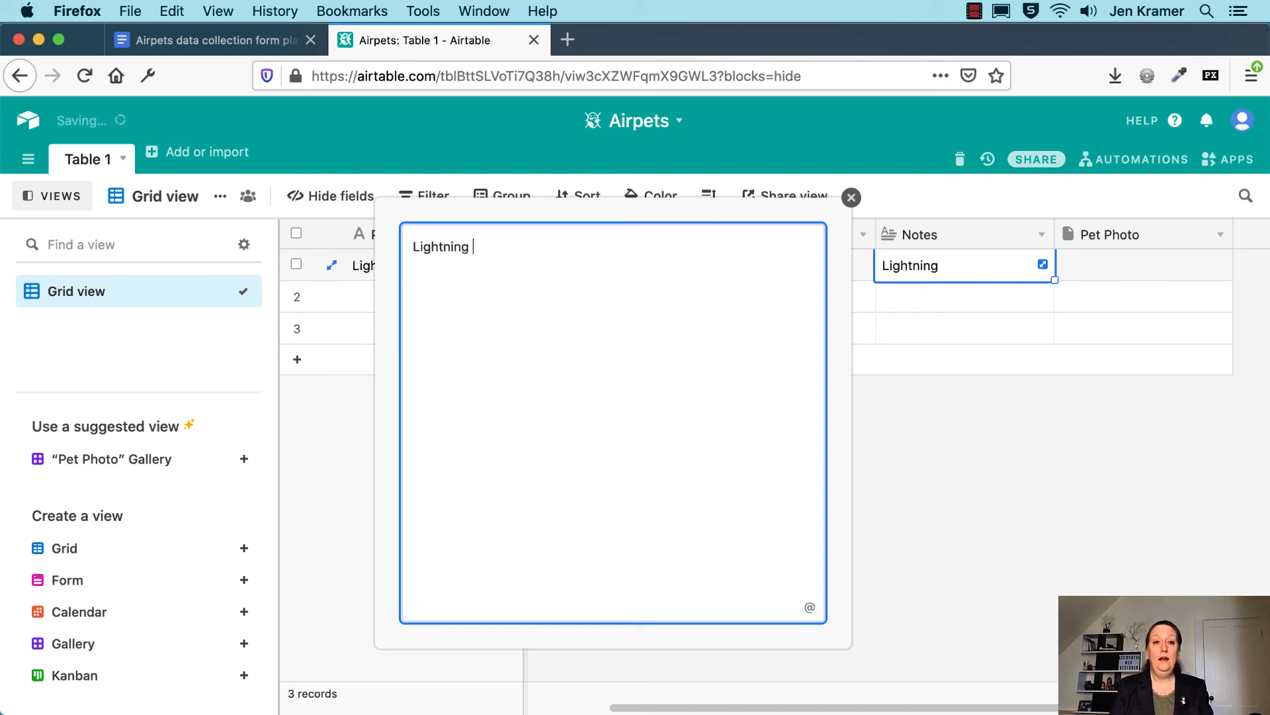
{"action": "type", "text": "is a charming puppy"}
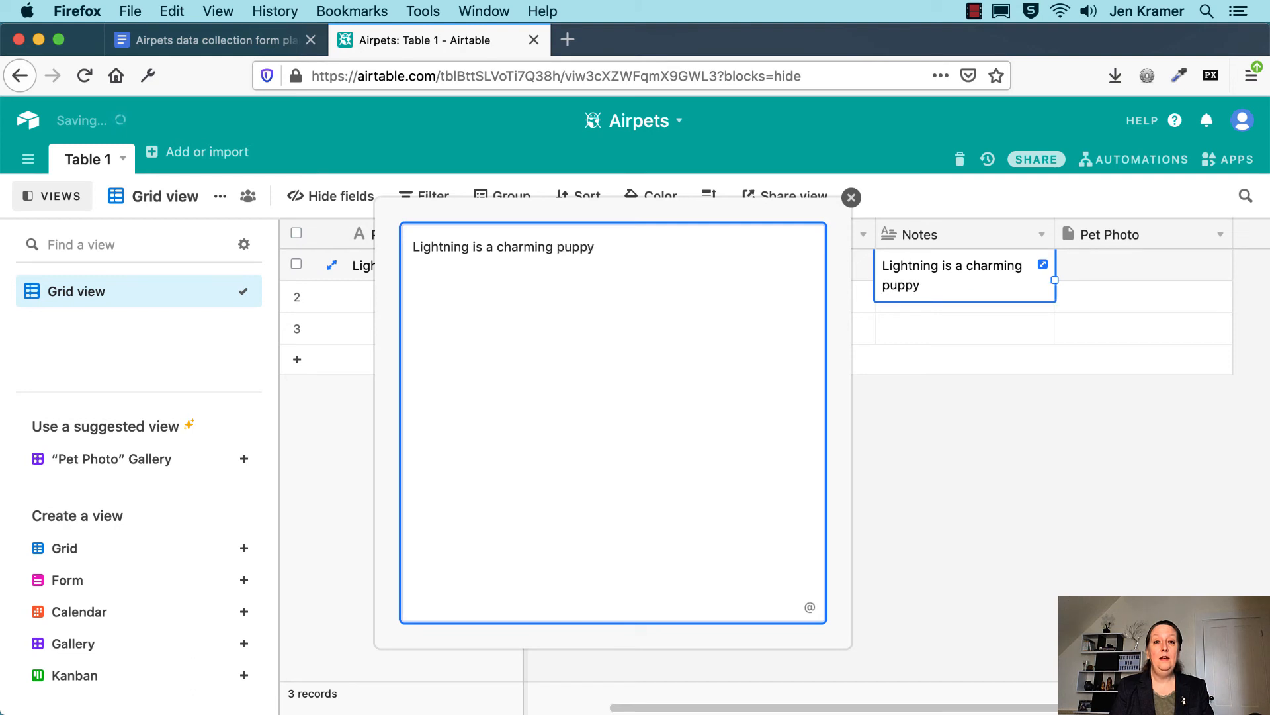
{"action": "type", "text": " looking for his first home."}
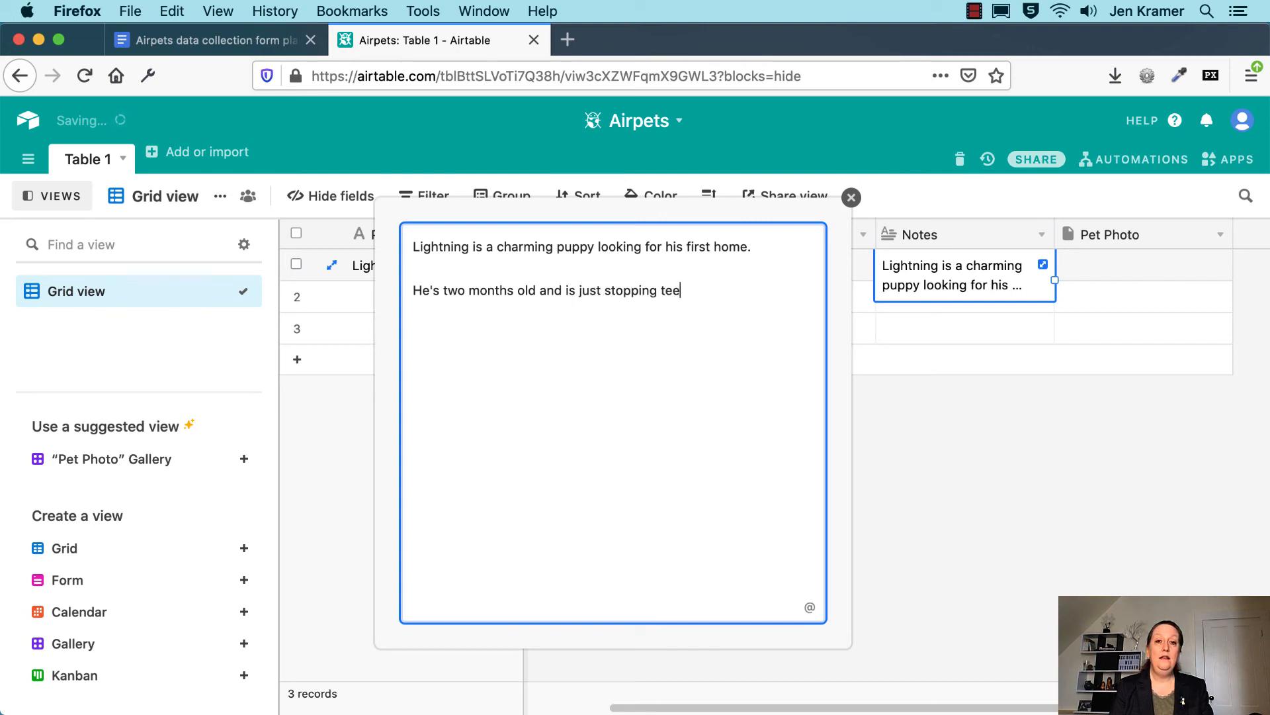
Complete the note's second paragraph, "He's two months old and is just stopping teething, although he still loves chewing on everything.", and close the note
{"action": "type", "text": "ough he still loves che"}
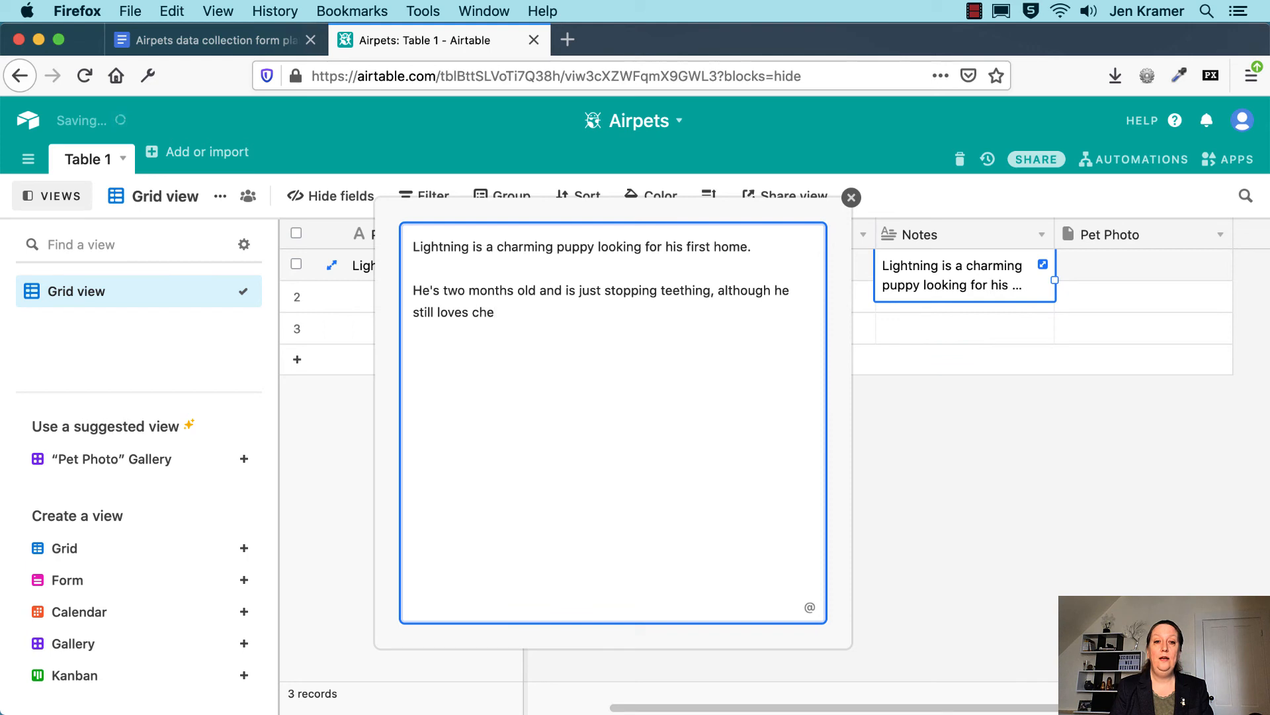
{"action": "type", "text": "ything."}
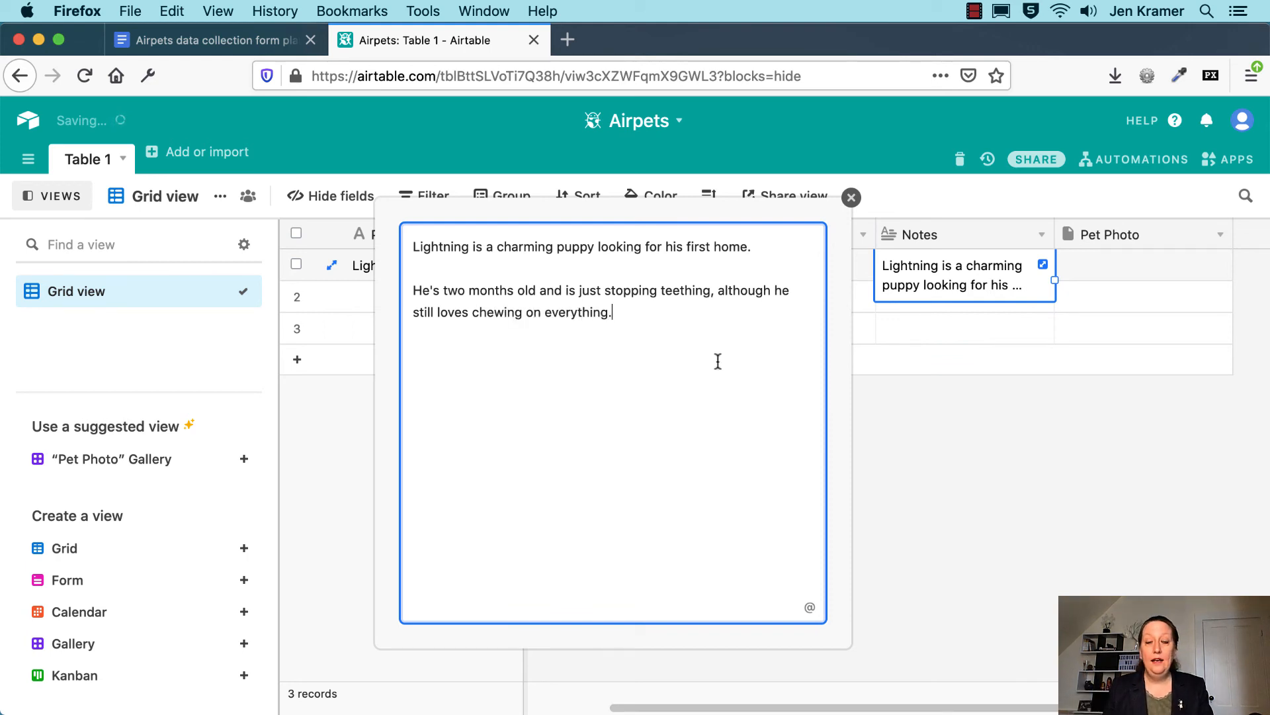
{"action": "double_click", "coordinate": [430, 253]}
{"action": "left_click", "coordinate": [758, 248]}
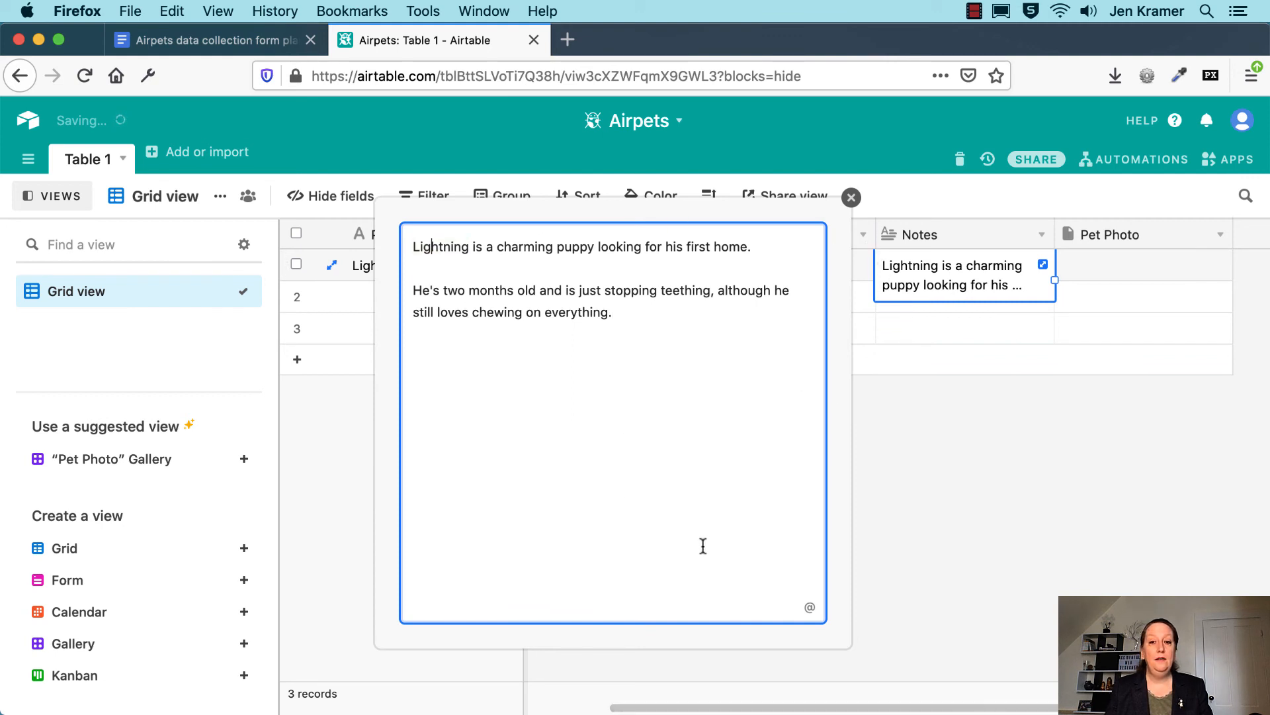
{"action": "left_click", "coordinate": [851, 198]}
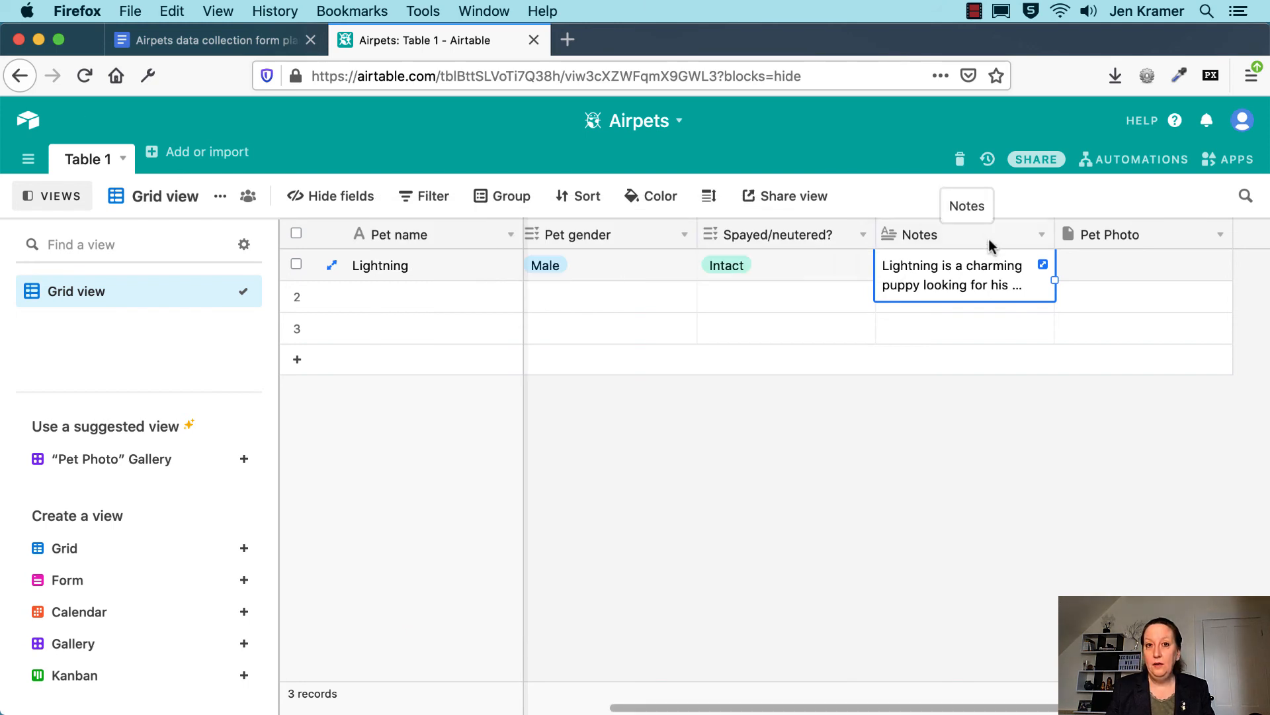
Enable rich text formatting for the Notes field and confirm the field conversion
{"action": "left_click", "coordinate": [1044, 236]}
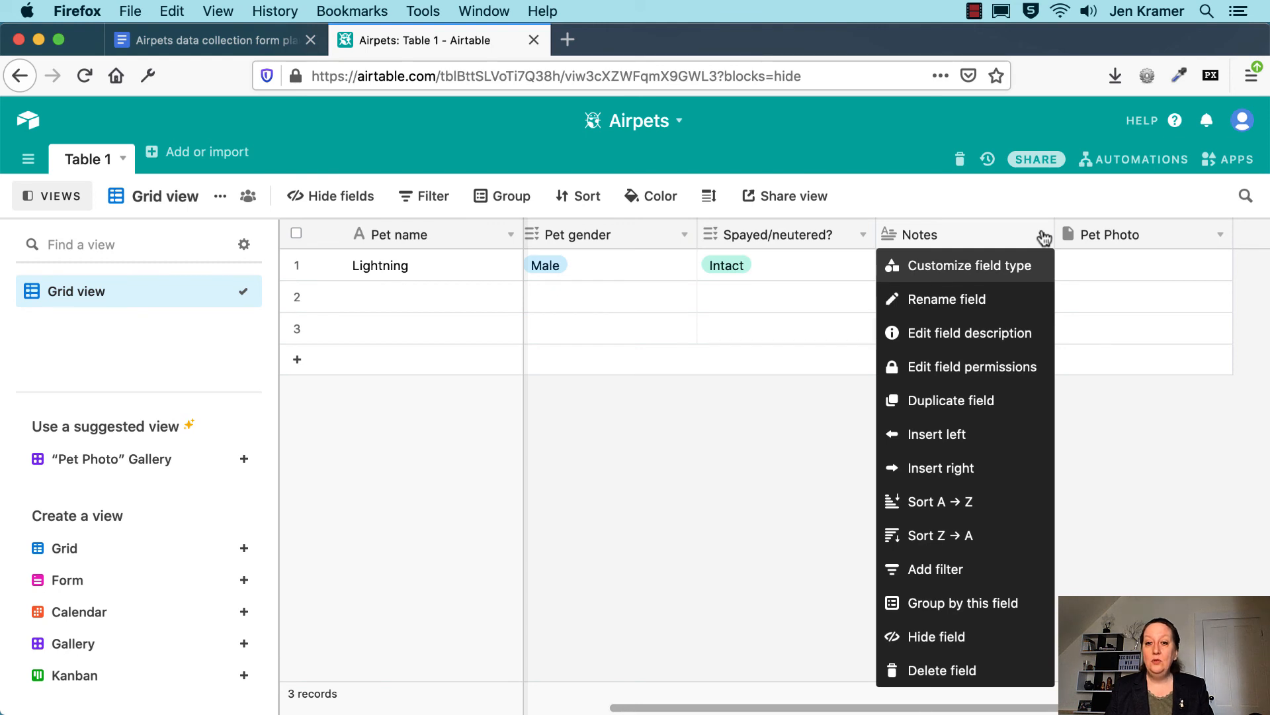
{"action": "left_click", "coordinate": [1005, 265]}
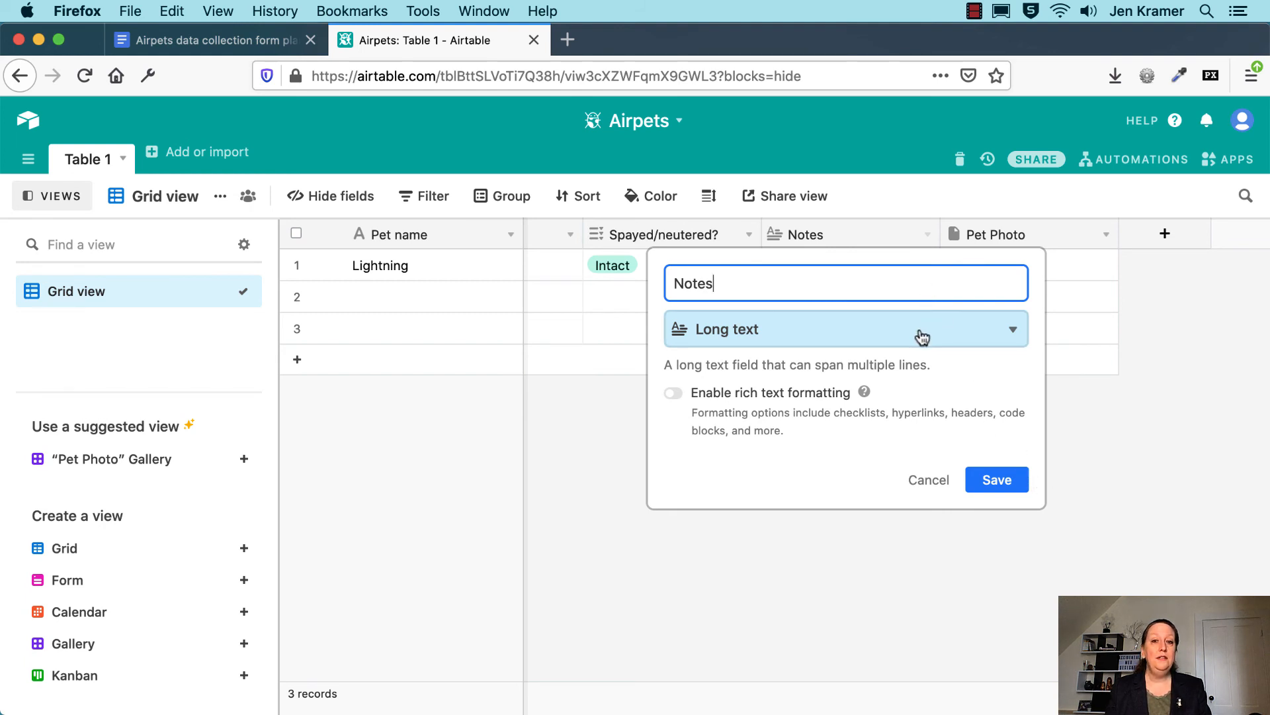
{"action": "left_click", "coordinate": [674, 393]}
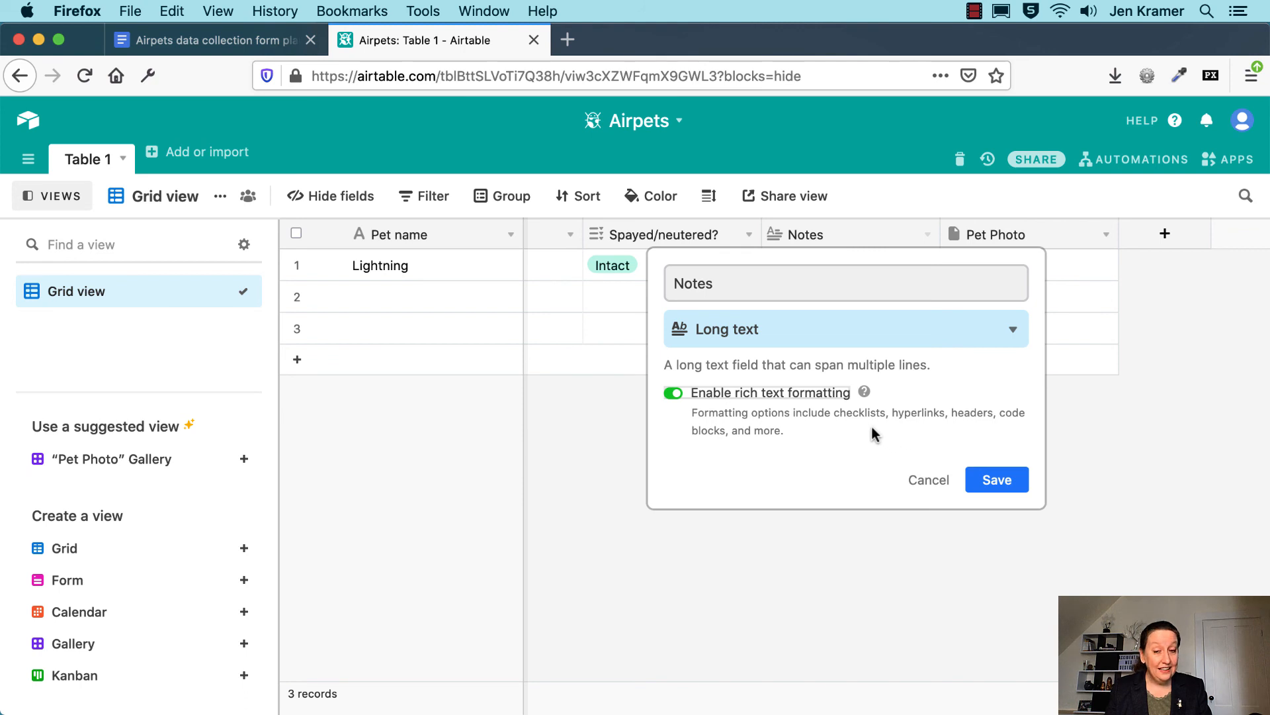
{"action": "left_click", "coordinate": [991, 486]}
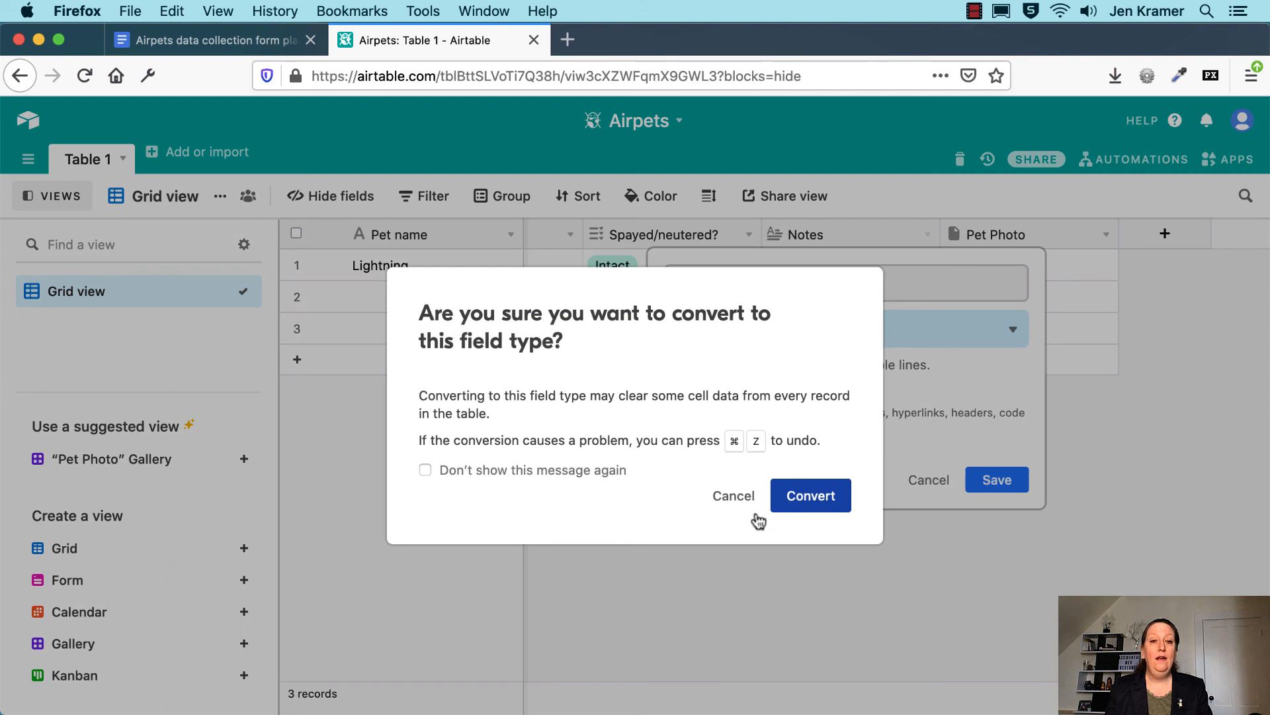
{"action": "left_click", "coordinate": [820, 493]}
In Lightning's expanded note, make the words "two months" bold and close the note
{"action": "left_click", "coordinate": [839, 267]}
{"action": "left_click", "coordinate": [926, 265]}
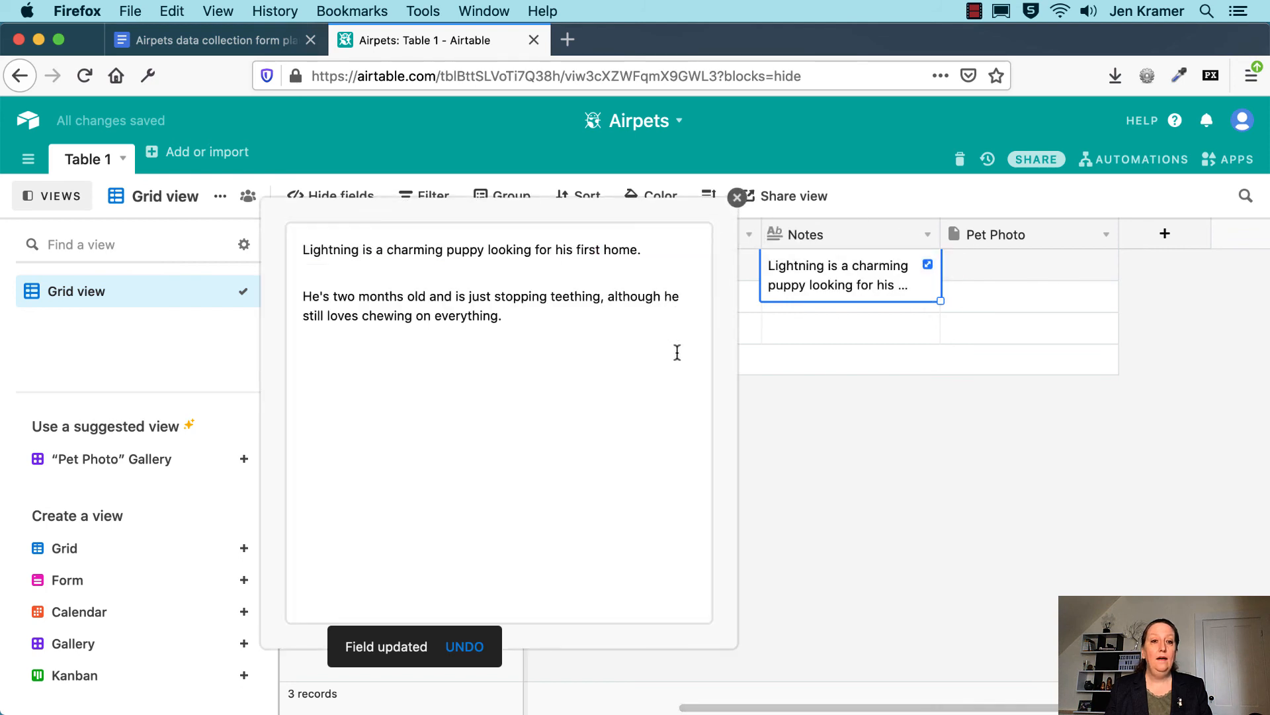
{"action": "double_click", "coordinate": [392, 296]}
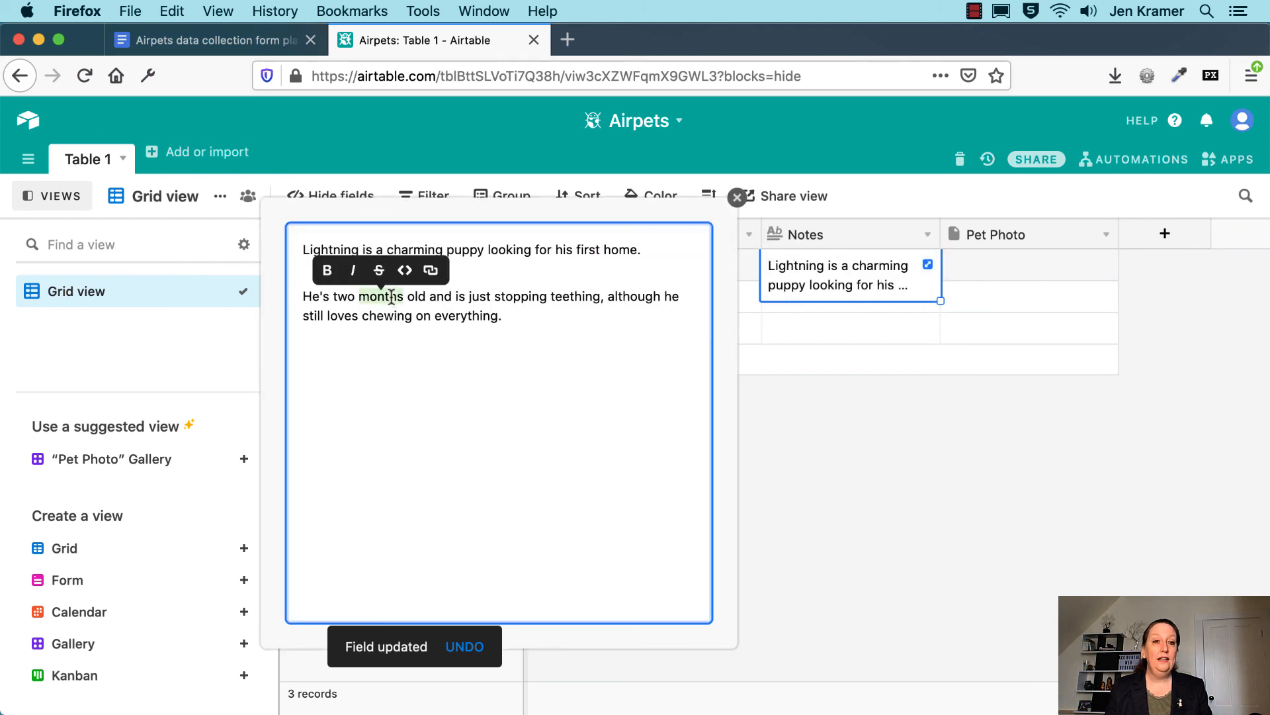
{"action": "double_click", "coordinate": [335, 276]}
{"action": "left_click", "coordinate": [327, 270]}
{"action": "left_click", "coordinate": [337, 296]}
{"action": "double_click", "coordinate": [337, 296]}
{"action": "left_click", "coordinate": [290, 270]}
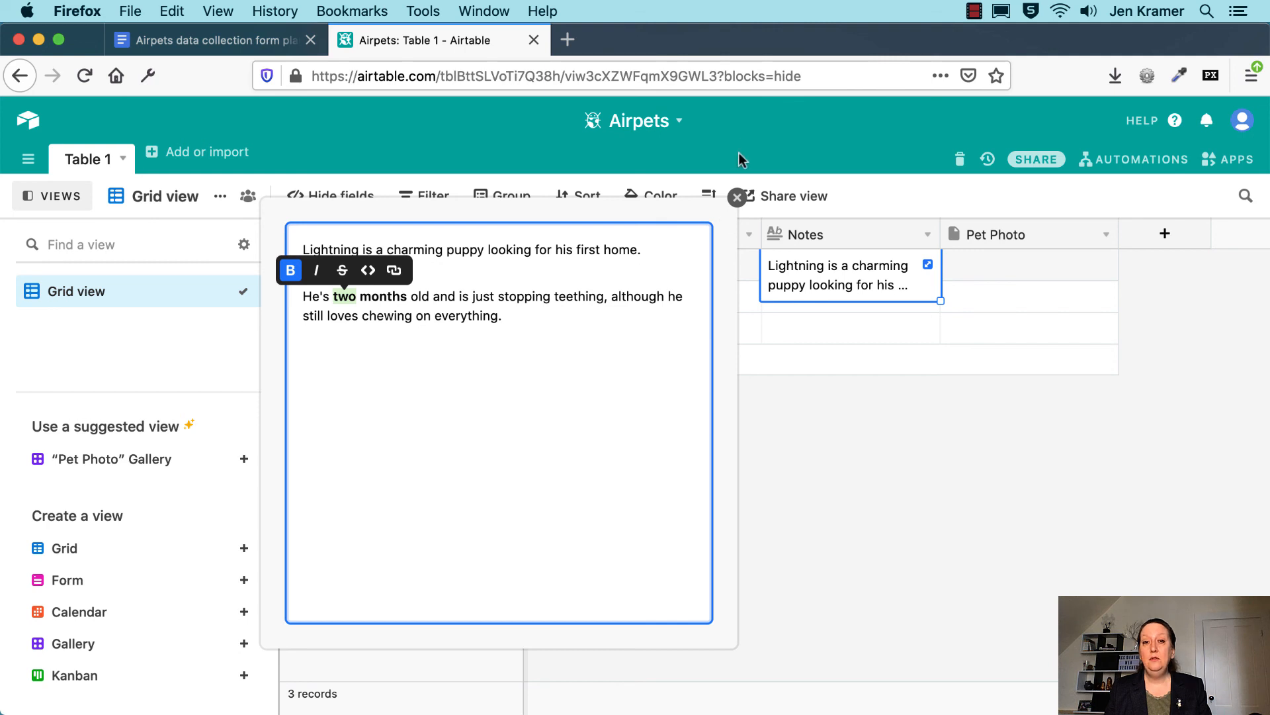
{"action": "left_click", "coordinate": [737, 197]}
Start adding an attachment to Lightning's Pet Photo cell and run a web image search for "german shepherd"
{"action": "left_click", "coordinate": [1035, 267]}
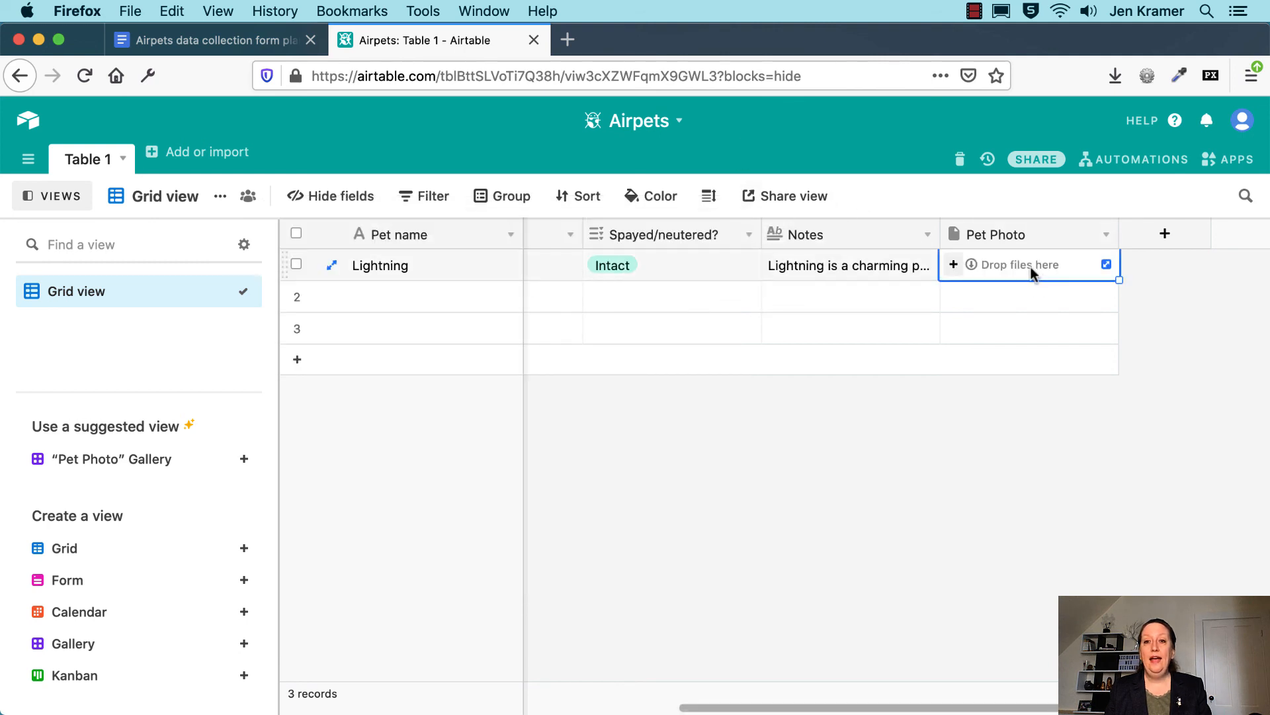
{"action": "left_click", "coordinate": [954, 267]}
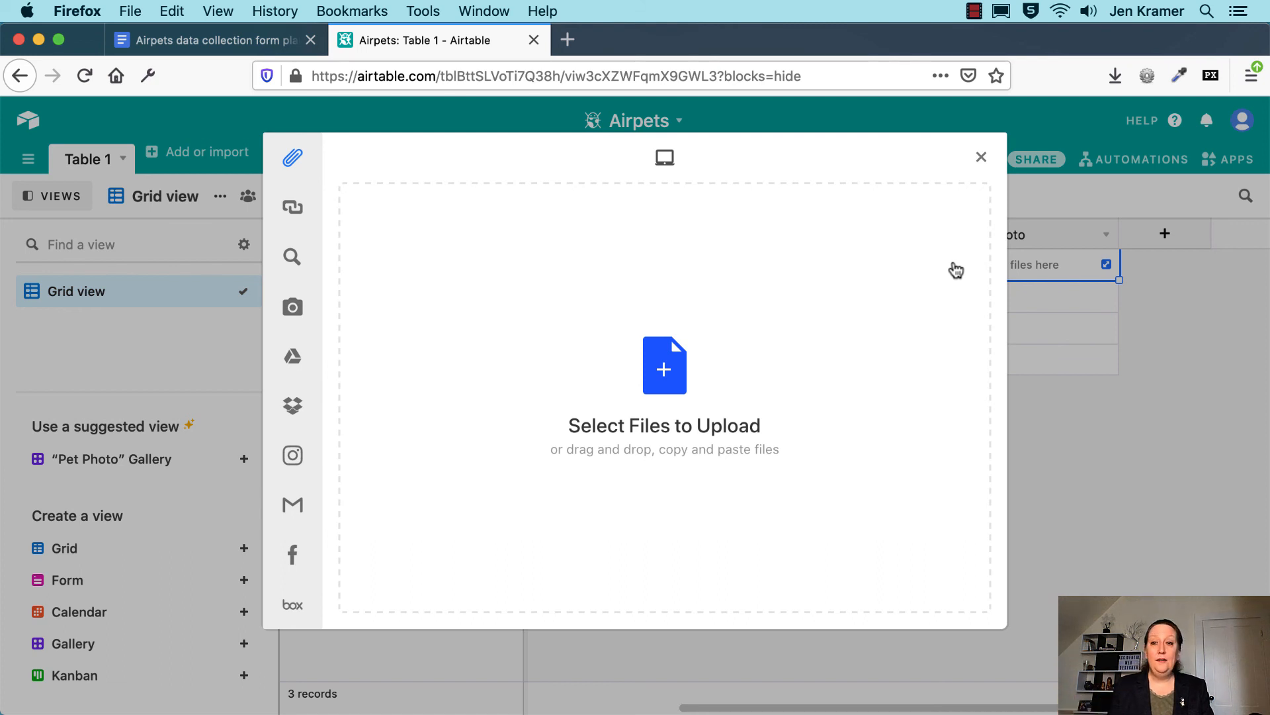
{"action": "mouse_move", "coordinate": [309, 227]}
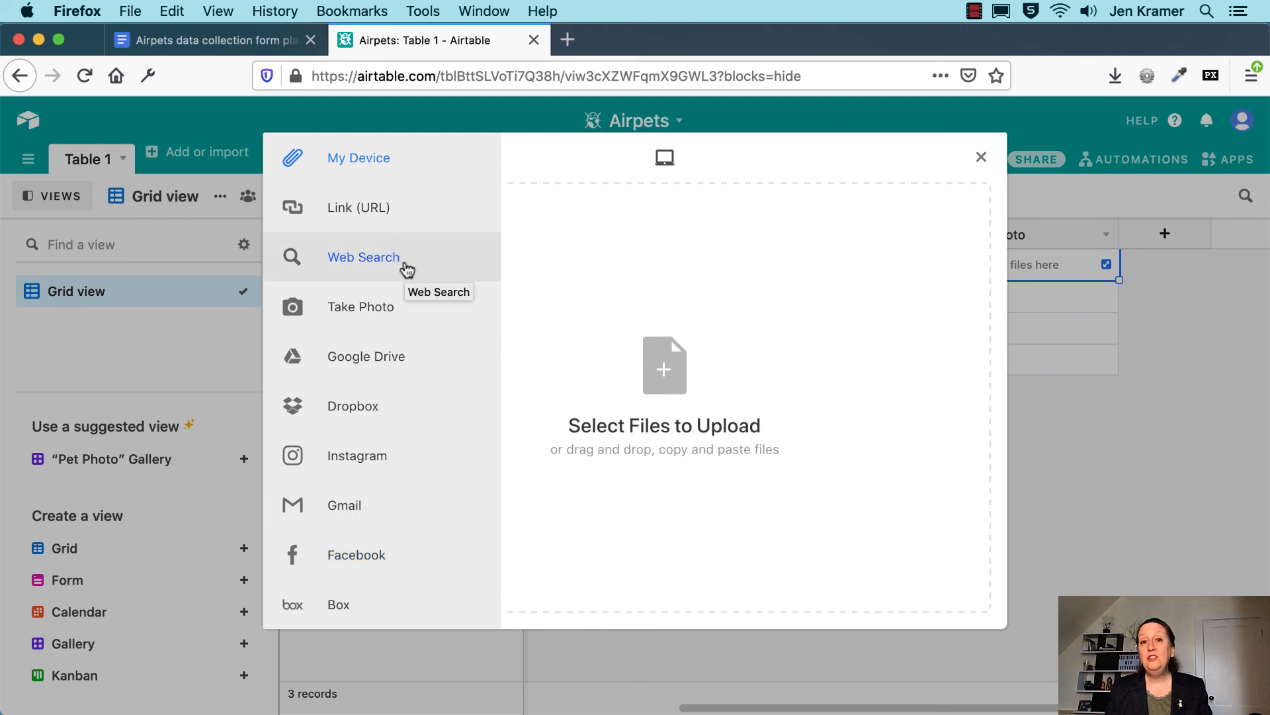
{"action": "left_click", "coordinate": [403, 270]}
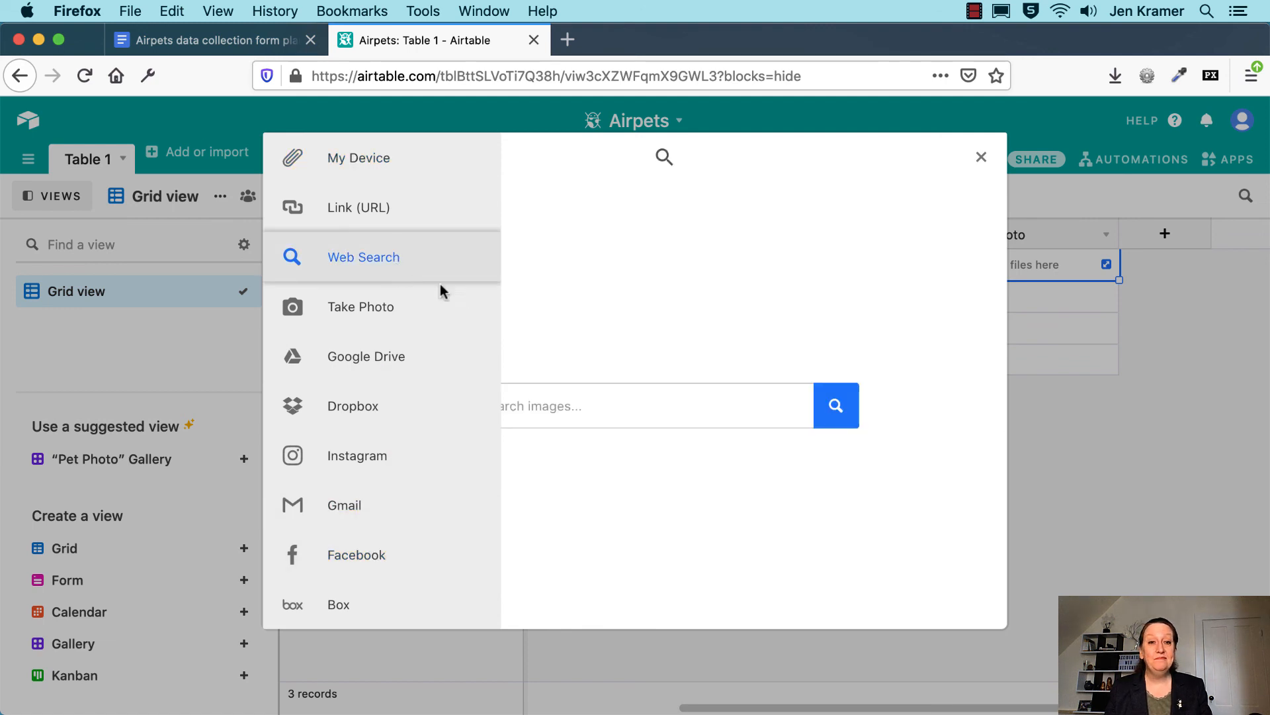
{"action": "left_click", "coordinate": [631, 401]}
{"action": "type", "text": "g"}
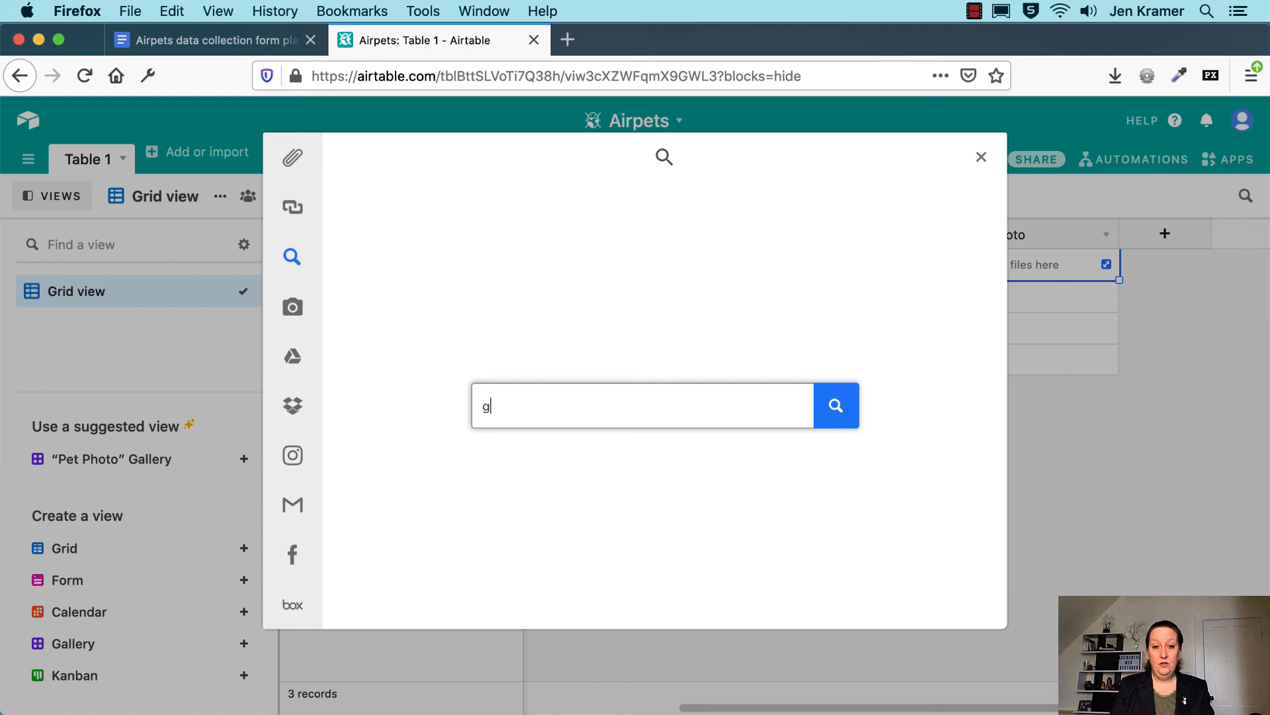
{"action": "type", "text": "erman shepherd"}
{"action": "key", "text": "Return"}
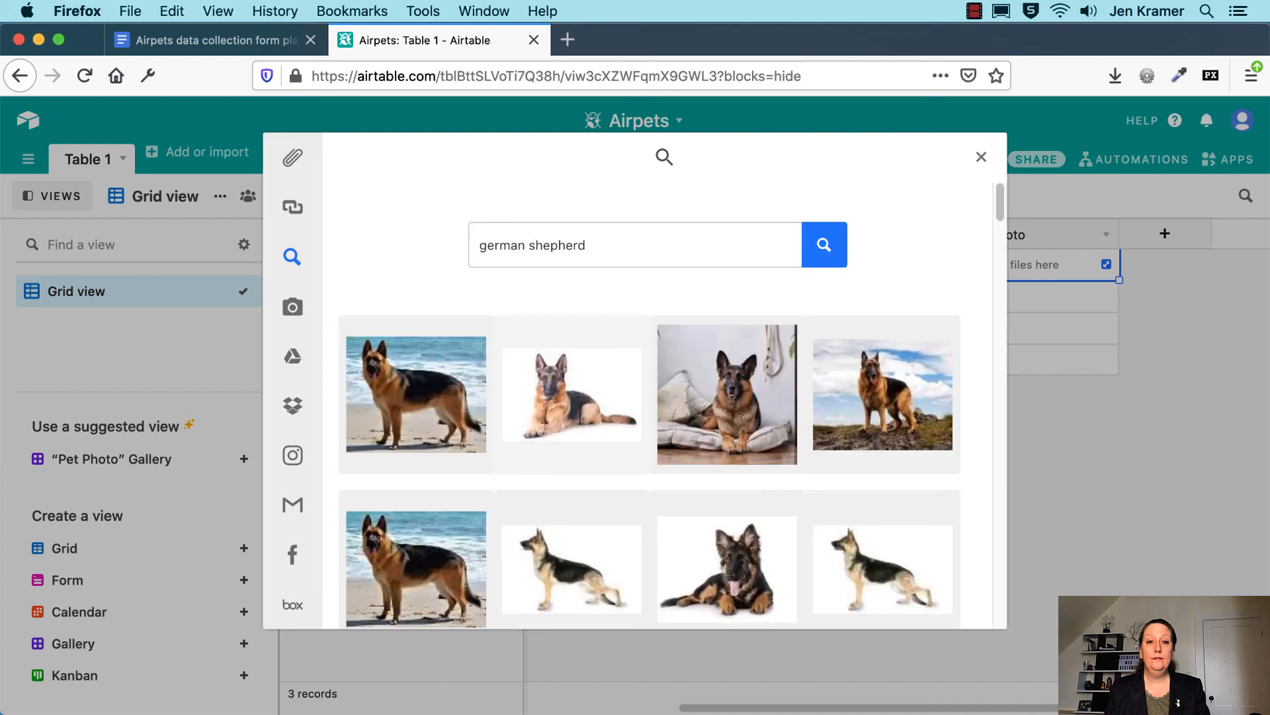
Choose the image of the German shepherd puppy lying in green grass and upload it as Lightning's pet photo
{"action": "left_click_drag", "start_coordinate": [1000, 201], "coordinate": [991, 267]}
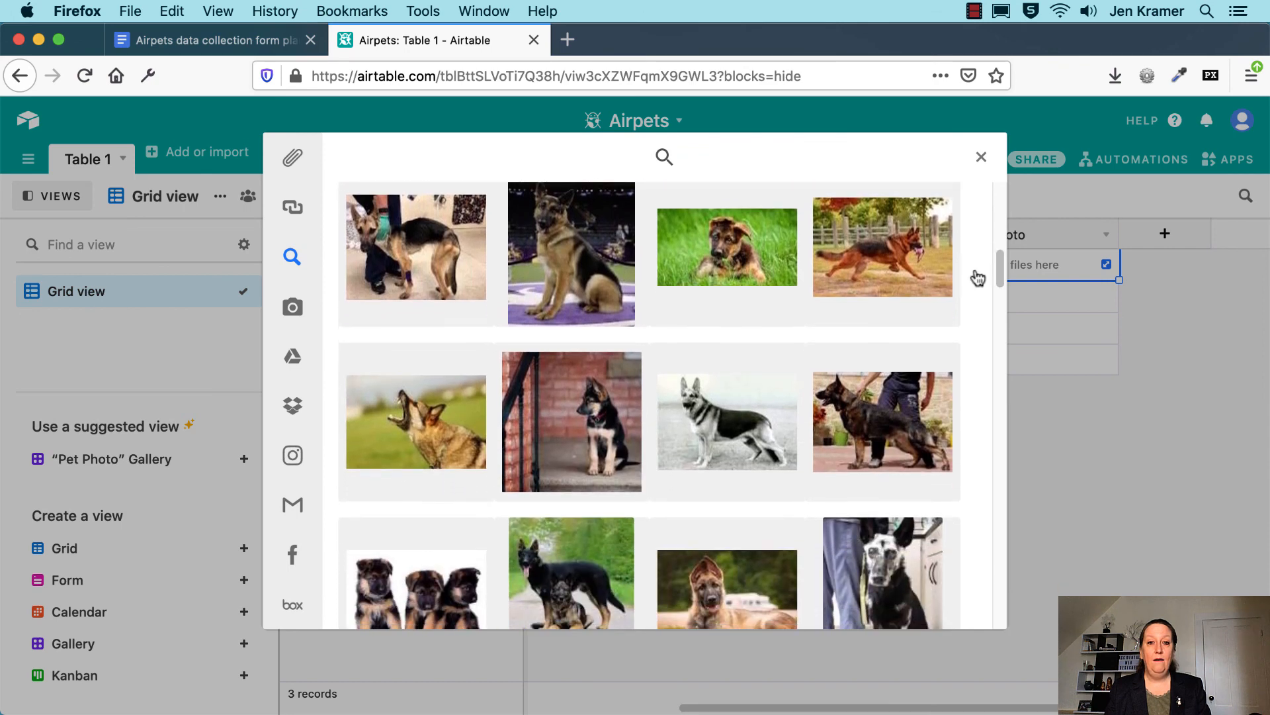
{"action": "left_click", "coordinate": [723, 268]}
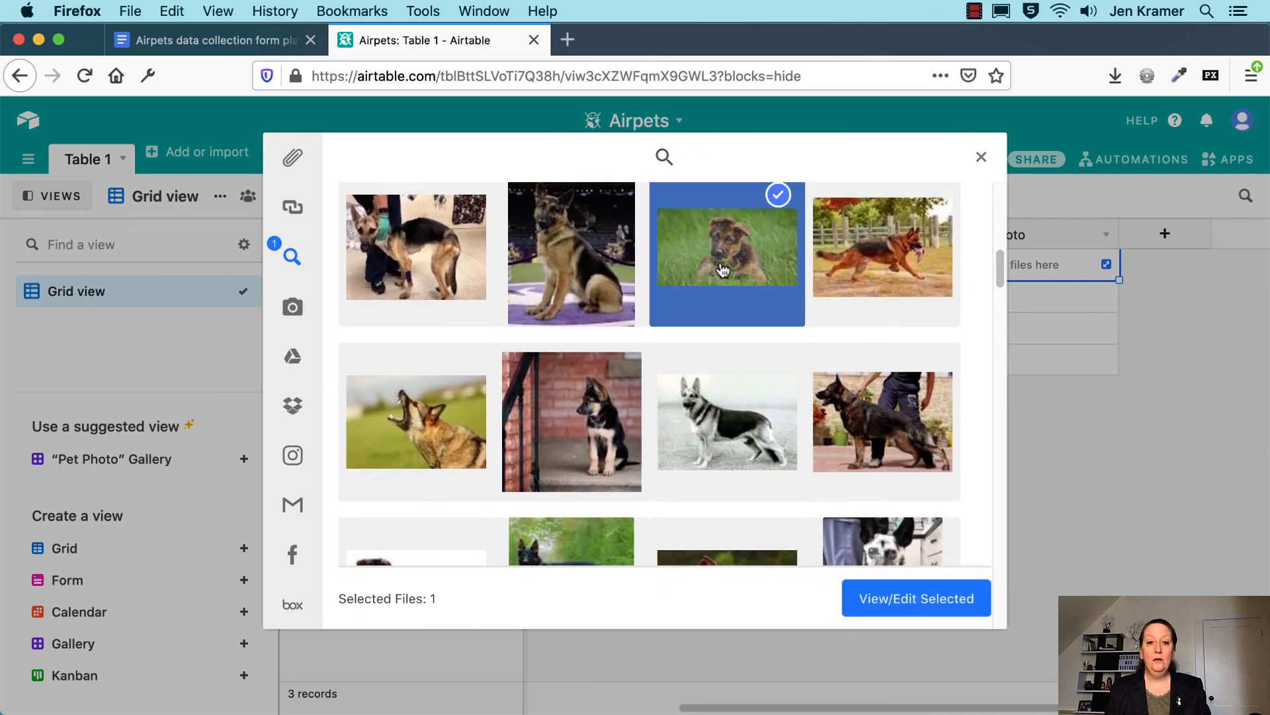
{"action": "left_click", "coordinate": [919, 601]}
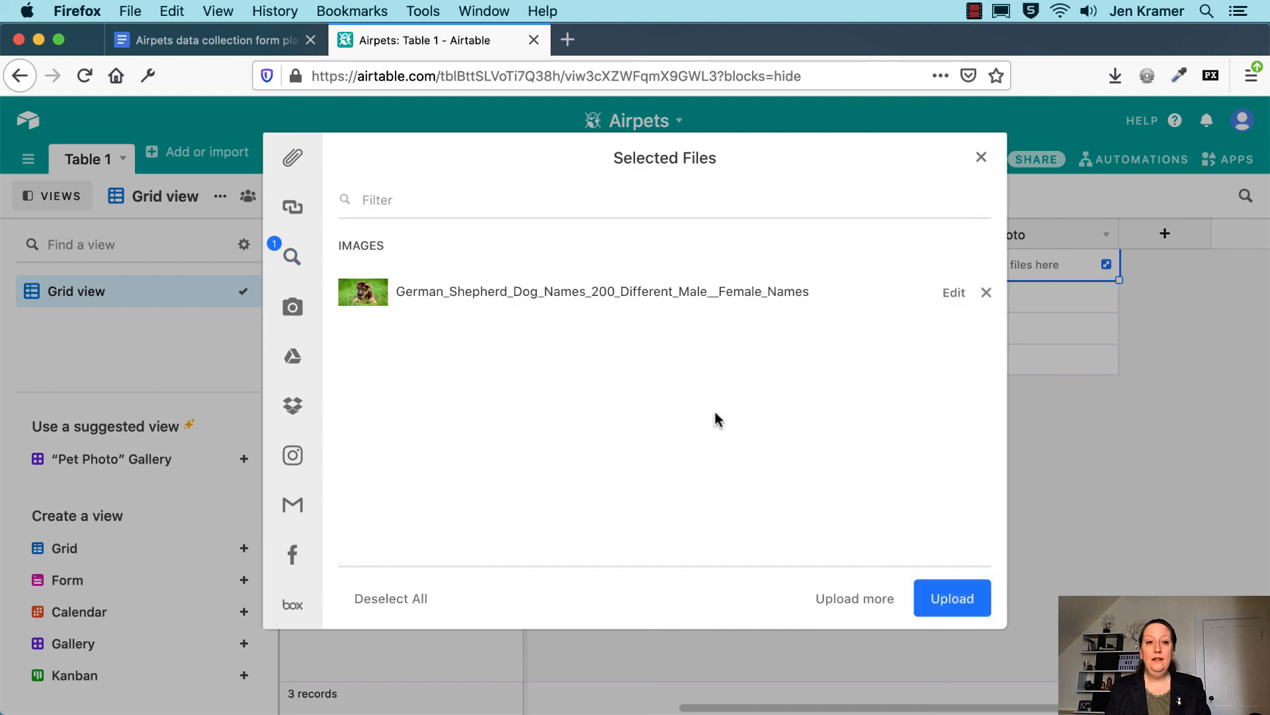
{"action": "left_click", "coordinate": [951, 602]}
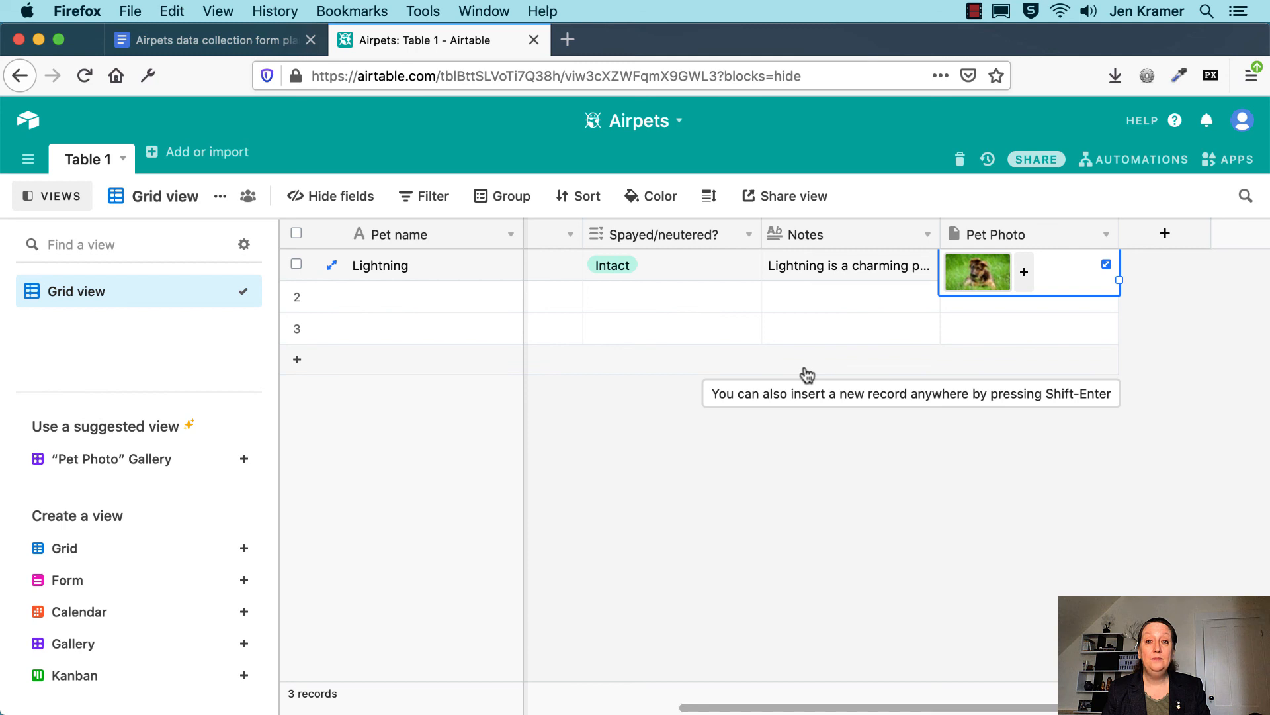
{"action": "left_click", "coordinate": [1101, 535]}
{"action": "left_click_drag", "start_coordinate": [992, 705], "coordinate": [598, 700]}
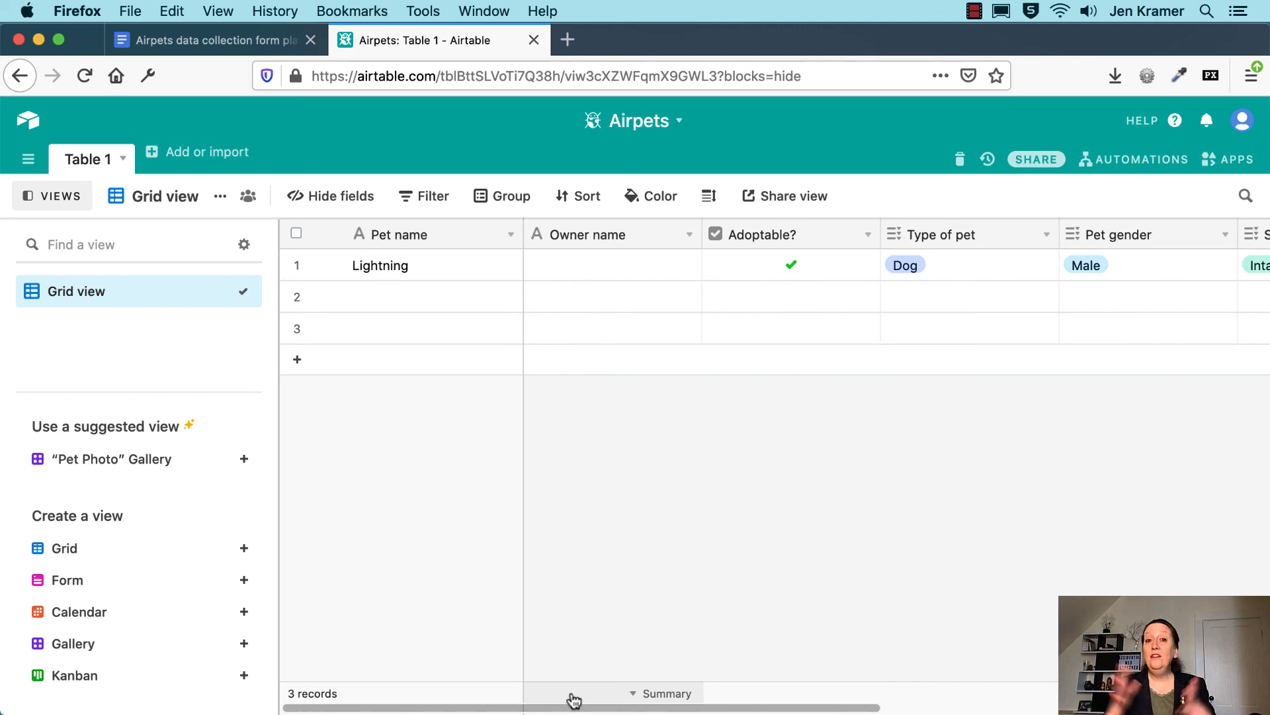